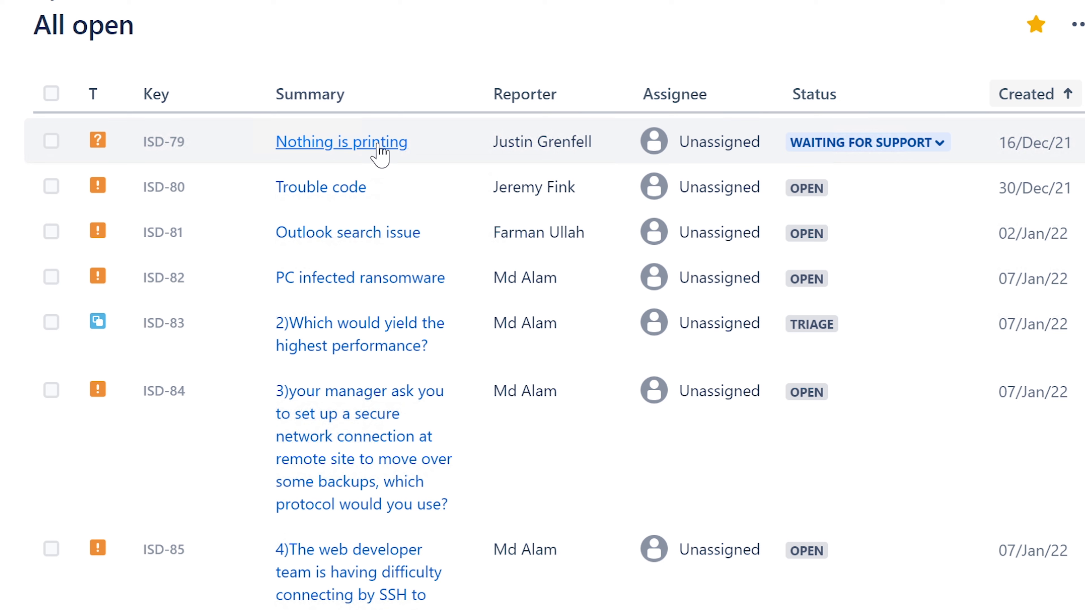
- Open the "Nothing is printing" ticket and assign it to your own account
click(380, 152)
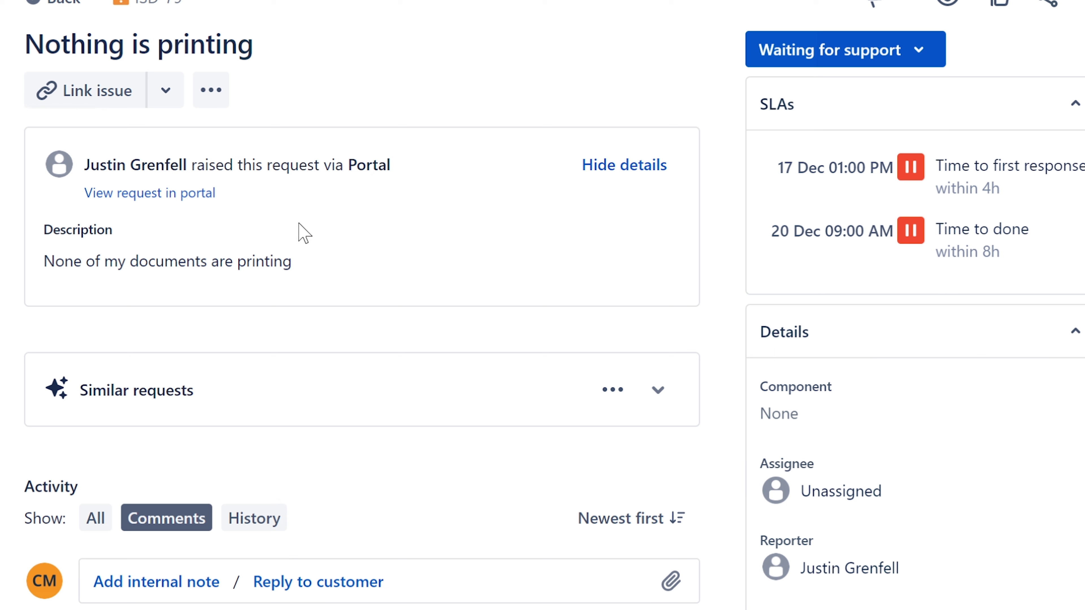
drag(300, 263, 40, 262)
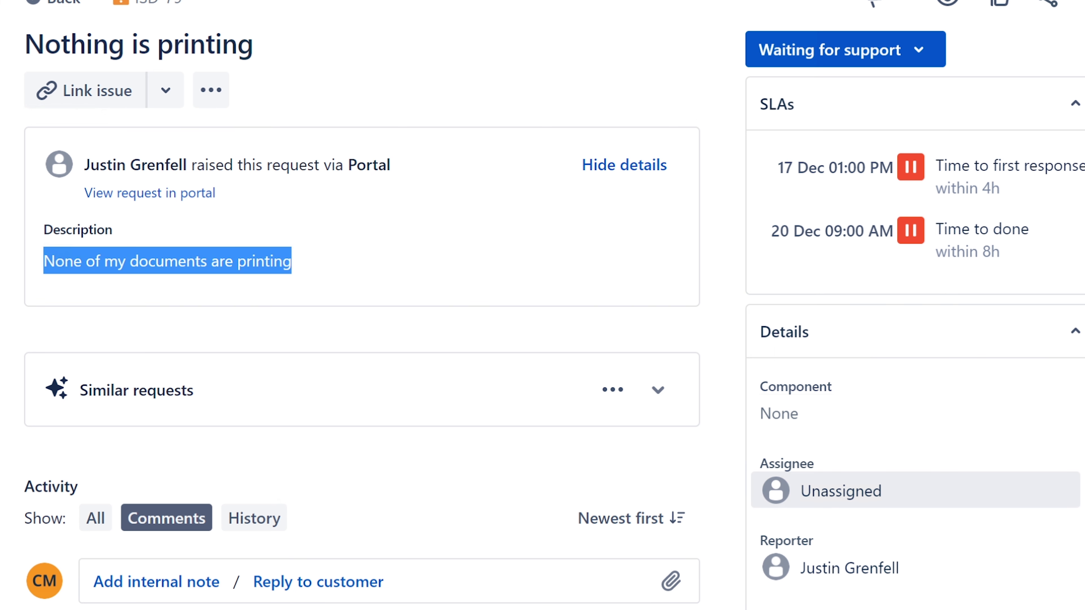
click(897, 487)
click(855, 540)
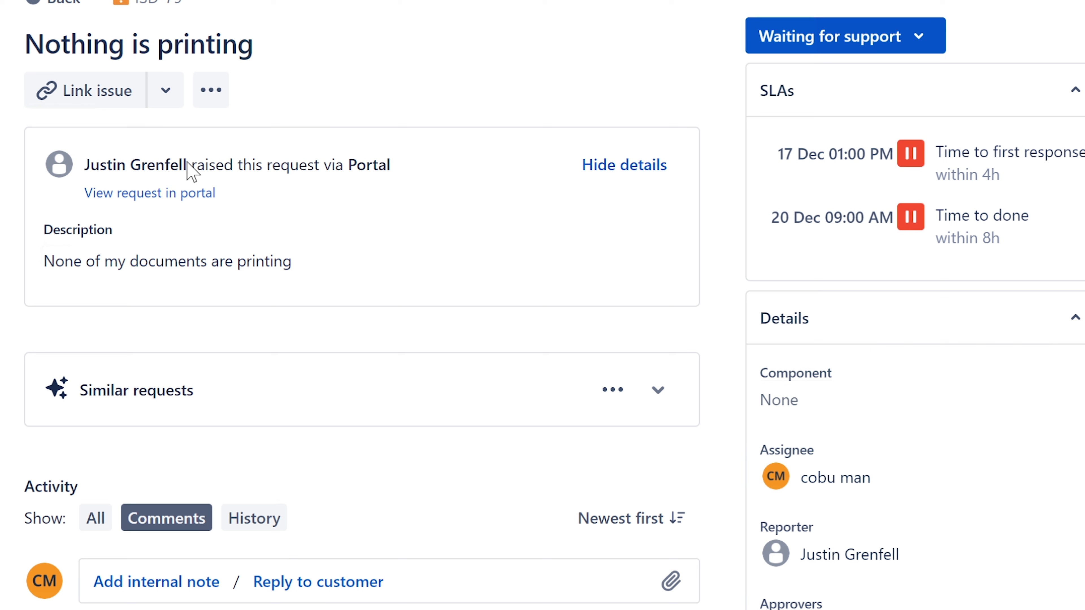
- Review the ticket's reporter, summary and description
drag(187, 165, 84, 165)
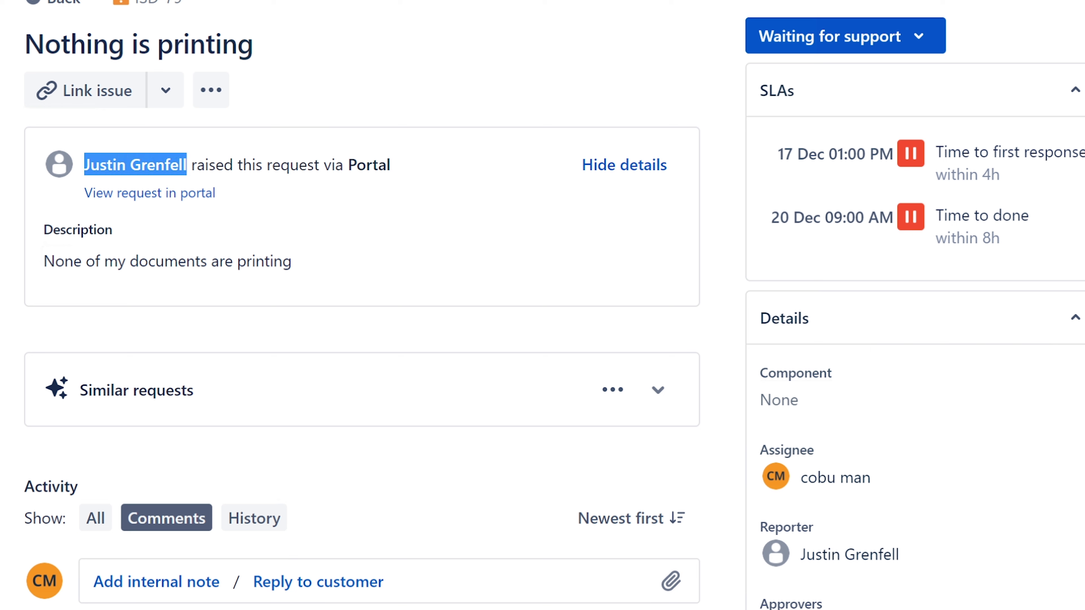
click(417, 248)
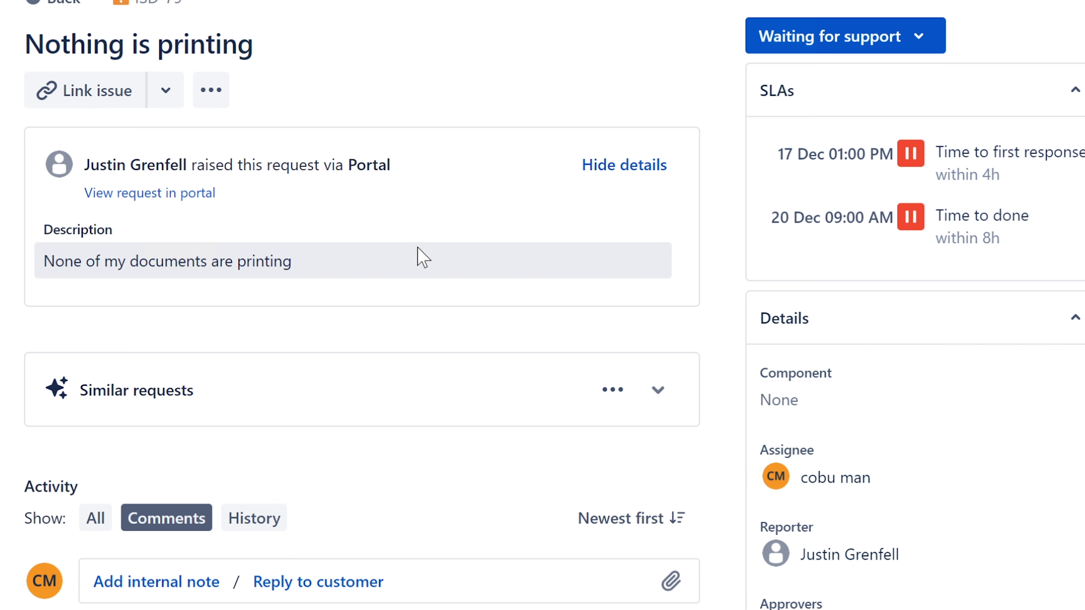
drag(279, 46, 23, 44)
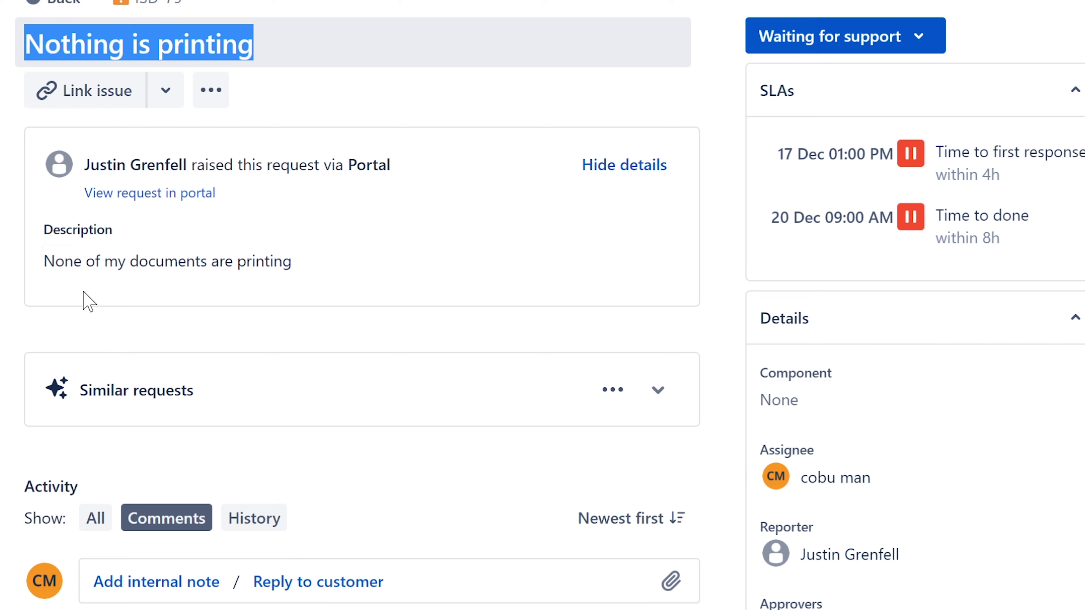
click(45, 262)
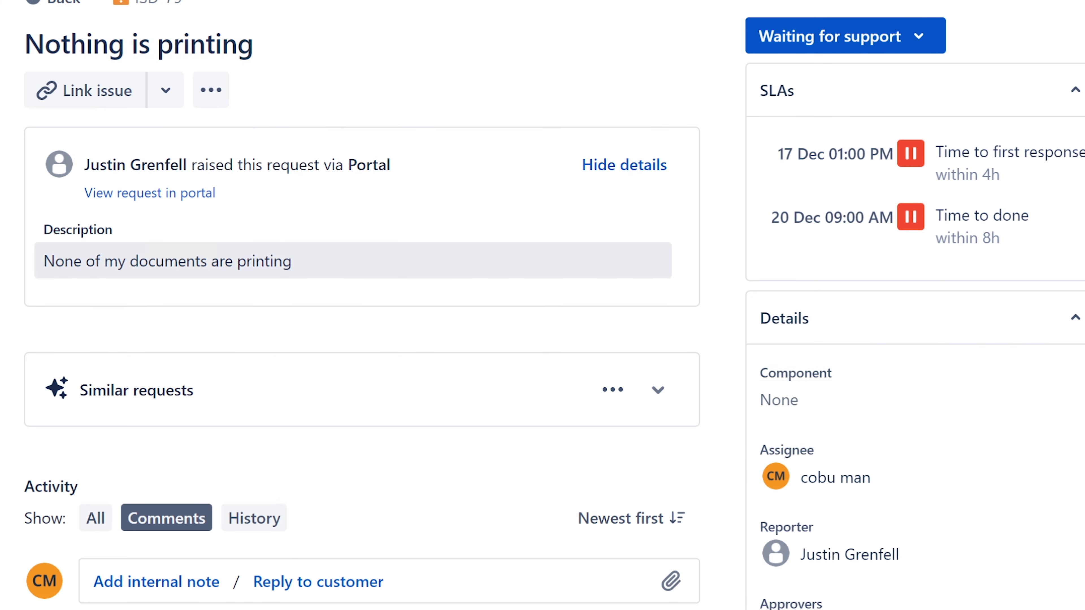
drag(45, 262, 304, 267)
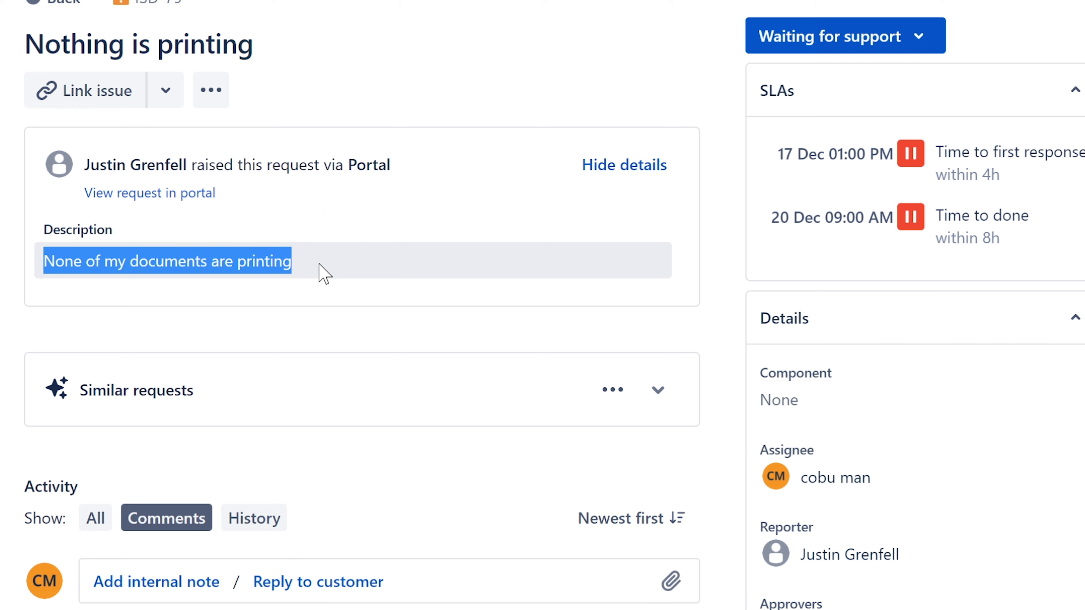
click(319, 264)
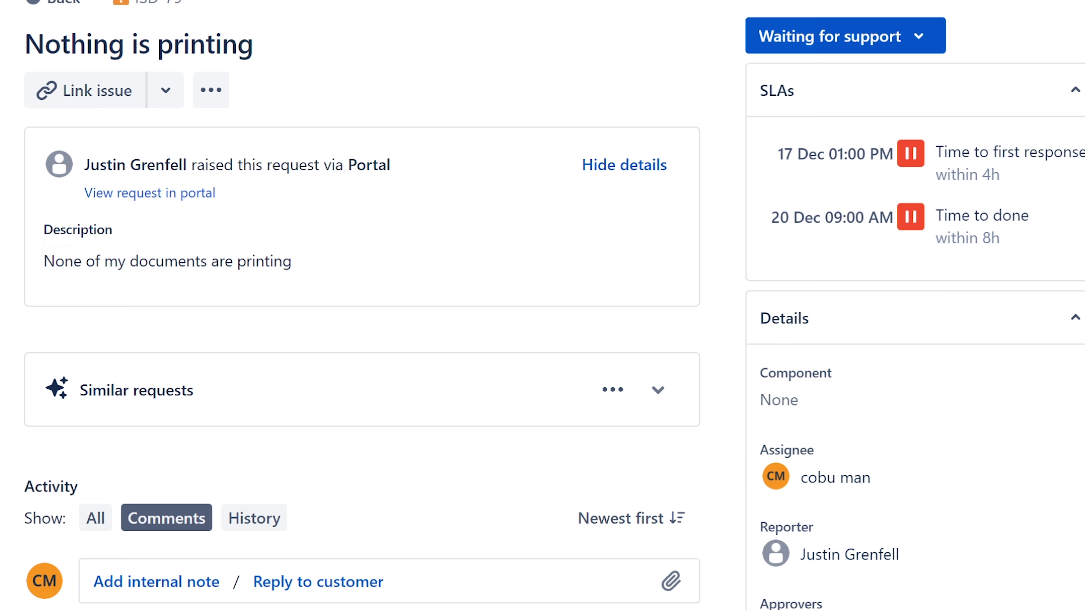
- Search Windows for "print", open the Printers & scanners settings, and look through the installed printers
key(super+s)
text(print)
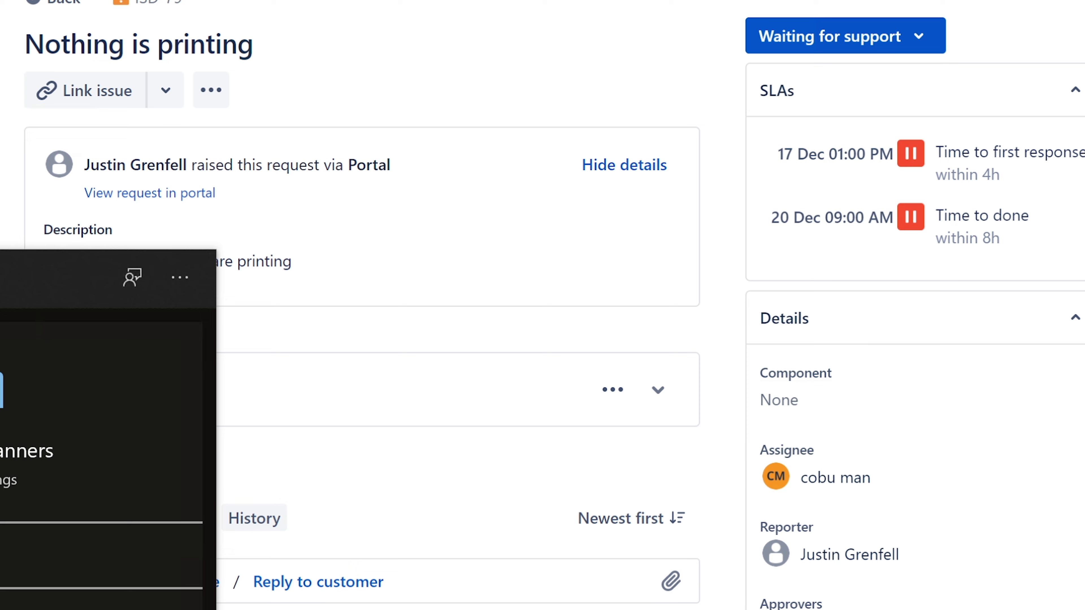
key(Return)
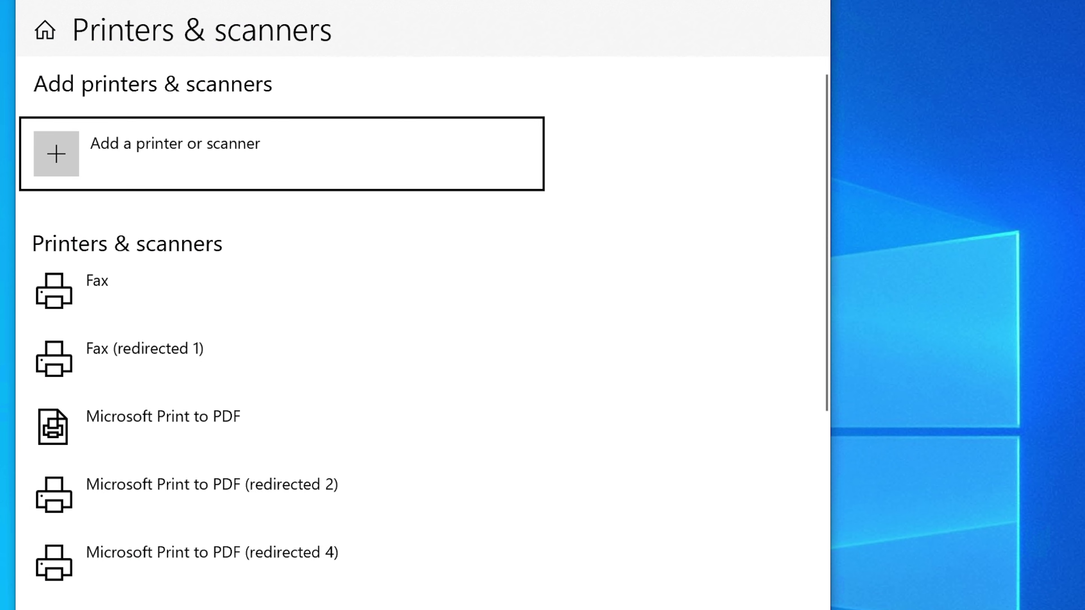
scroll(254, 407, down, 1)
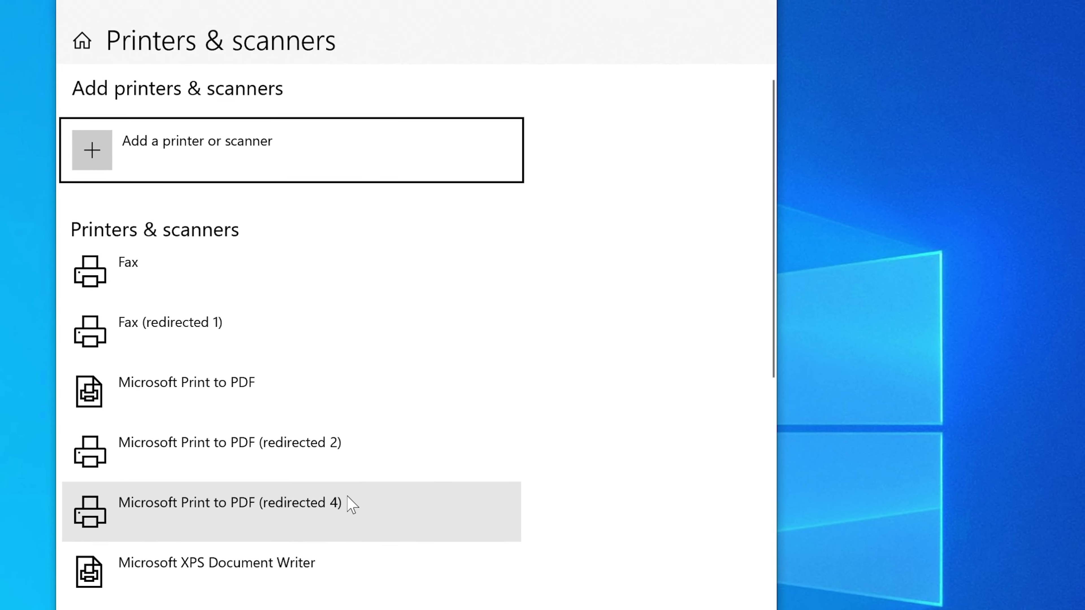
scroll(352, 504, down, 2)
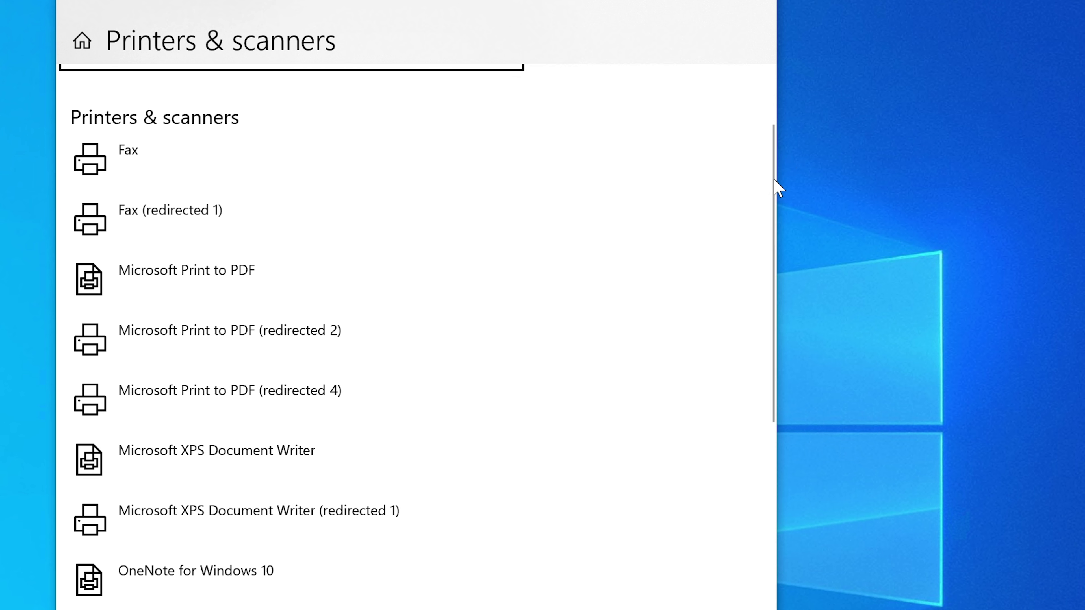
scroll(769, 141, up, 2)
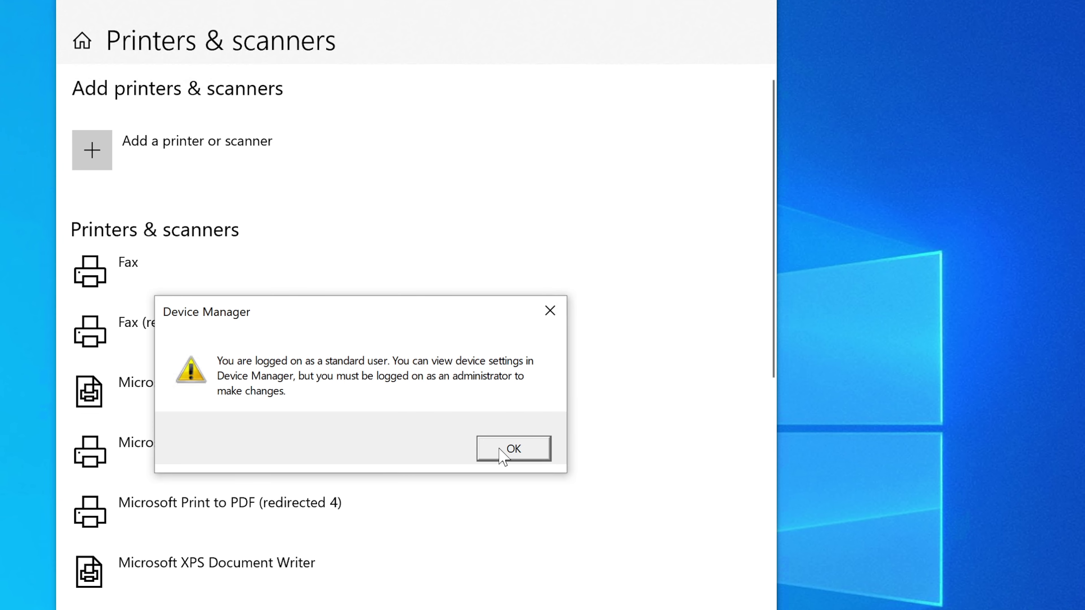
- Dismiss the Device Manager standard-user notice, then collapse Disk drives and expand Imaging devices
click(503, 450)
drag(1, 1, 482, 52)
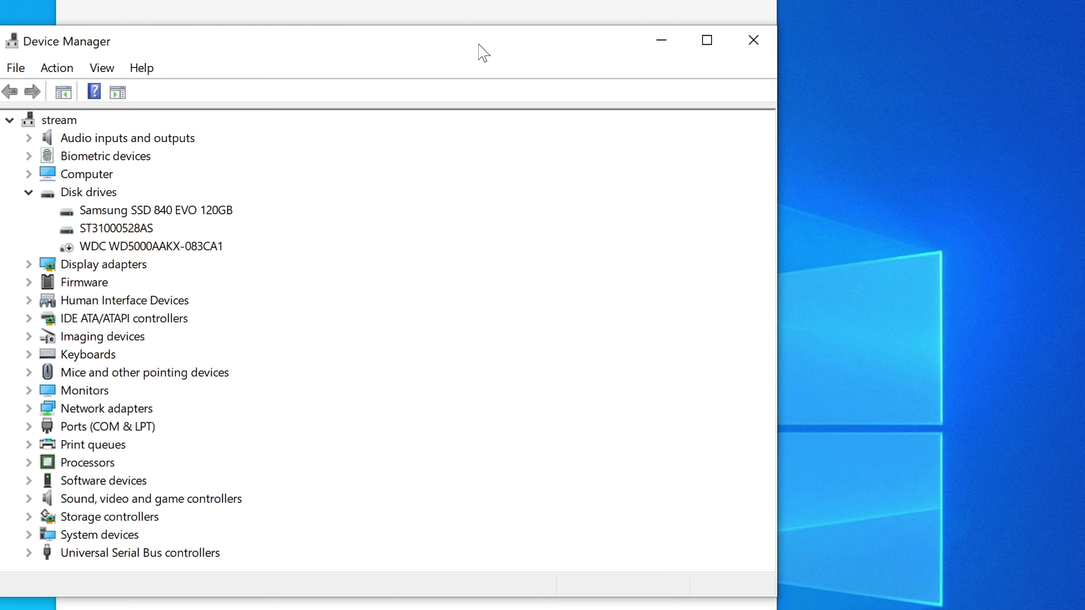
click(28, 192)
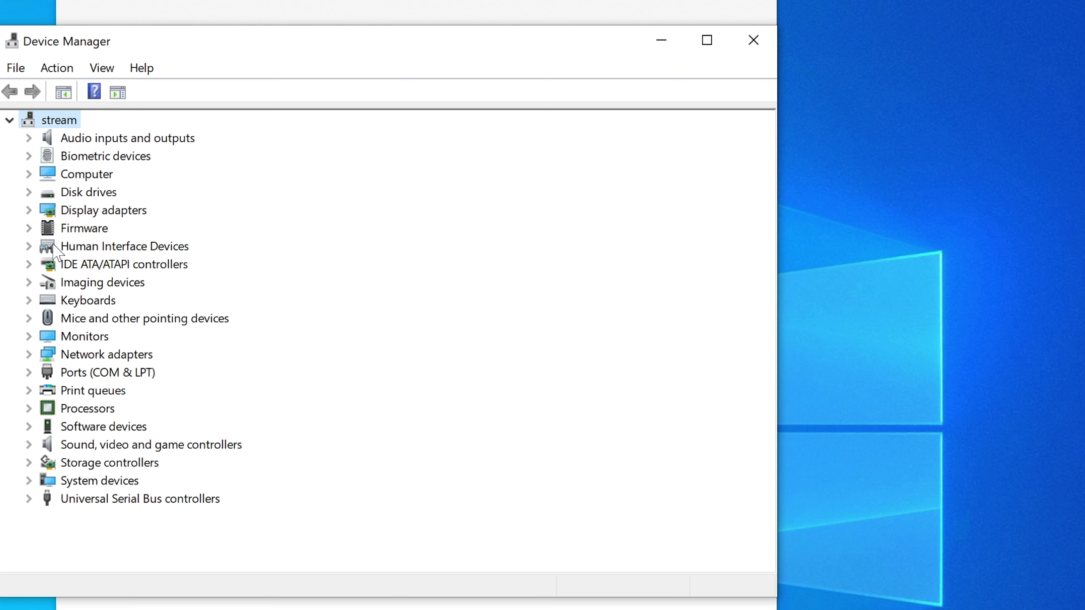
click(28, 282)
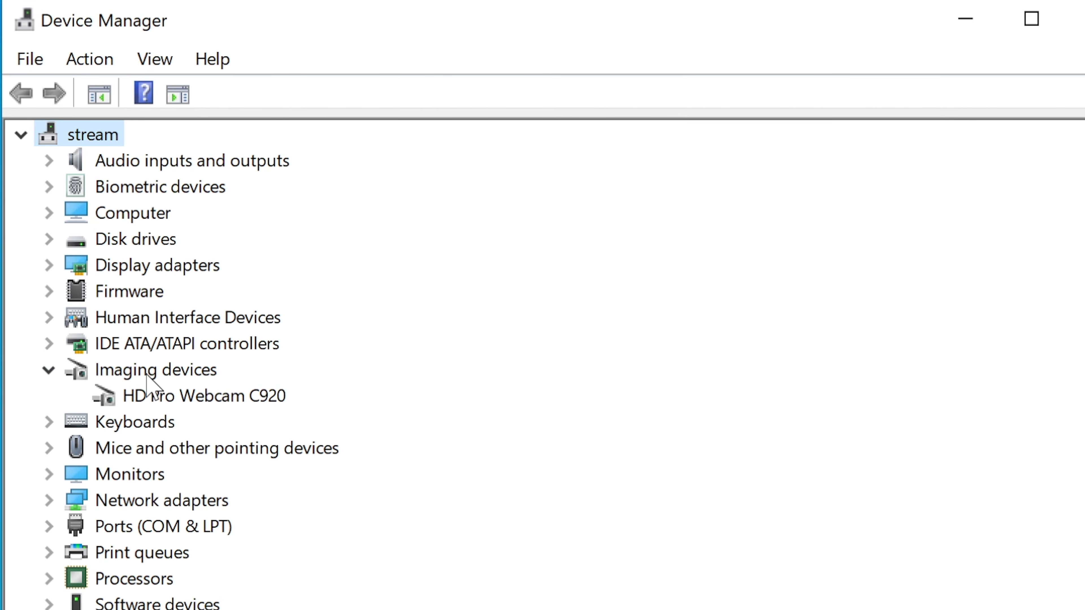
- View the driver information in the HD Pro Webcam C920 properties, then close the properties dialog
click(164, 376)
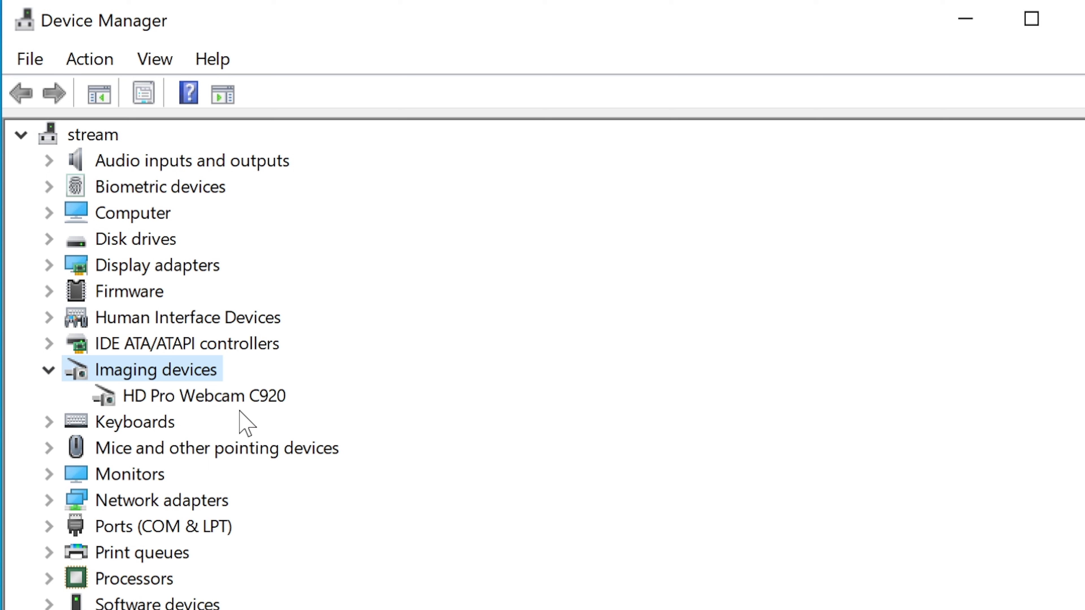
click(201, 402)
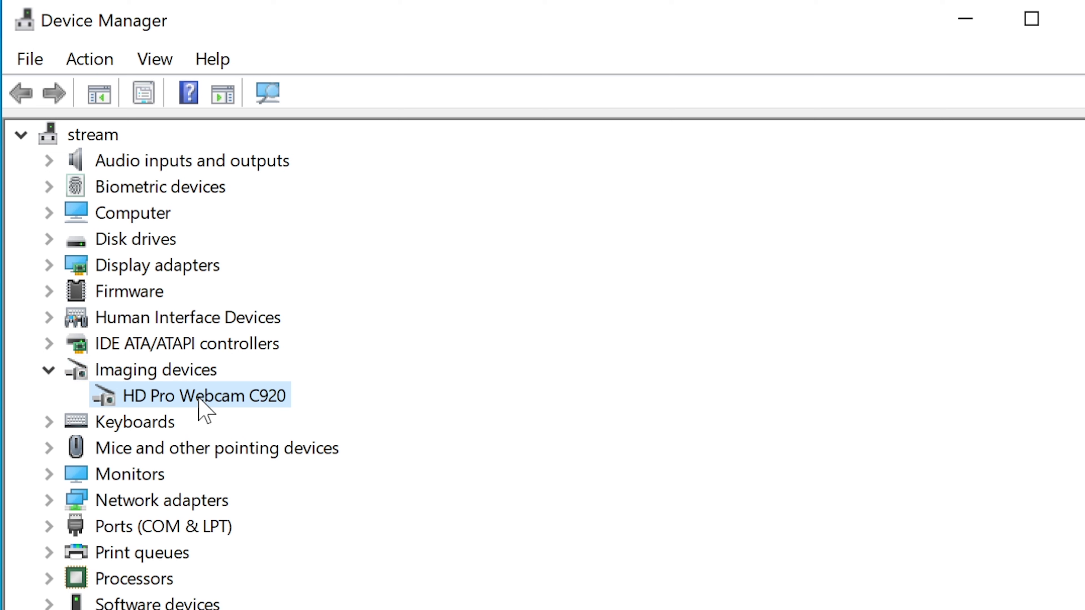
click(159, 371)
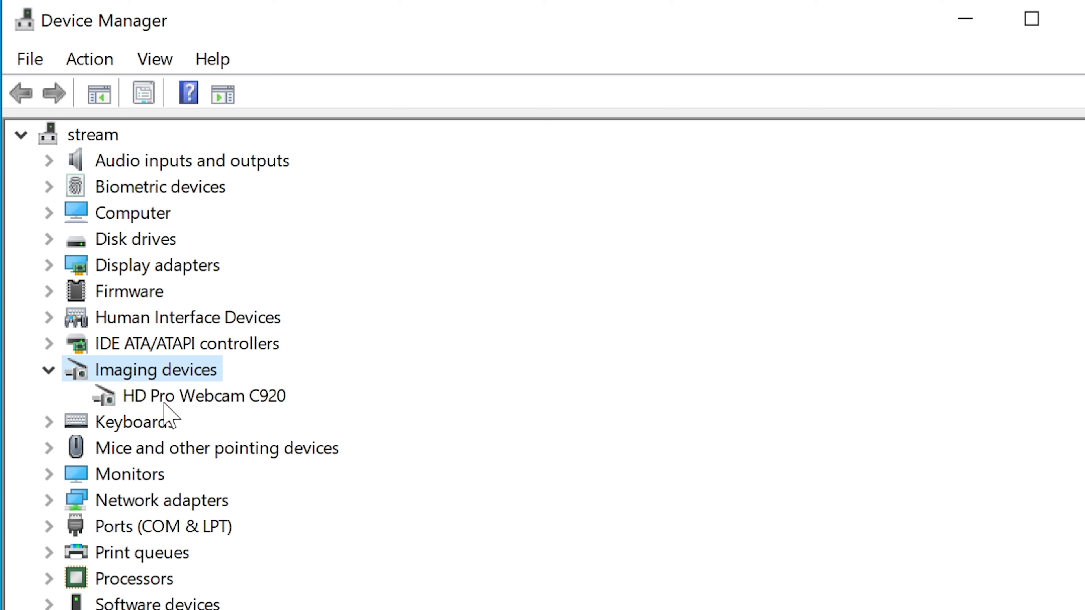
click(187, 396)
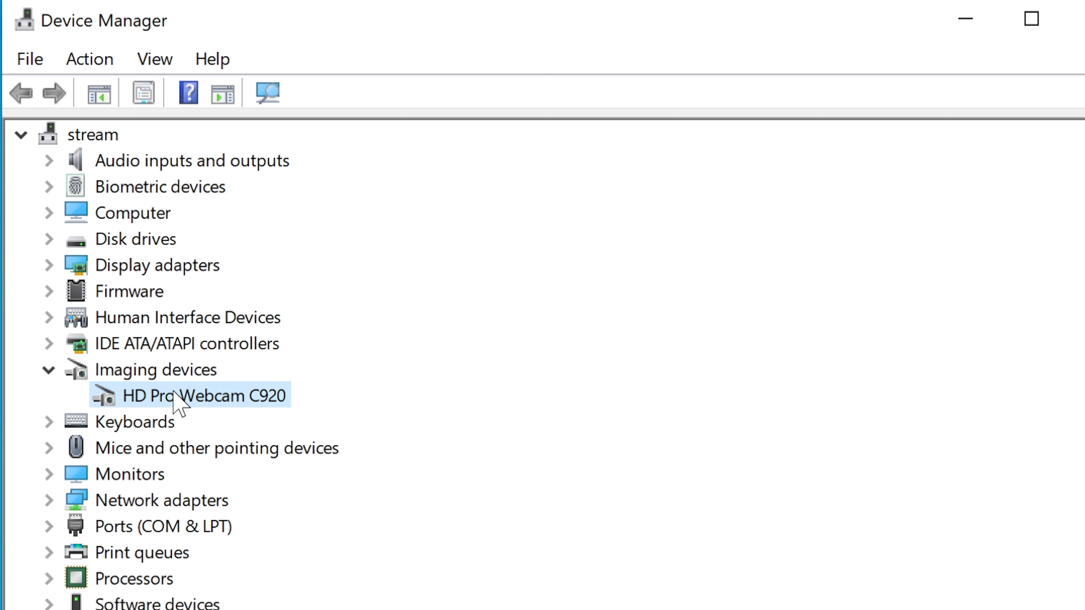
right_click(174, 392)
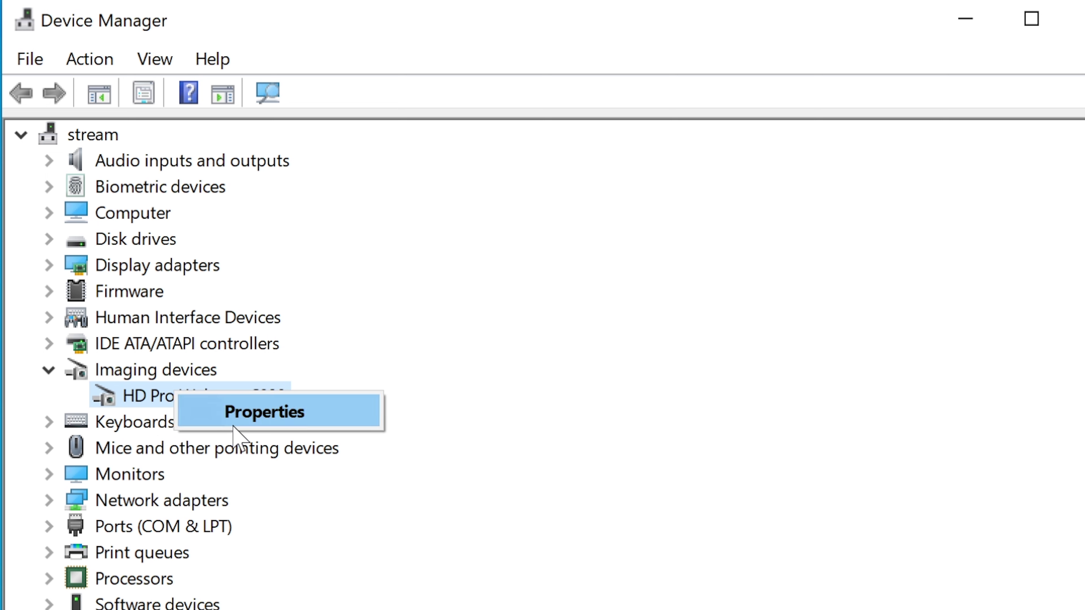
click(254, 415)
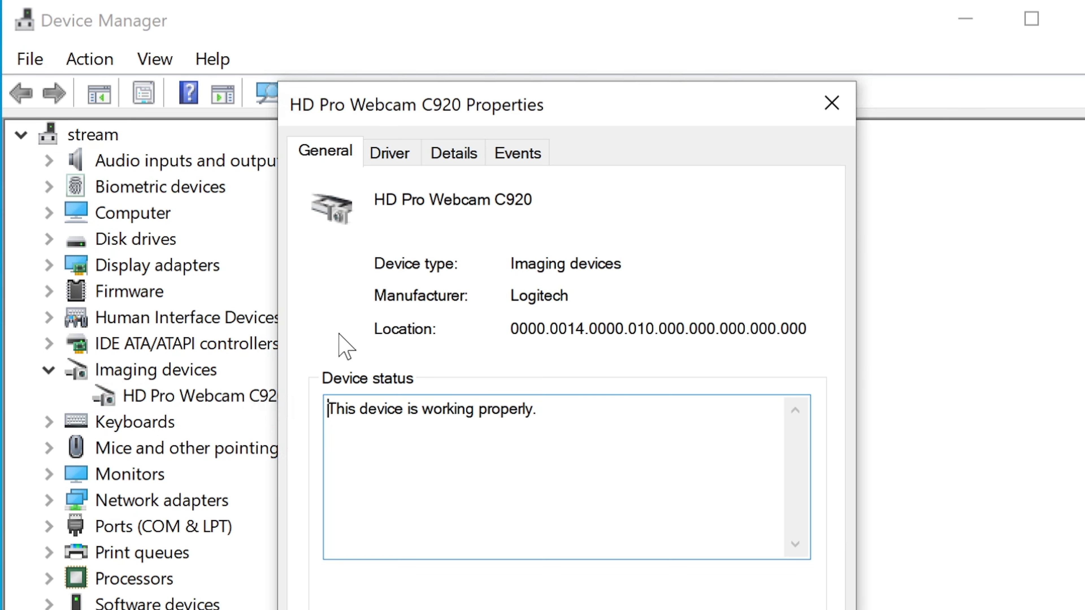
click(404, 158)
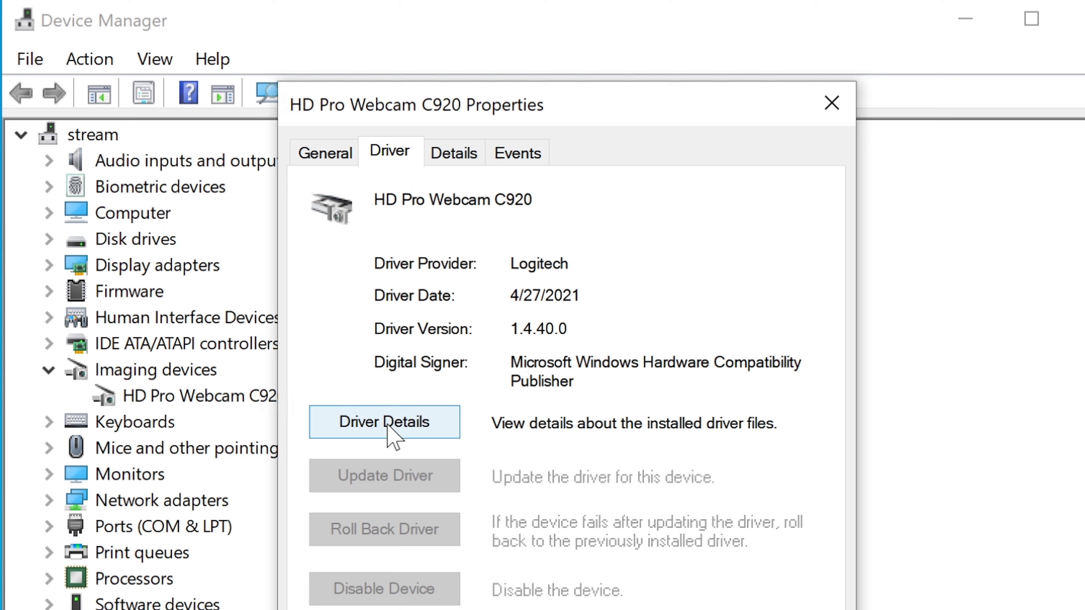
click(831, 105)
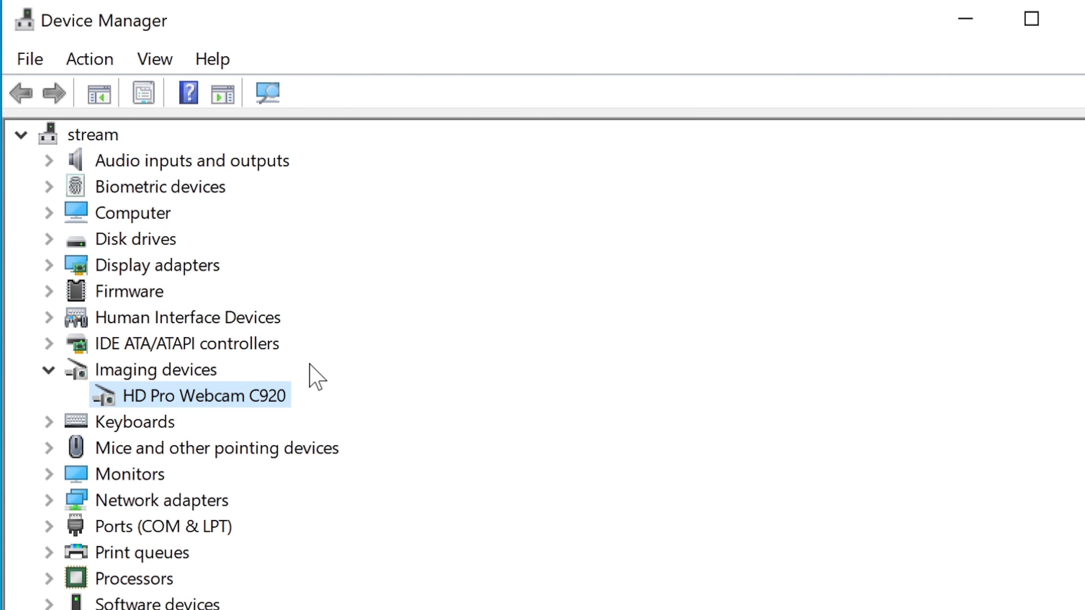
- Check which commands are available for the HD Pro Webcam C920, then close Device Manager
right_click(196, 398)
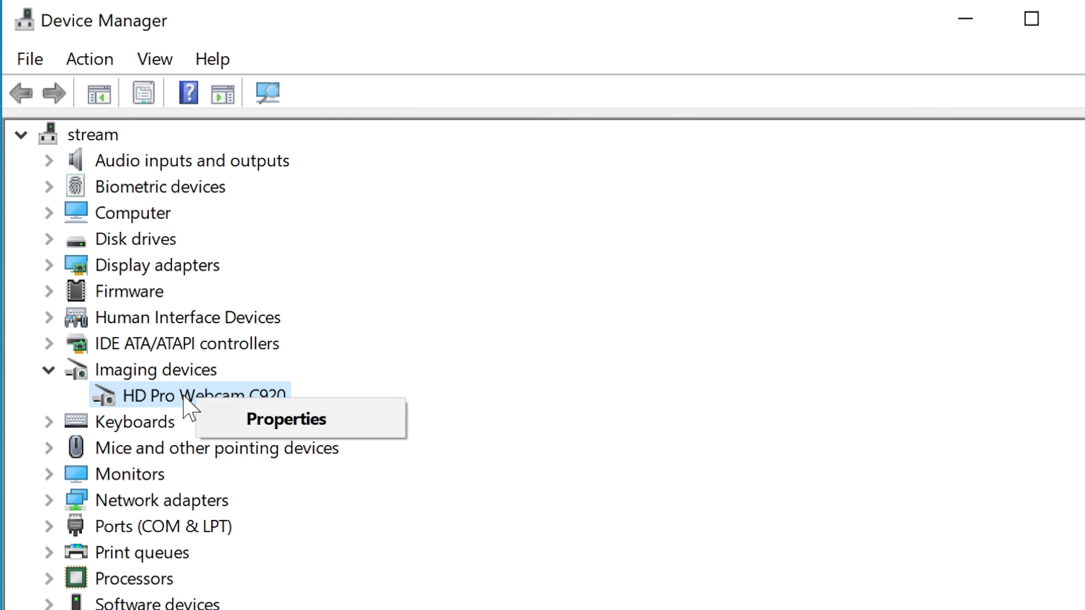
right_click(183, 394)
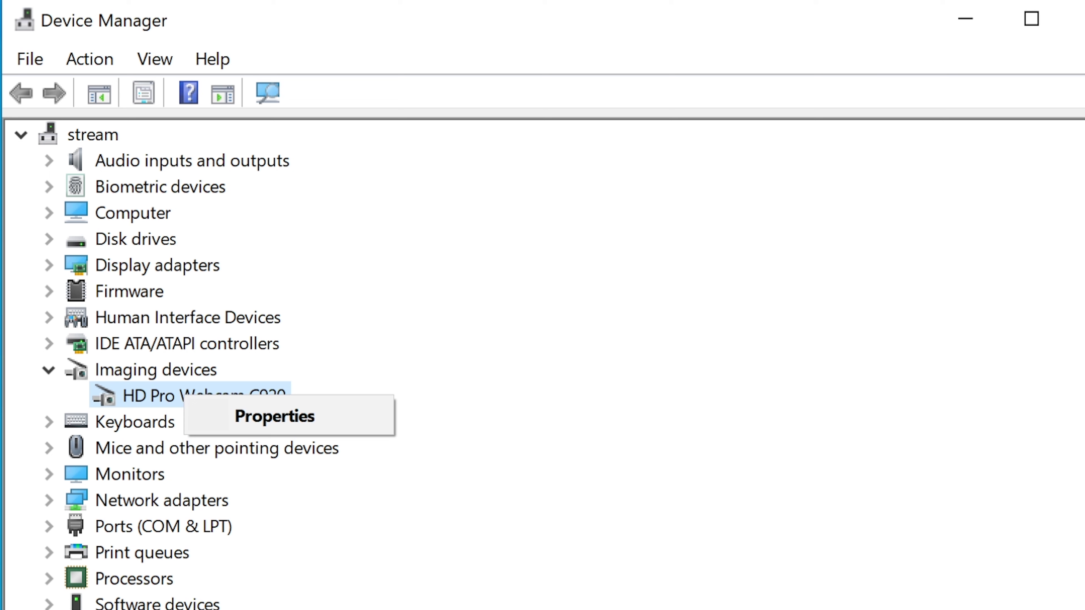
click(394, 90)
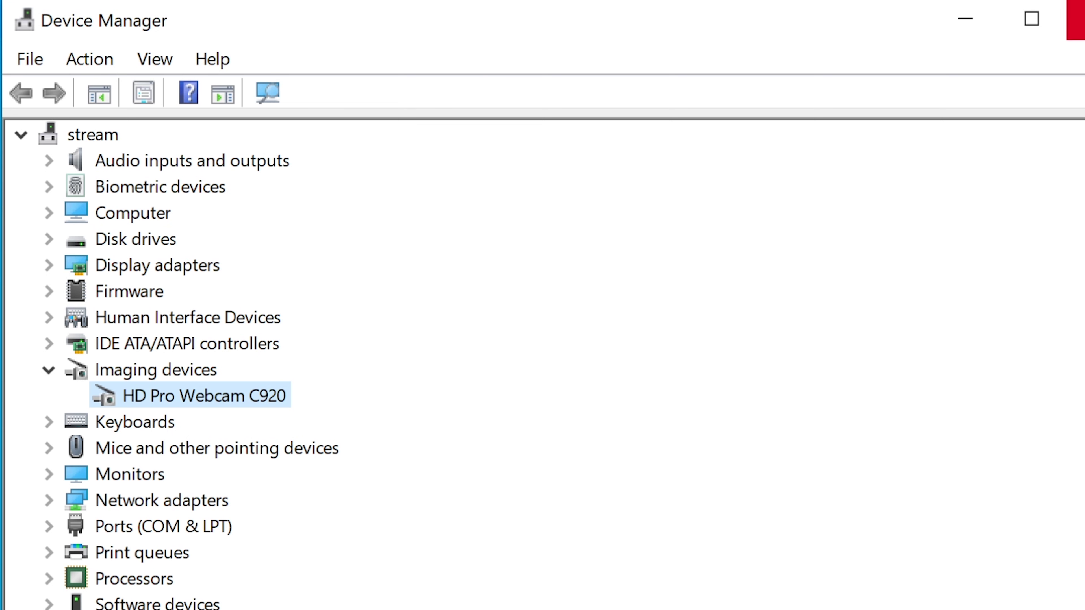
click(1081, 19)
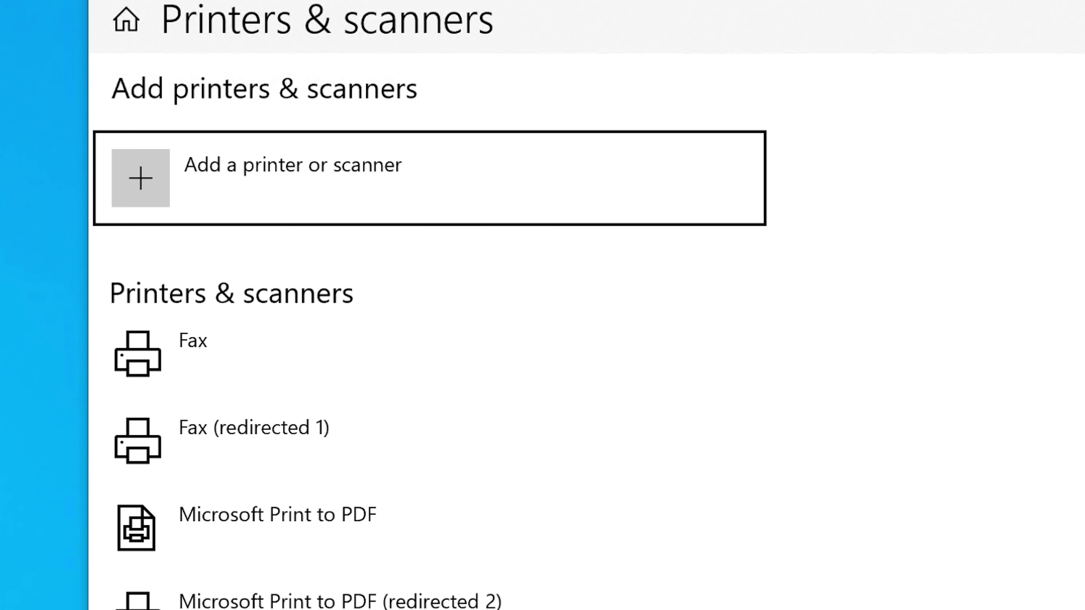
key(super)
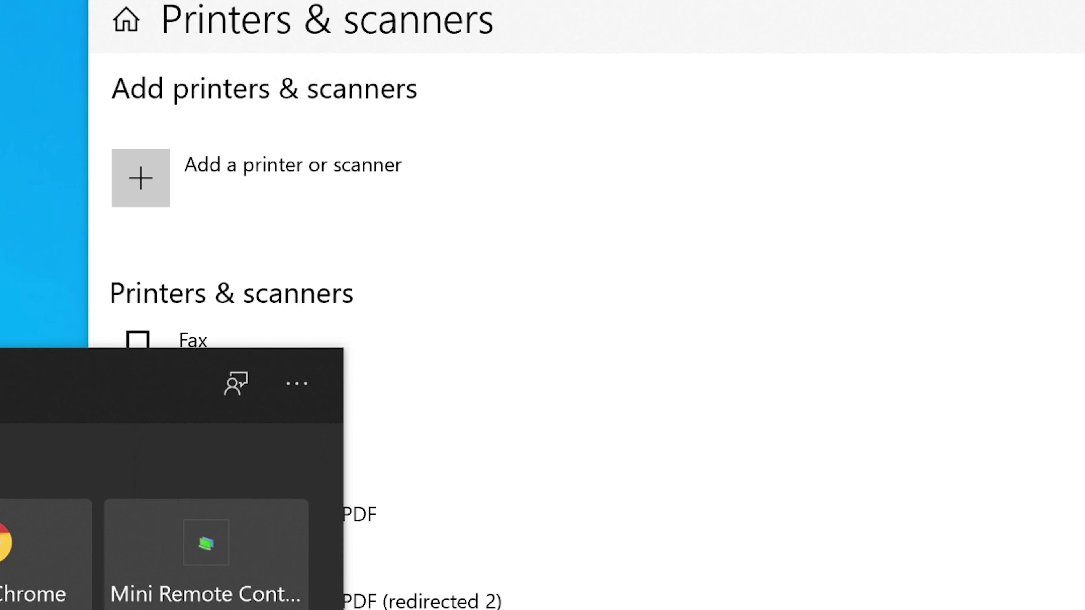
text(p)
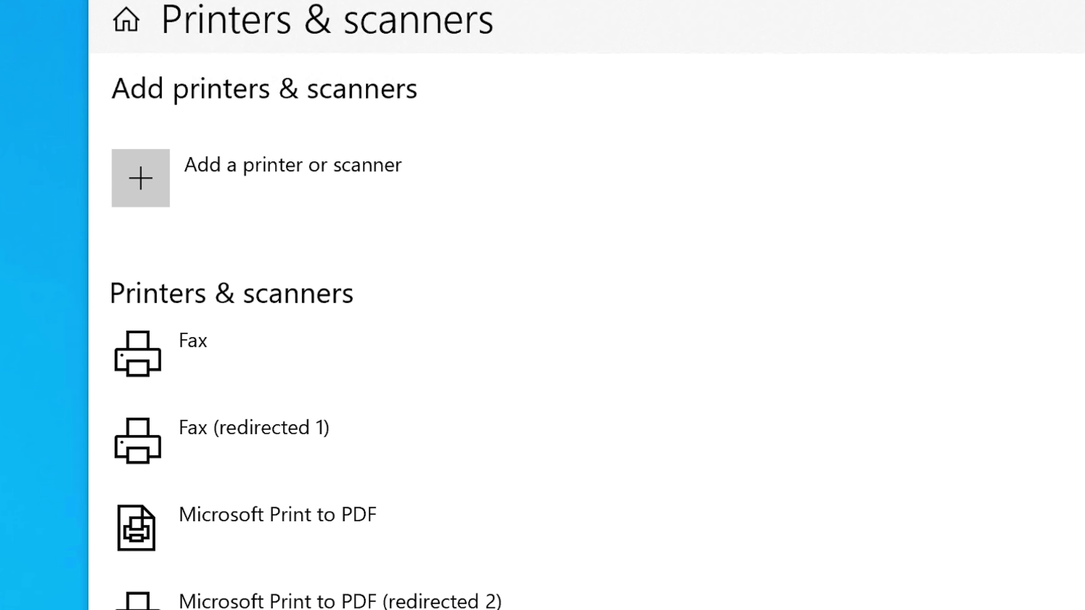
key(super+s)
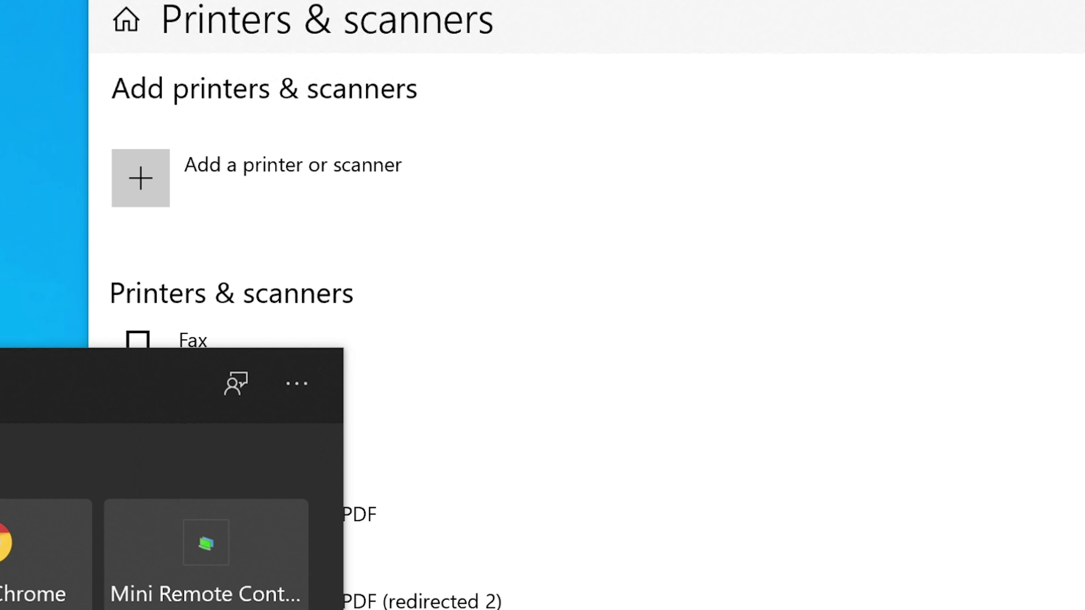
key(Escape)
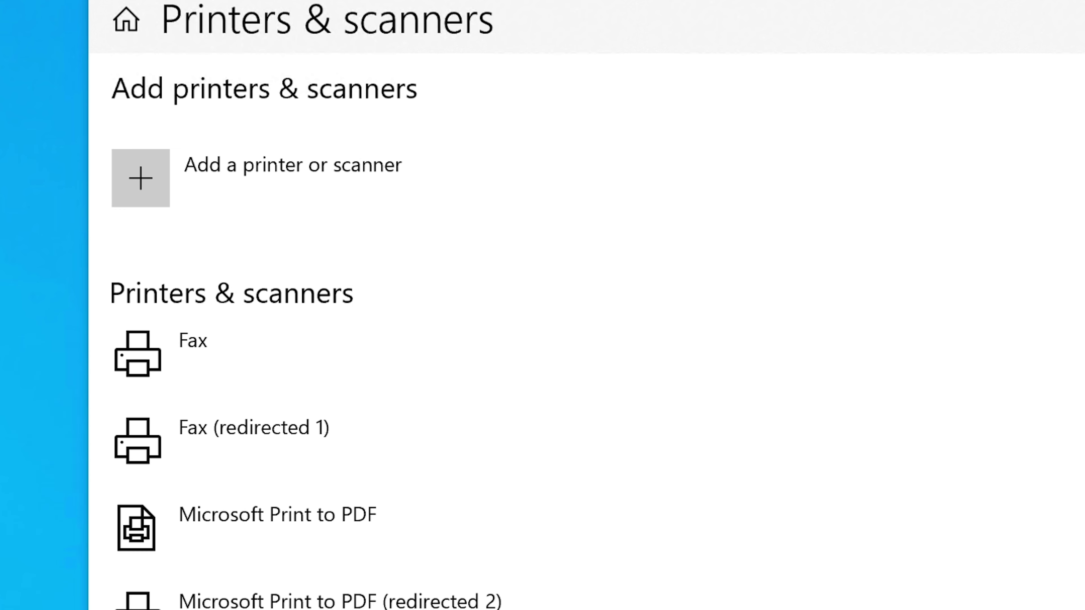
- Search Windows for "devmgmt.msc" and select the entire search term
key(super+s)
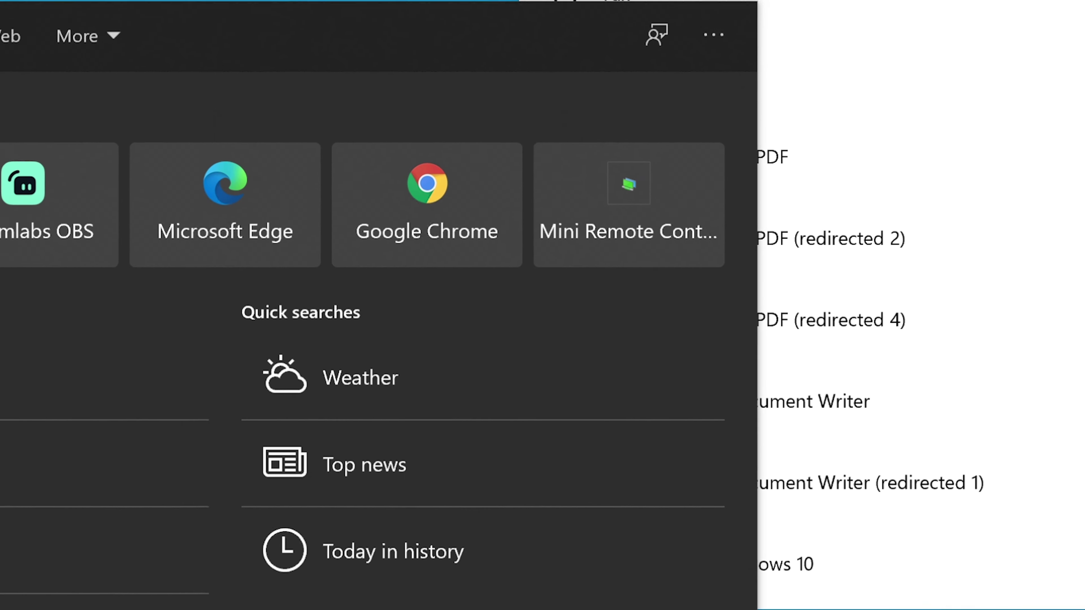
text(dev)
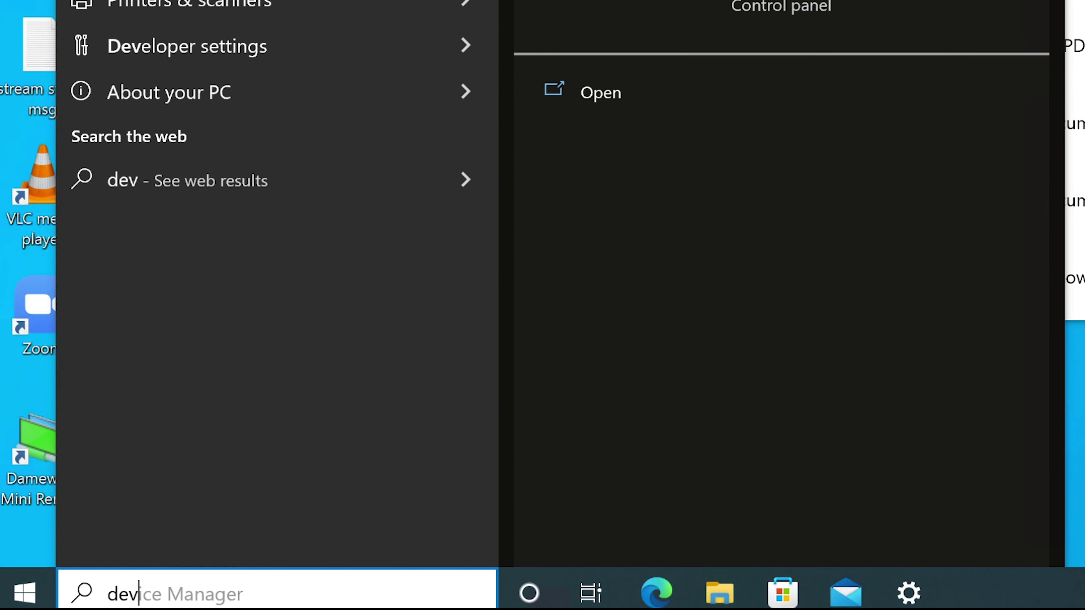
text(mgmt)
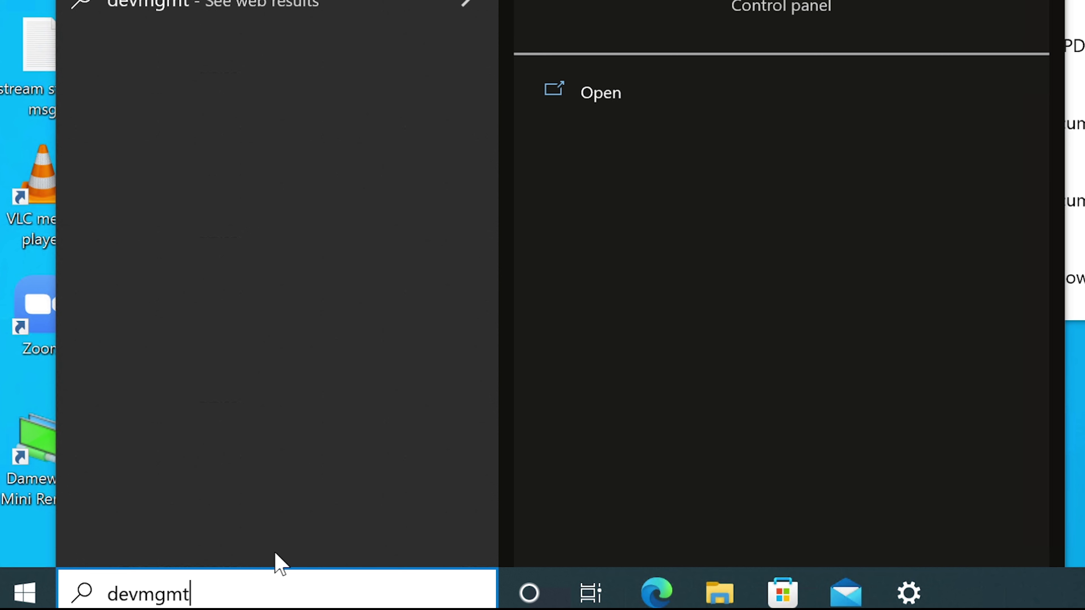
text(.ms)
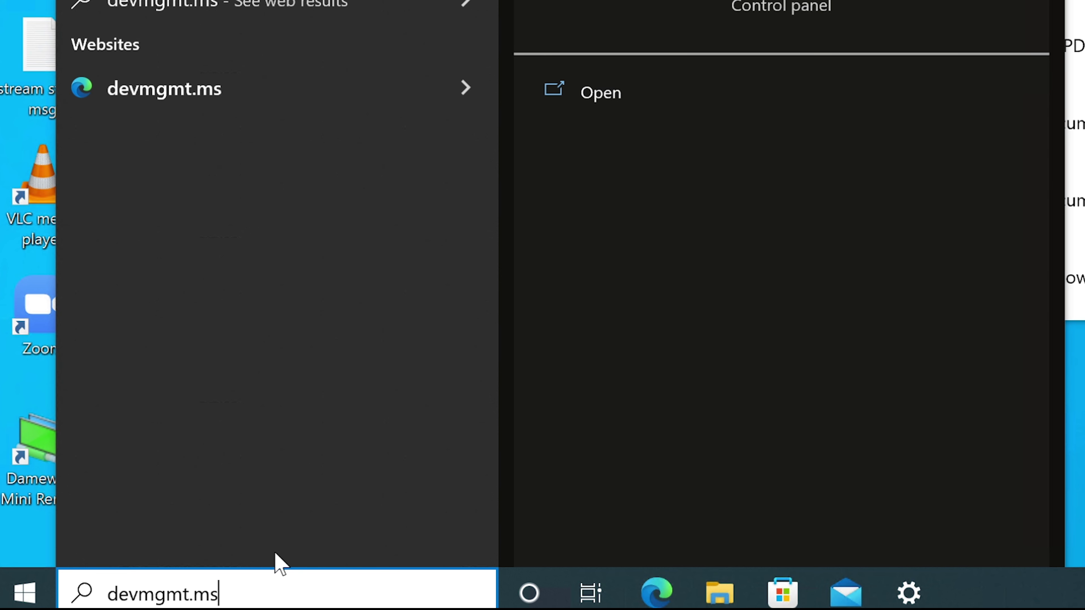
text(c)
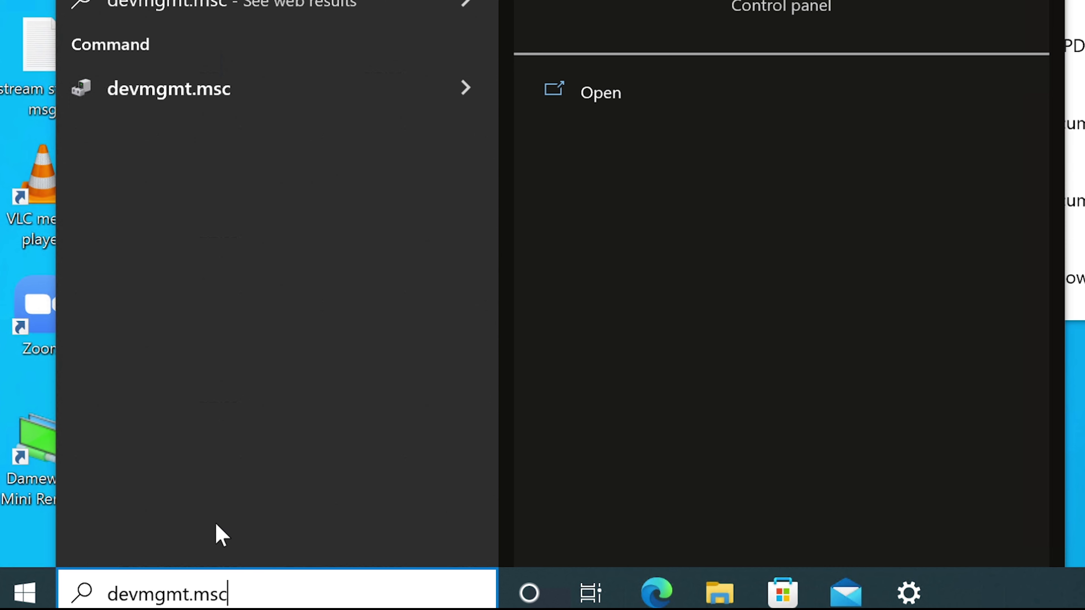
key(shift+Left)
key(shift+Left)
key(shift+Left)
key(shift+Left)
key(shift+Left)
key(shift+Left)
key(shift+Left)
key(shift+Left)
key(shift+Left)
key(shift+Left)
key(shift+Left)
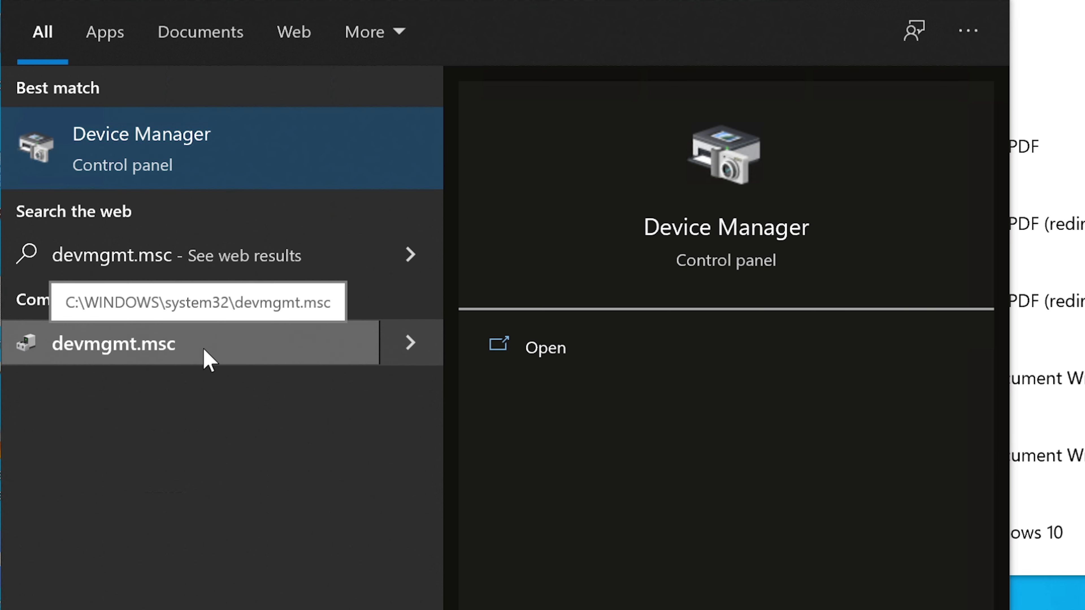
- Open Device Manager from the search results without administrator rights, dismiss the standard-user notice, and close it
click(411, 345)
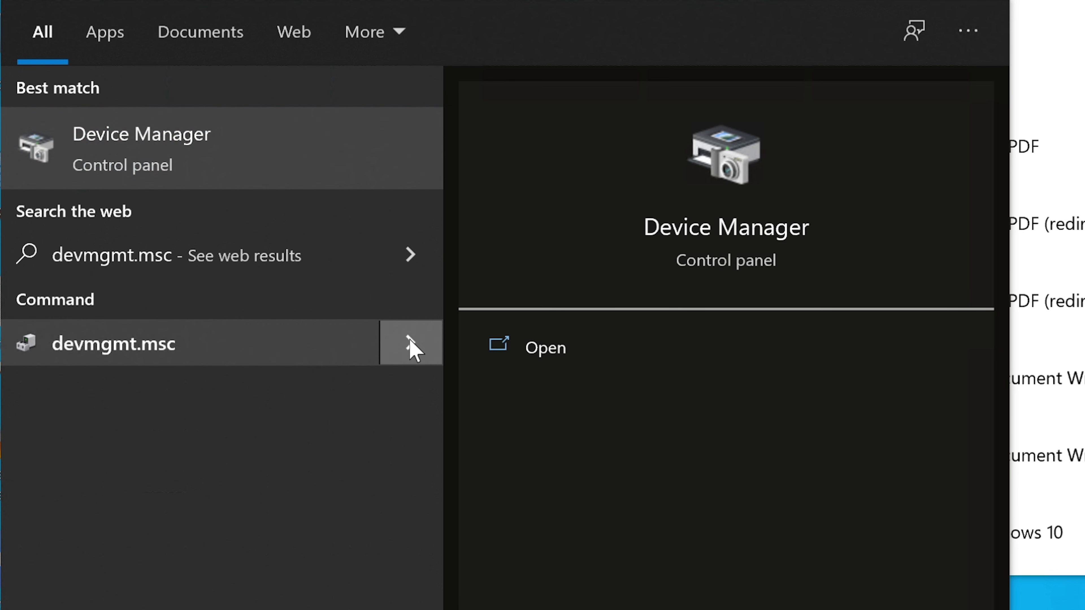
click(354, 361)
right_click(352, 357)
click(664, 395)
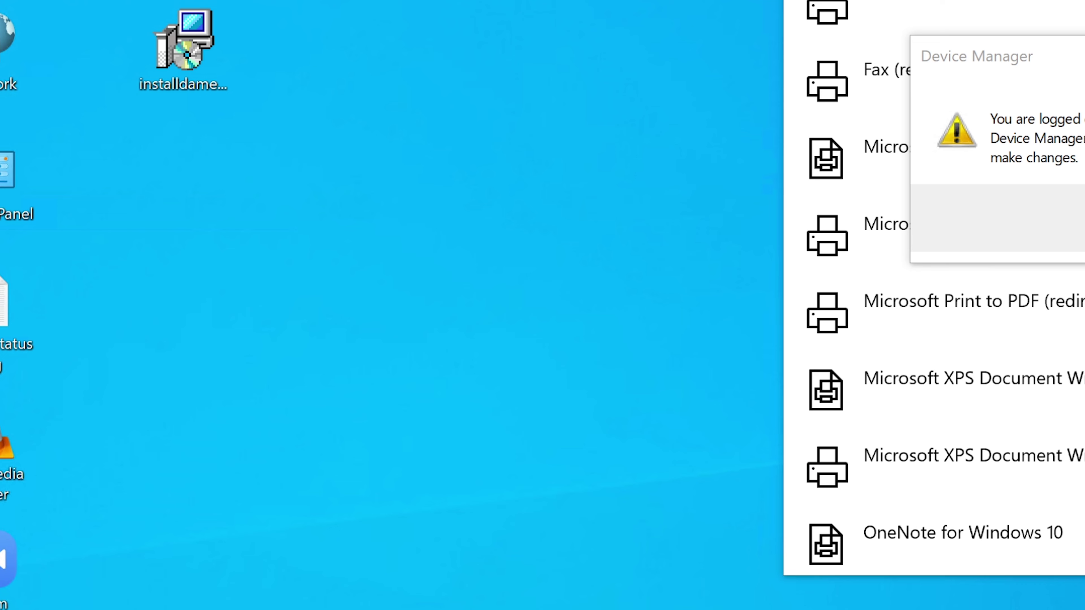
click(1084, 218)
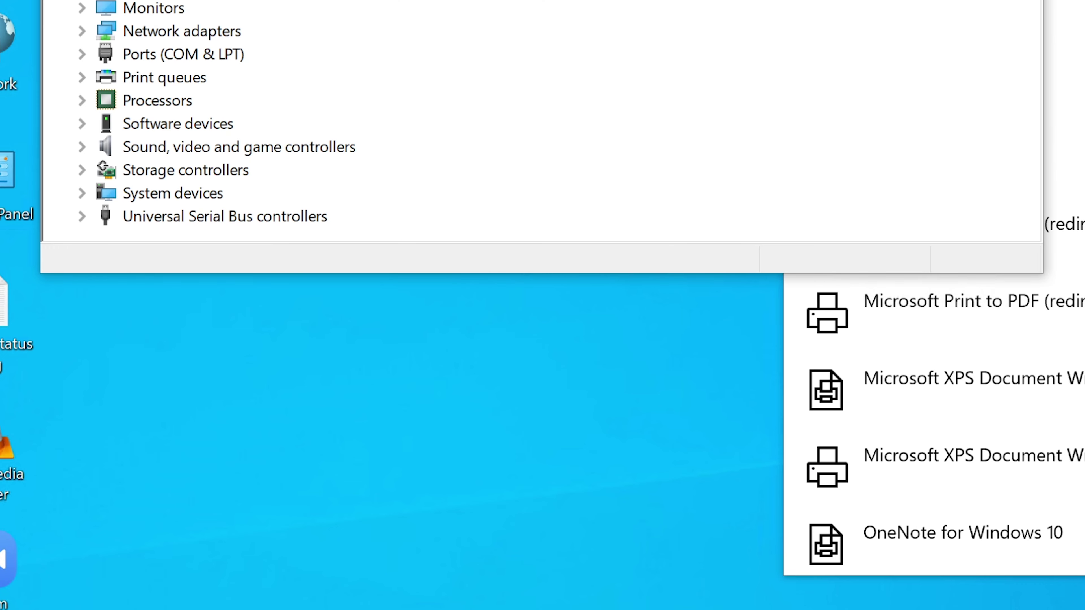
key(alt+F4)
- Search Windows for "devmgmt.msc", run it as administrator, and enter the administrator password to authorize it
key(super)
text(d)
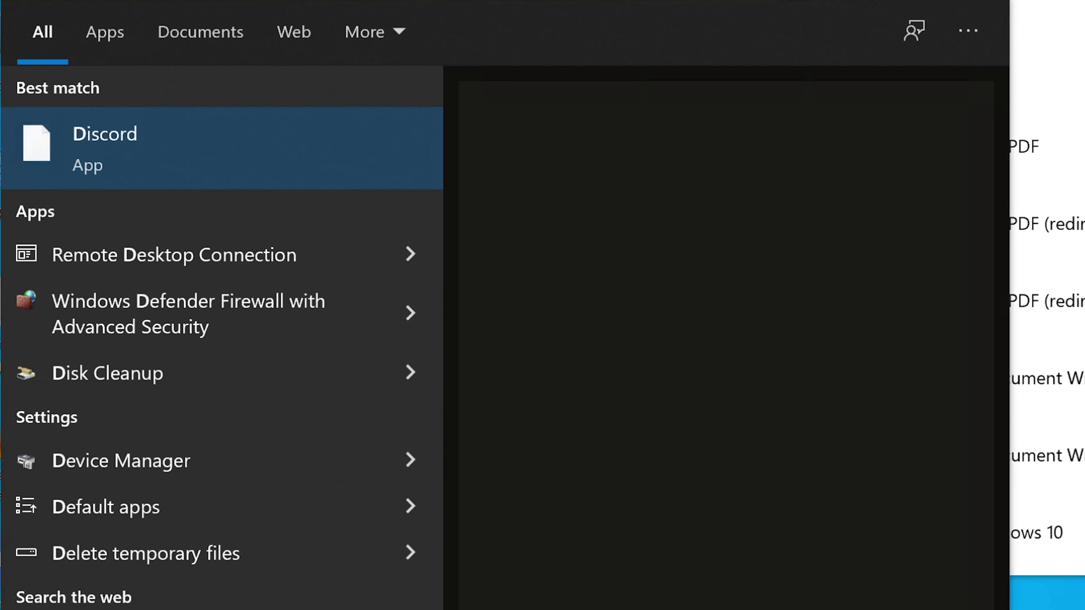
text(evm)
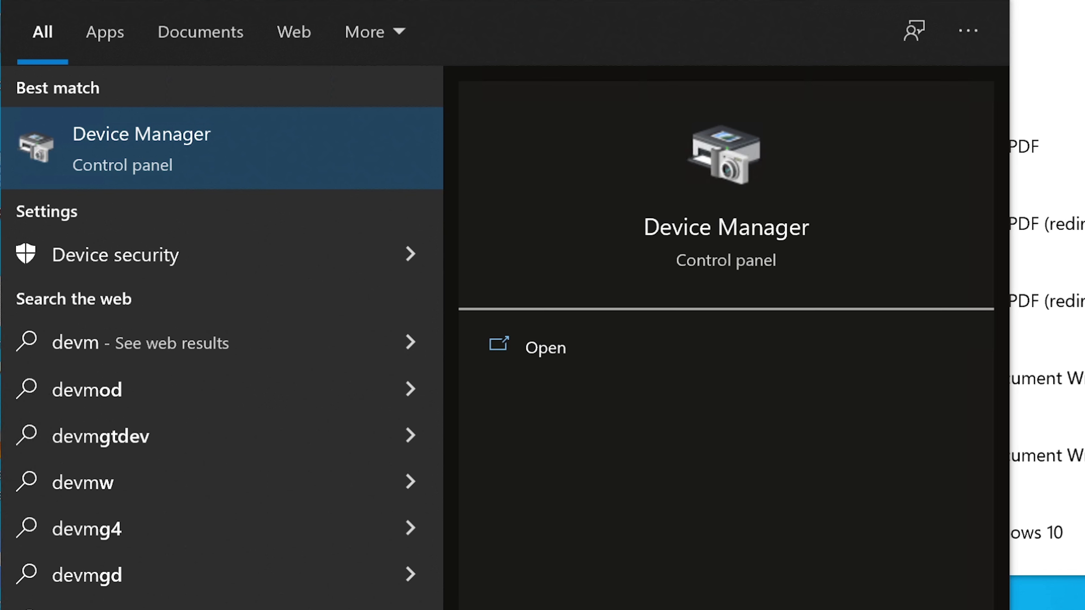
text(gmt.msc)
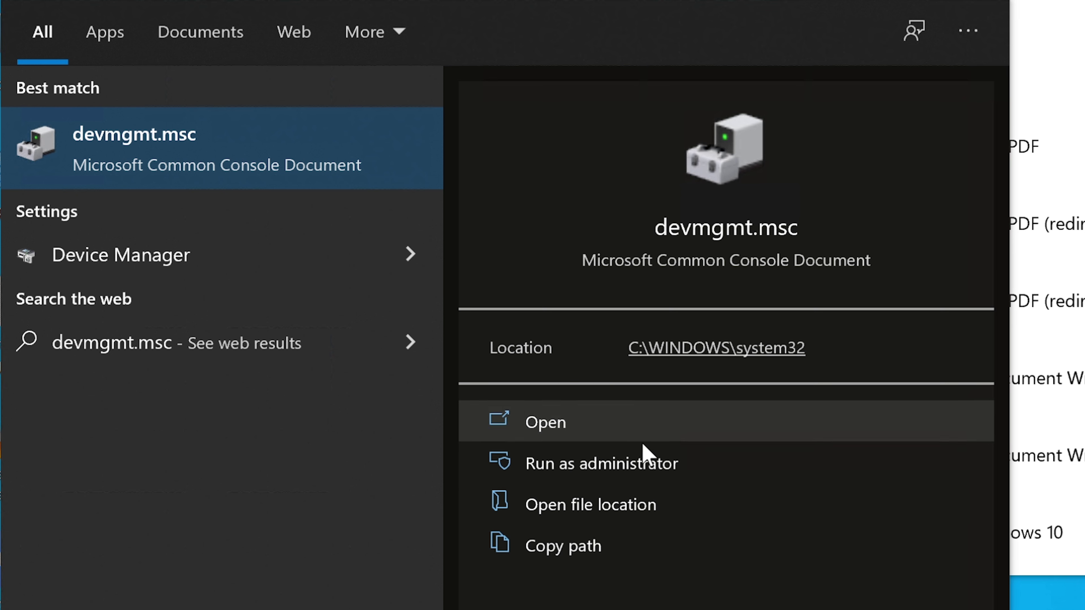
click(628, 470)
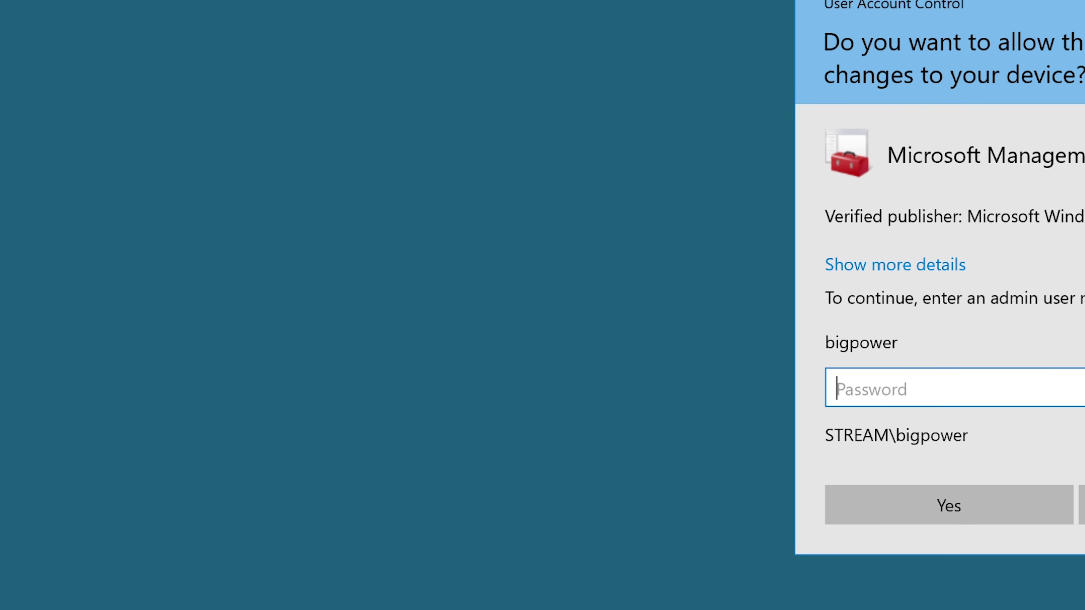
text(••••••••)
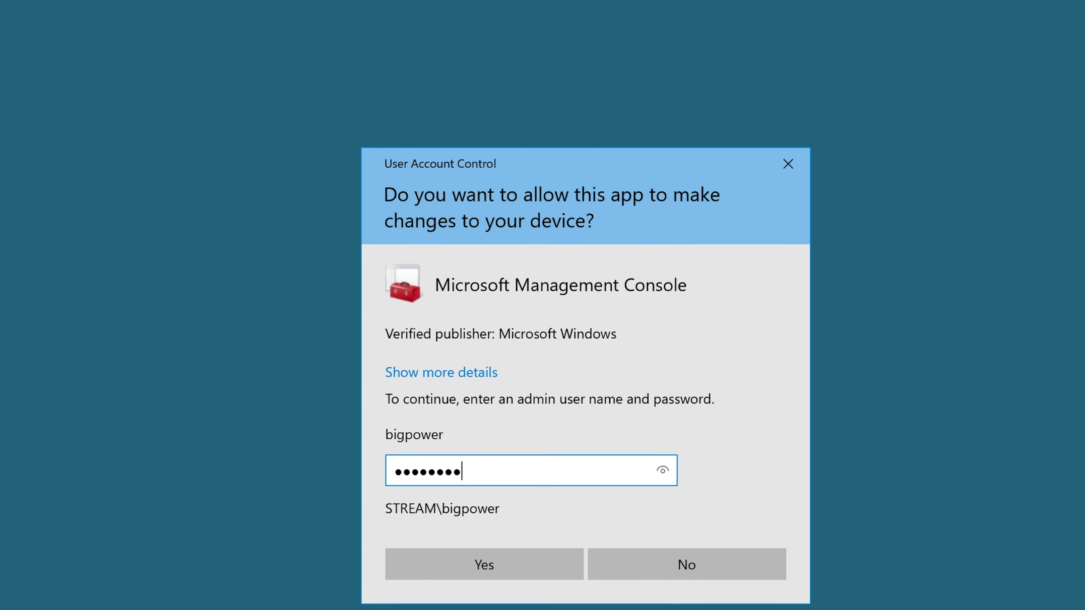
key(Return)
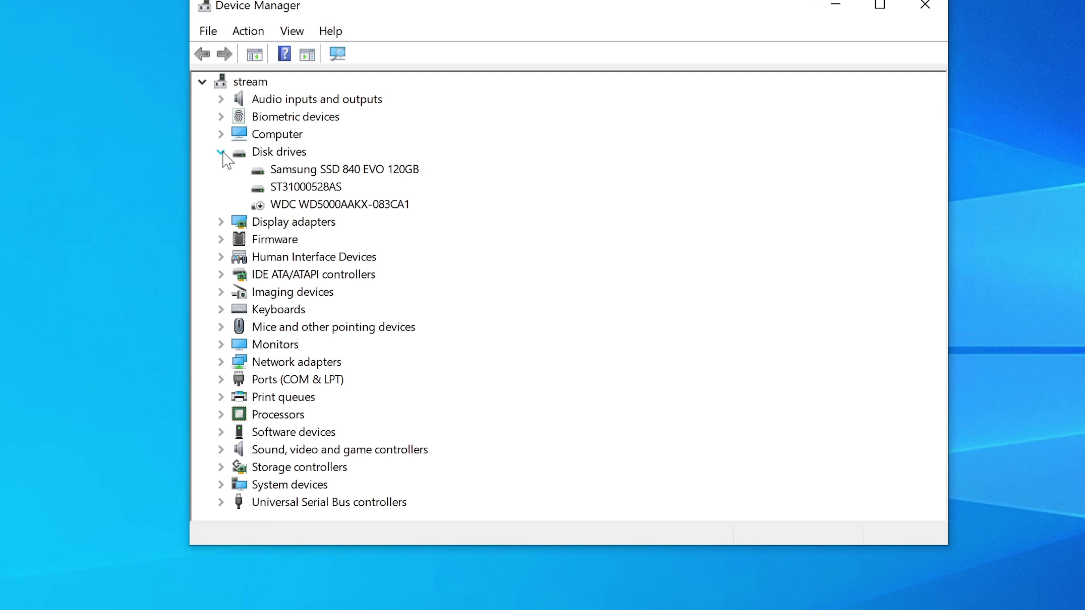
- Expand Imaging devices and check which commands are available for the HD Pro Webcam C920
click(312, 205)
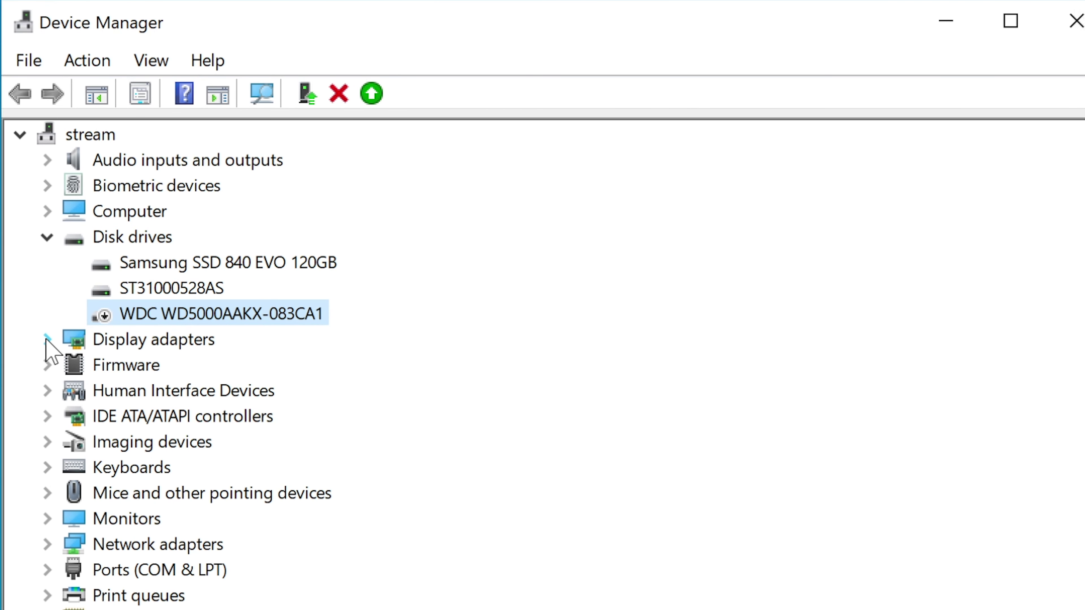
click(46, 442)
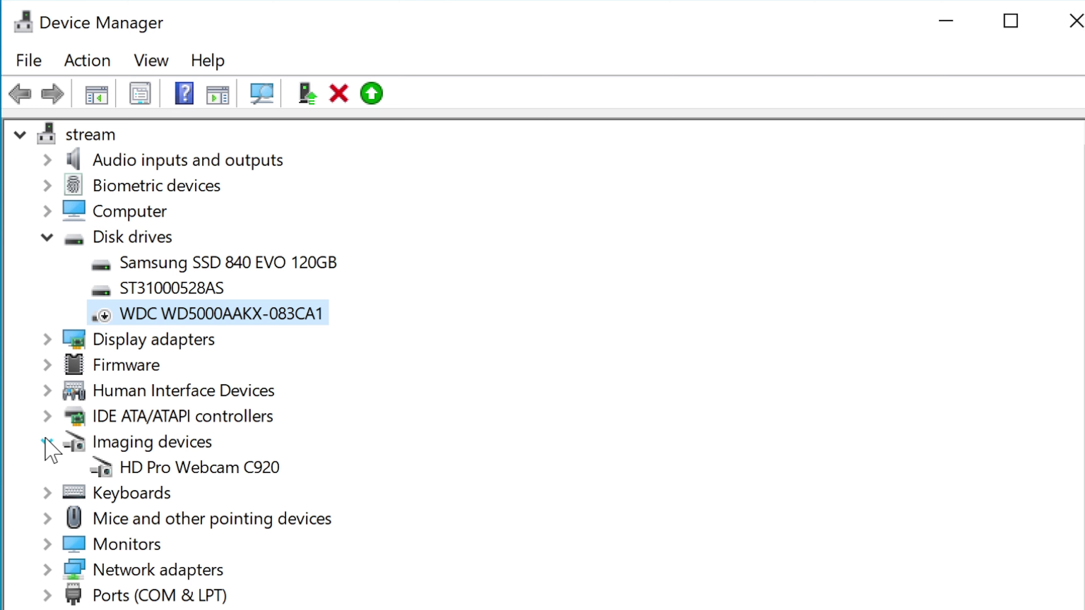
click(156, 462)
right_click(153, 462)
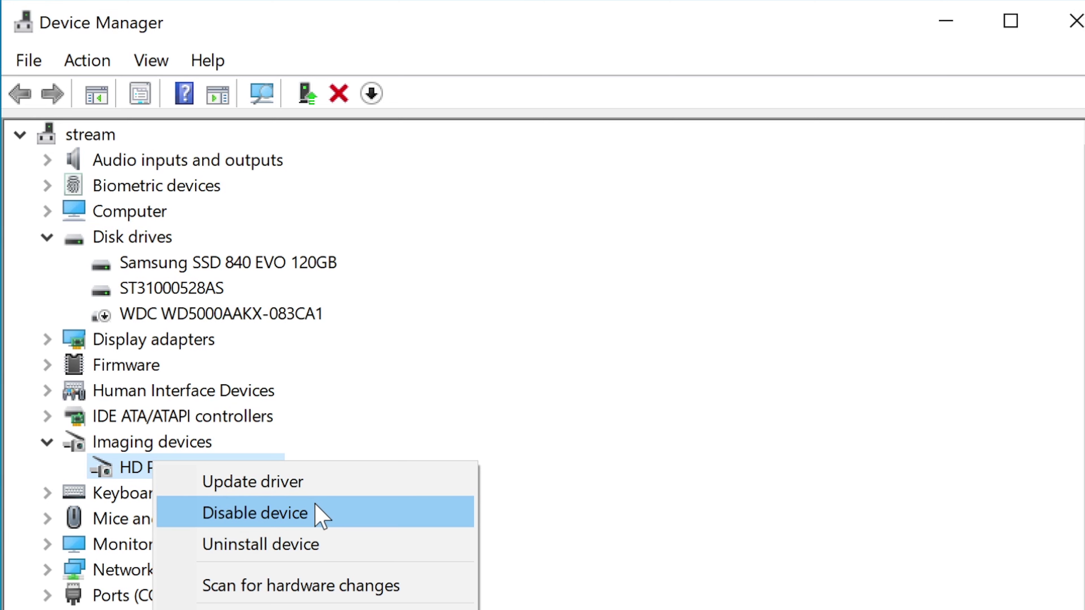
click(214, 318)
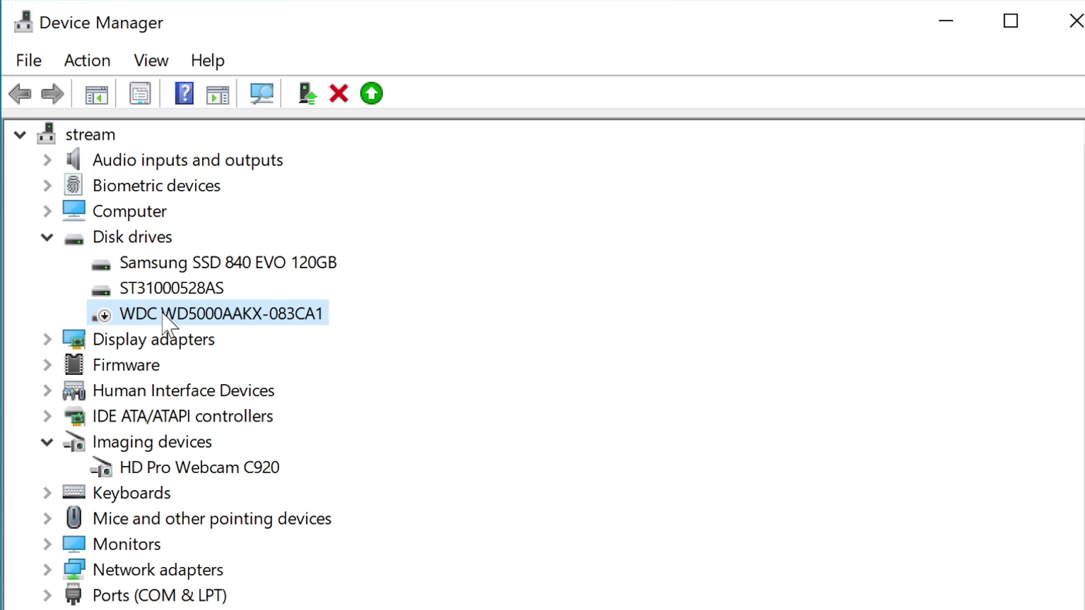
- Disable the HD Pro Webcam C920, confirm the prompt, and enable the device again
click(190, 468)
right_click(191, 468)
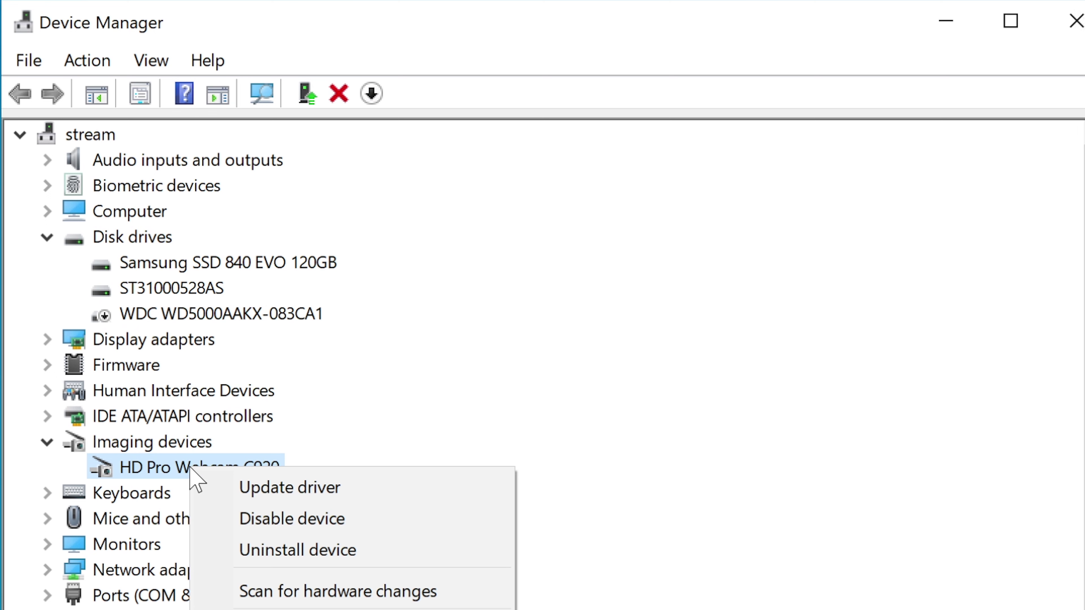
click(296, 540)
click(615, 530)
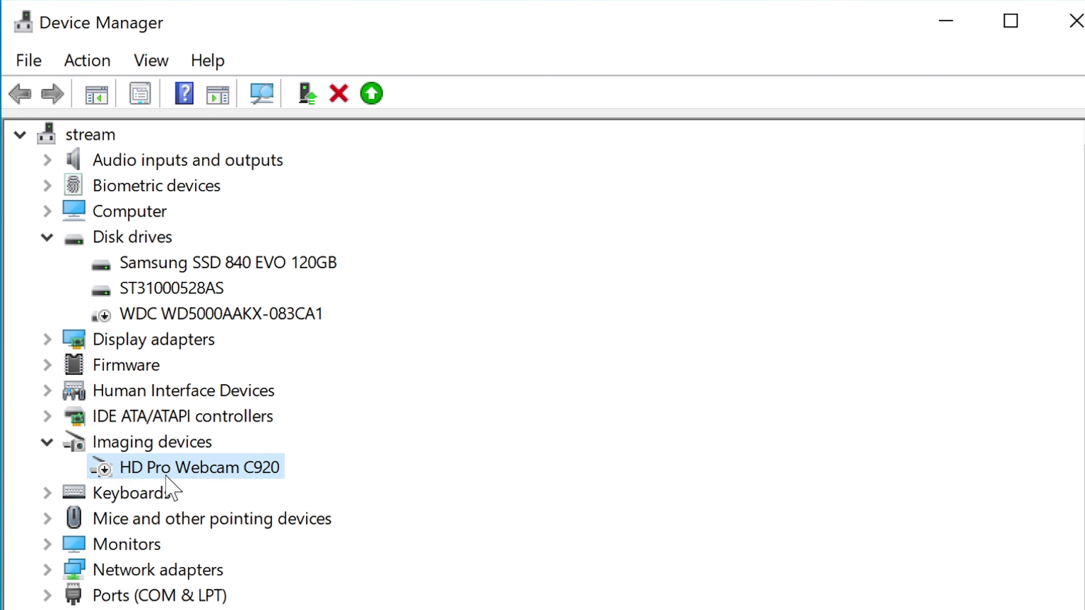
right_click(171, 468)
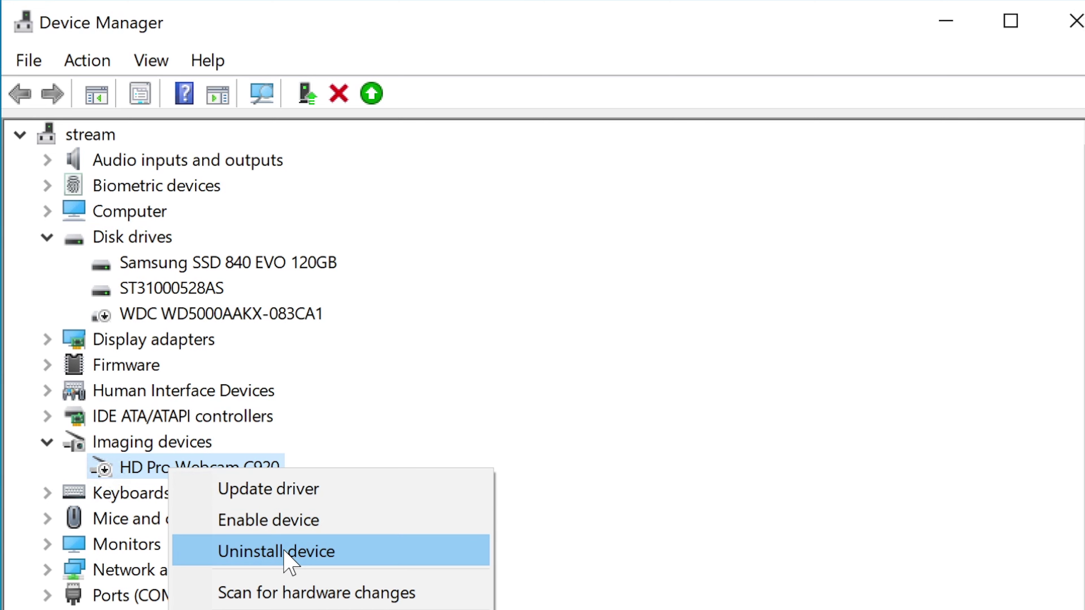
click(310, 521)
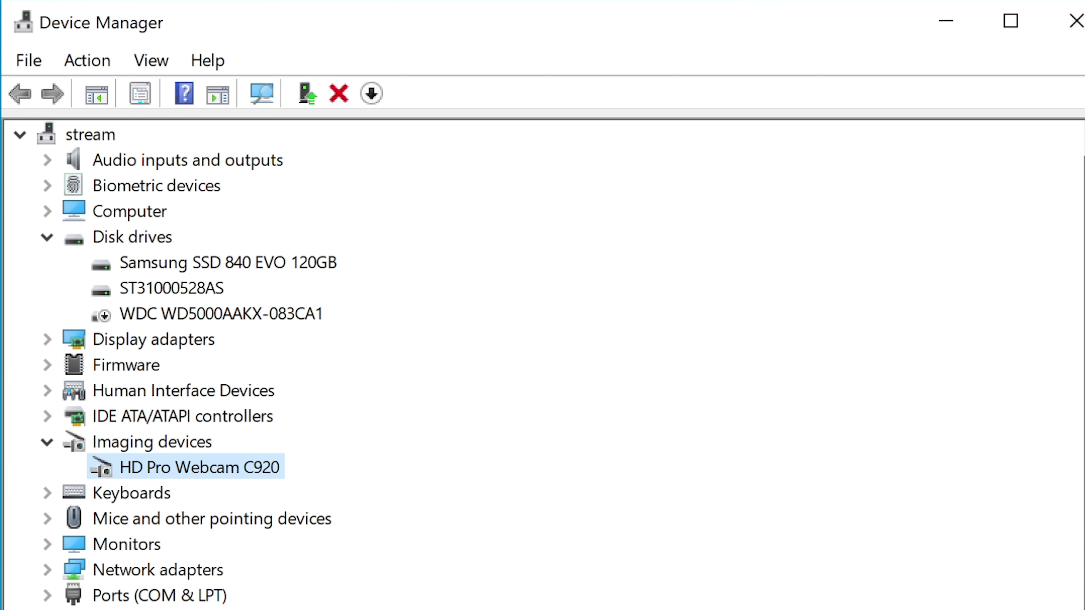
- Uninstall the HD Pro Webcam C920 with the option to delete its driver software
scroll(549, 366, down, 1)
right_click(220, 447)
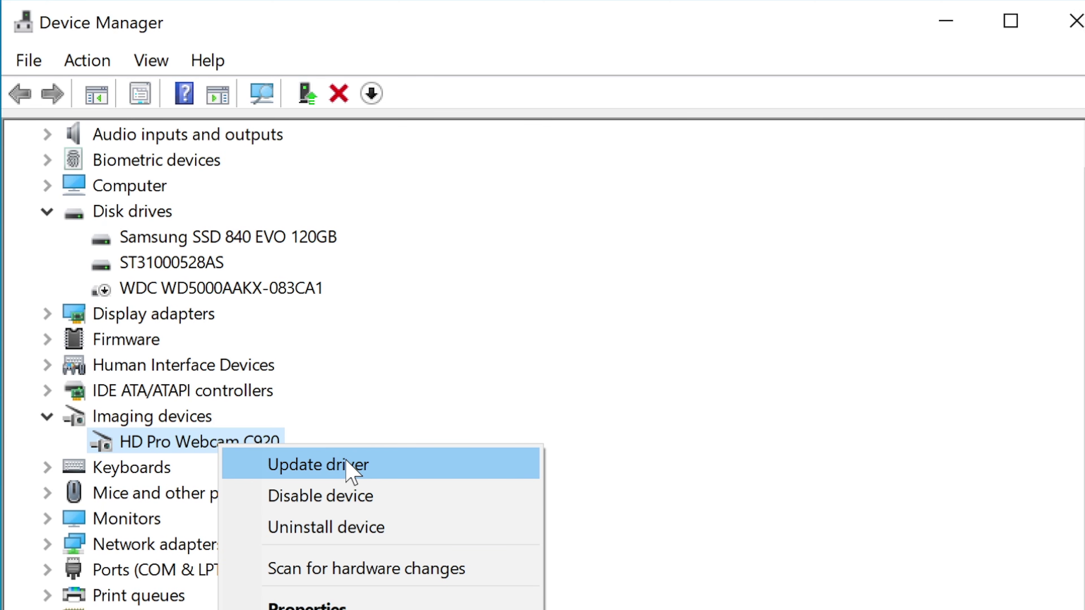
click(354, 539)
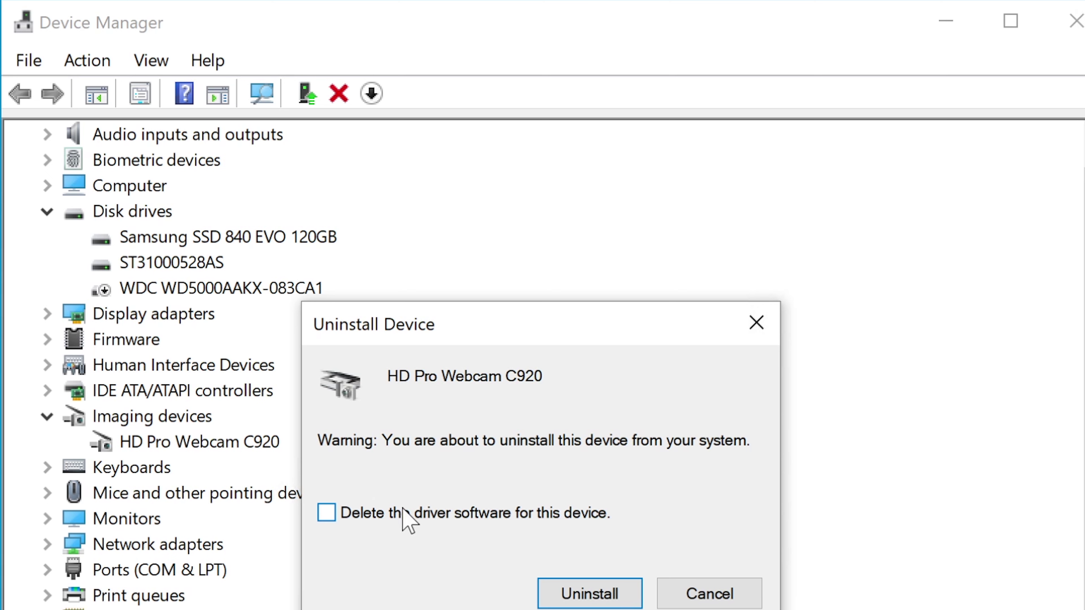
click(370, 515)
click(598, 599)
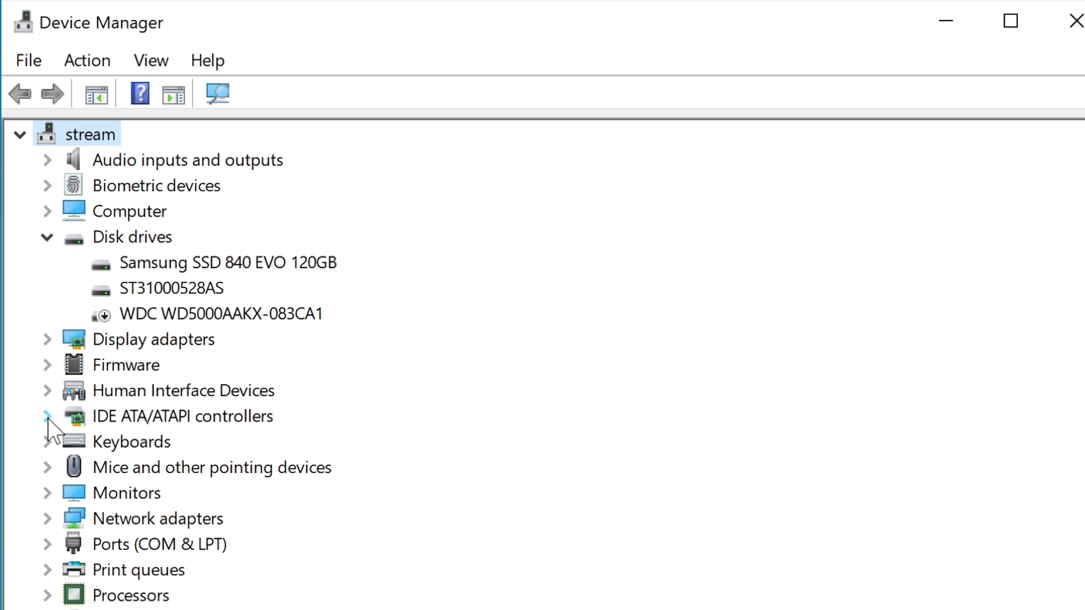
- Scan for hardware changes and check which commands are available for the redetected HD Pro Webcam C920
click(217, 95)
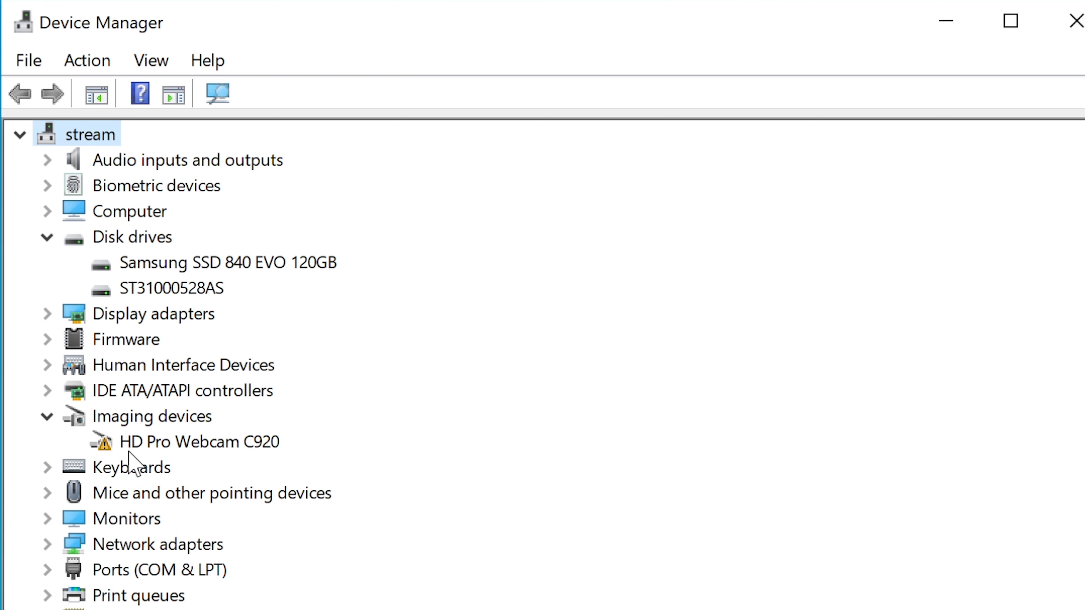
click(151, 446)
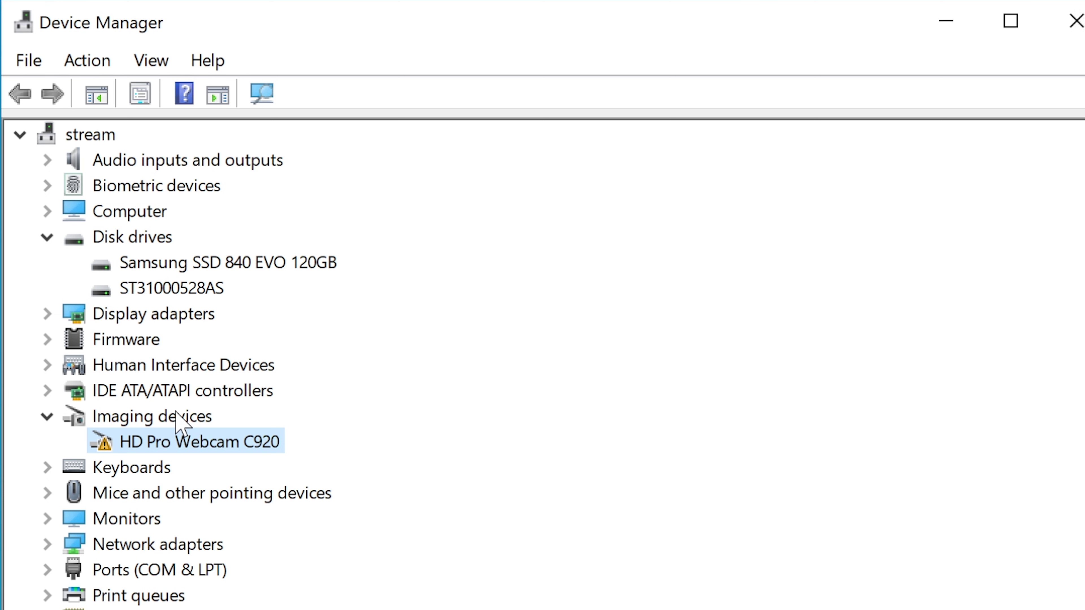
click(177, 424)
click(163, 444)
right_click(154, 444)
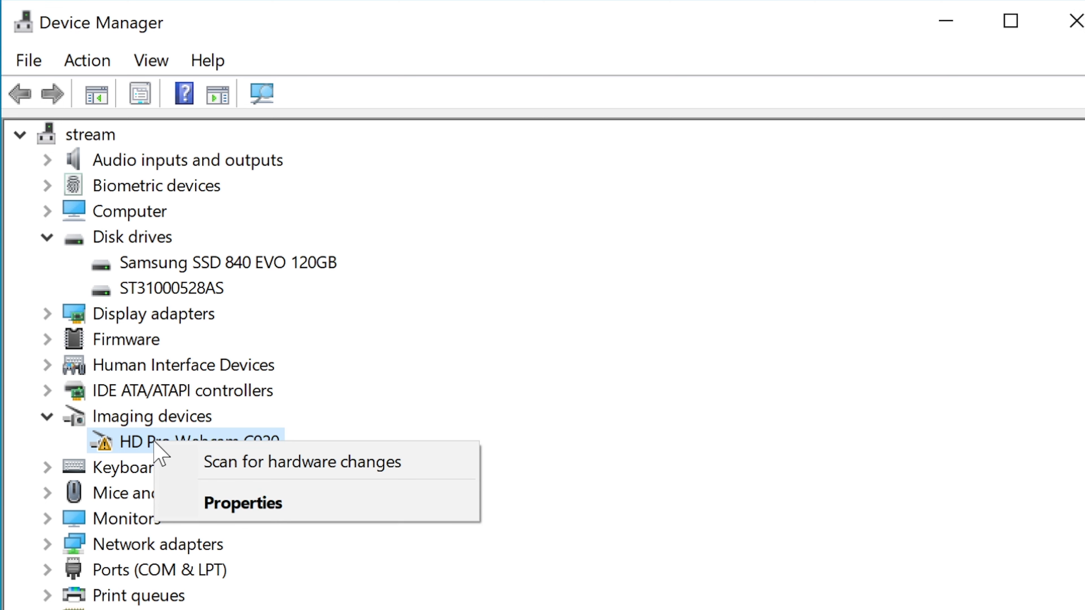
click(151, 445)
right_click(149, 443)
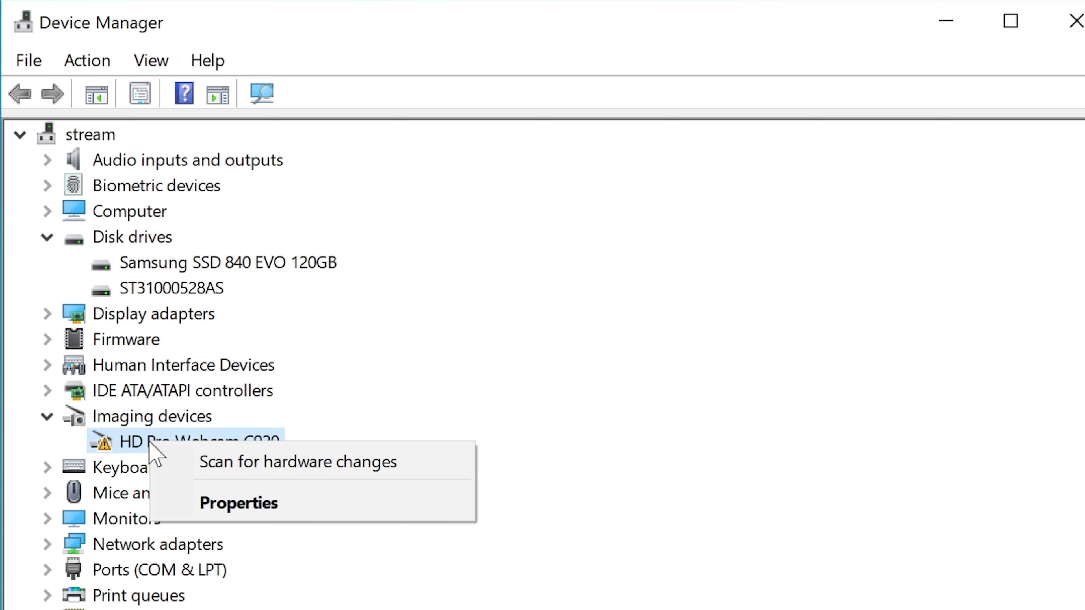
- View the driver information in the HD Pro Webcam C920 properties, then close the dialog
click(292, 508)
click(381, 154)
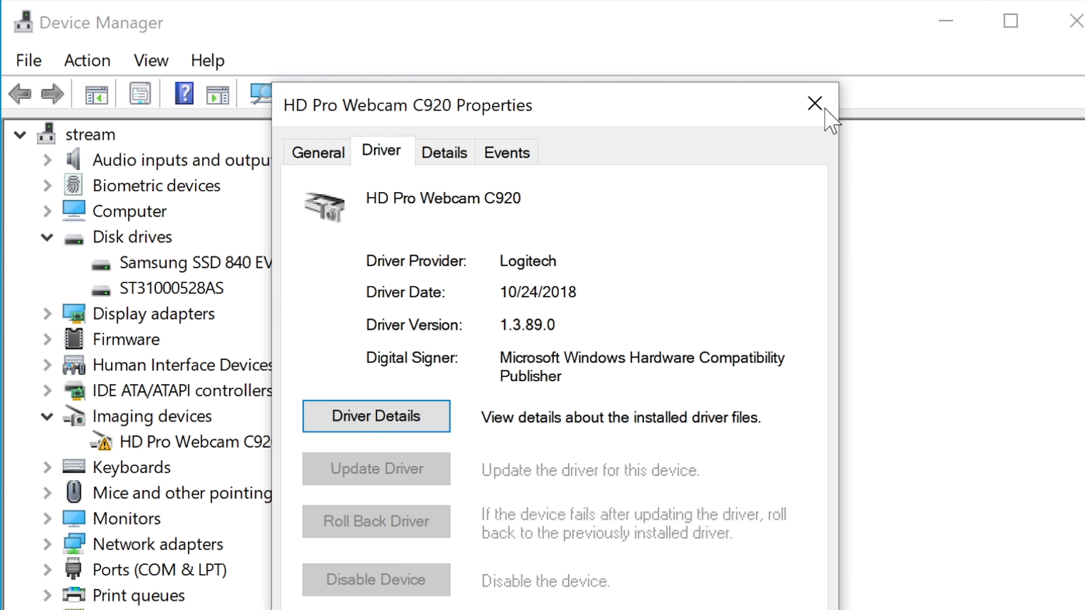
click(815, 104)
- Recheck the HD Pro Webcam C920's available commands once its reinstallation has finished
right_click(190, 442)
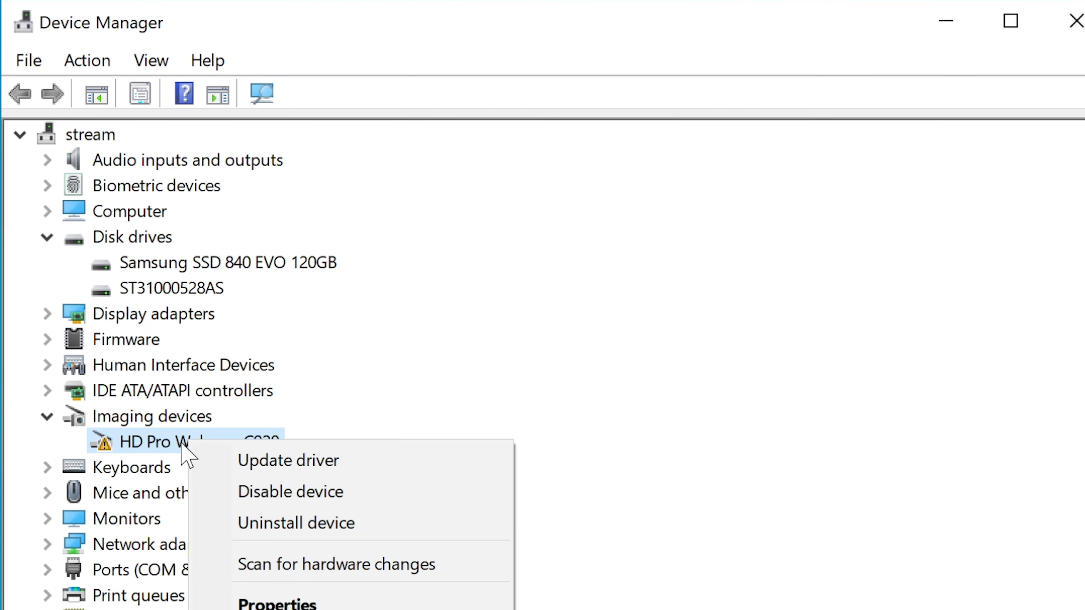
right_click(101, 427)
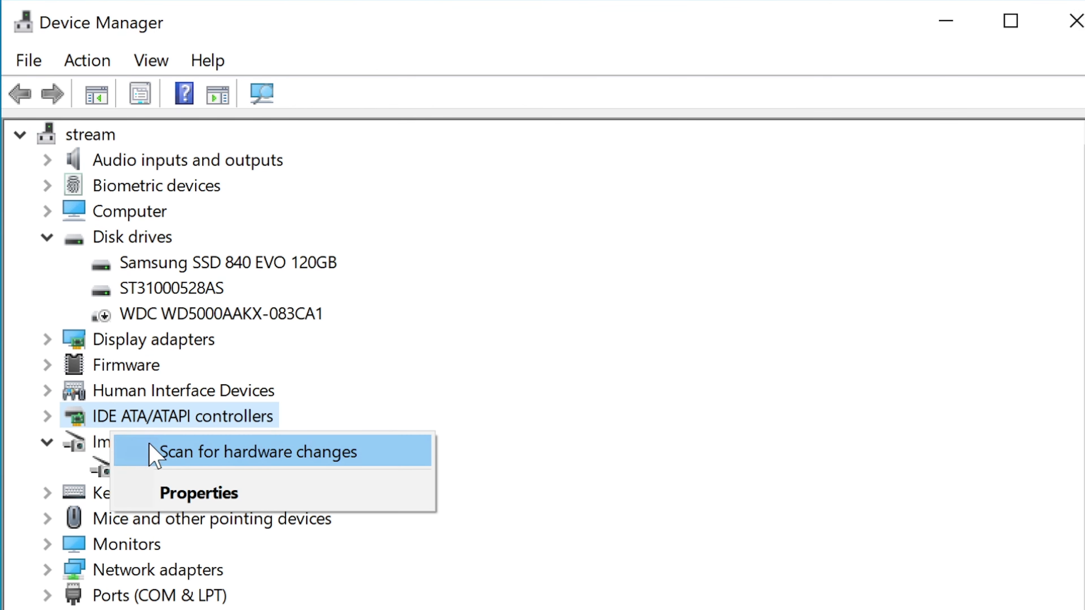
click(204, 414)
click(174, 467)
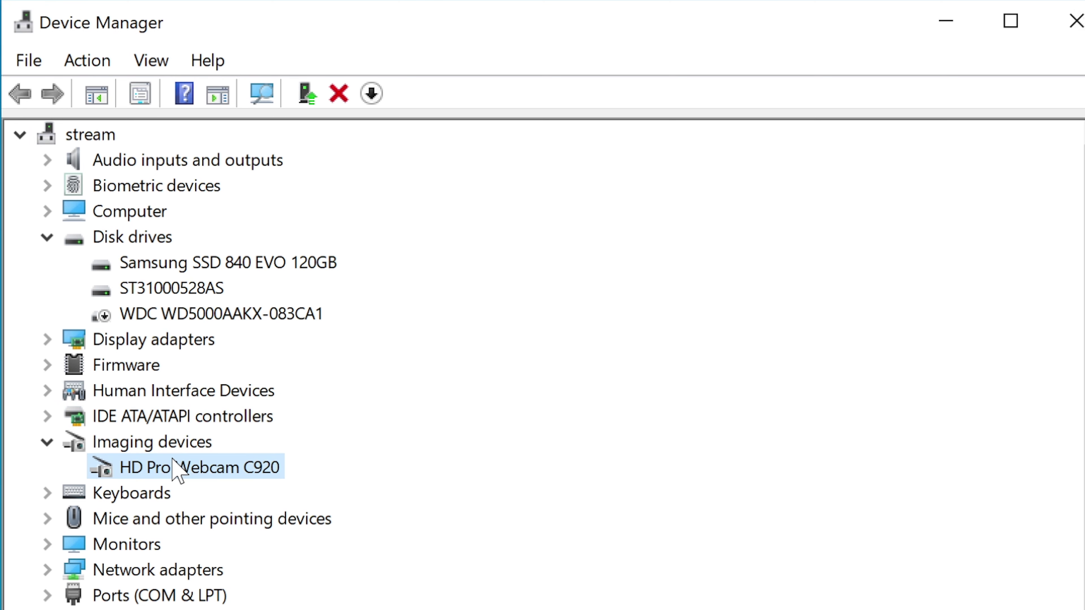
right_click(170, 468)
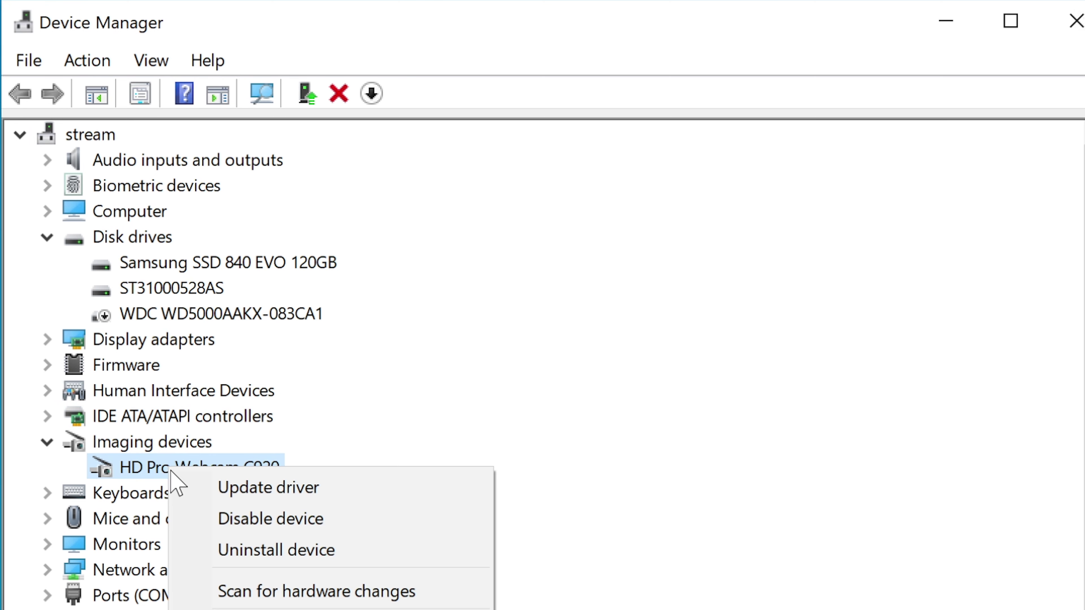
- Dismiss the webcam's list of commands and close Device Manager
click(121, 457)
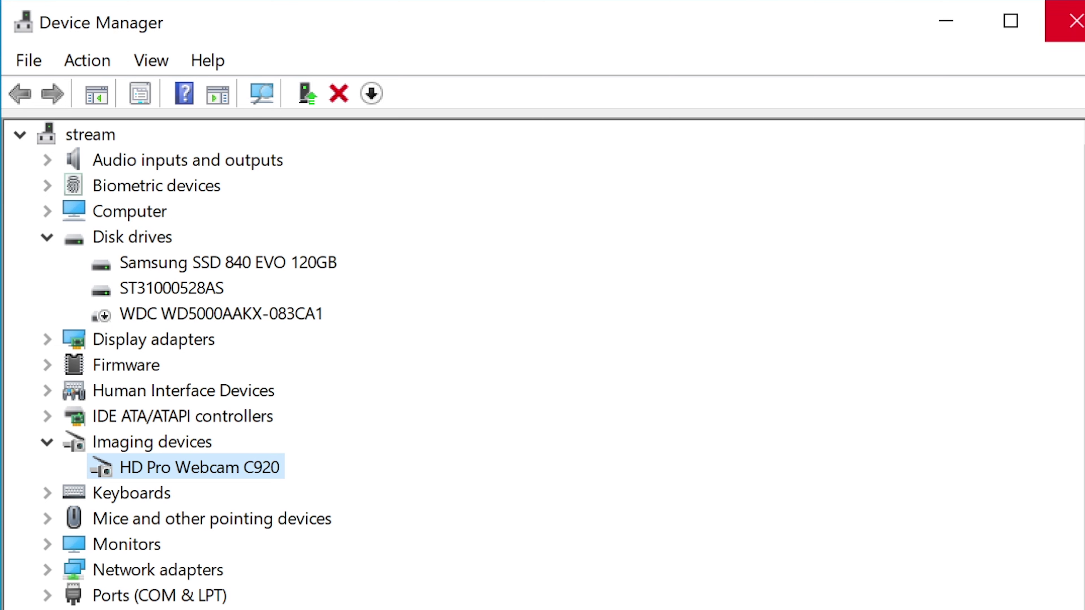
click(1076, 20)
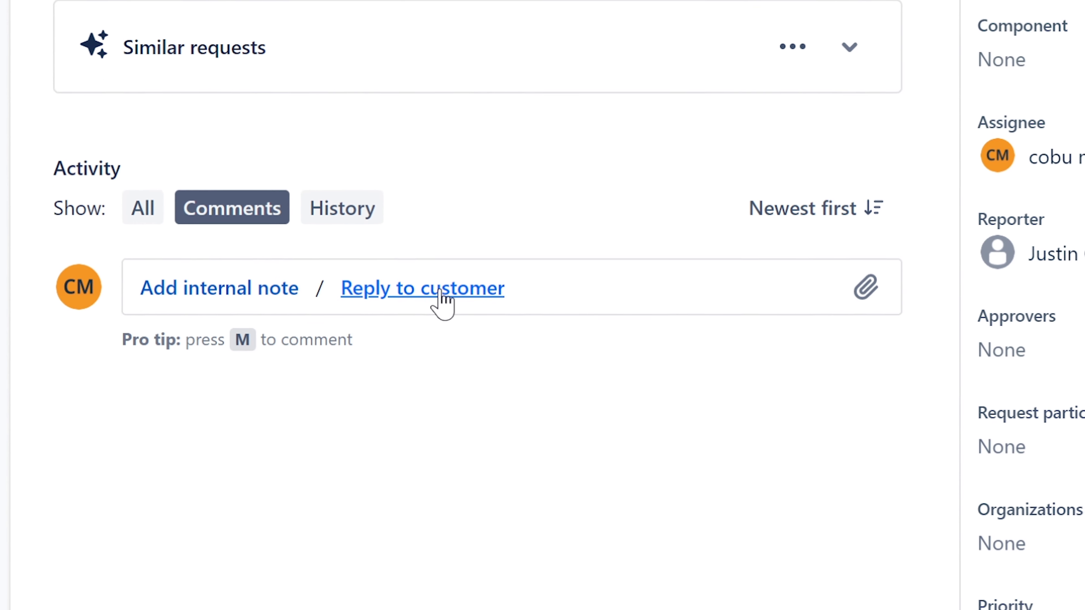
- Start a reply to the customer with a greeting that introduces the technician by first name as being with PC support
click(428, 203)
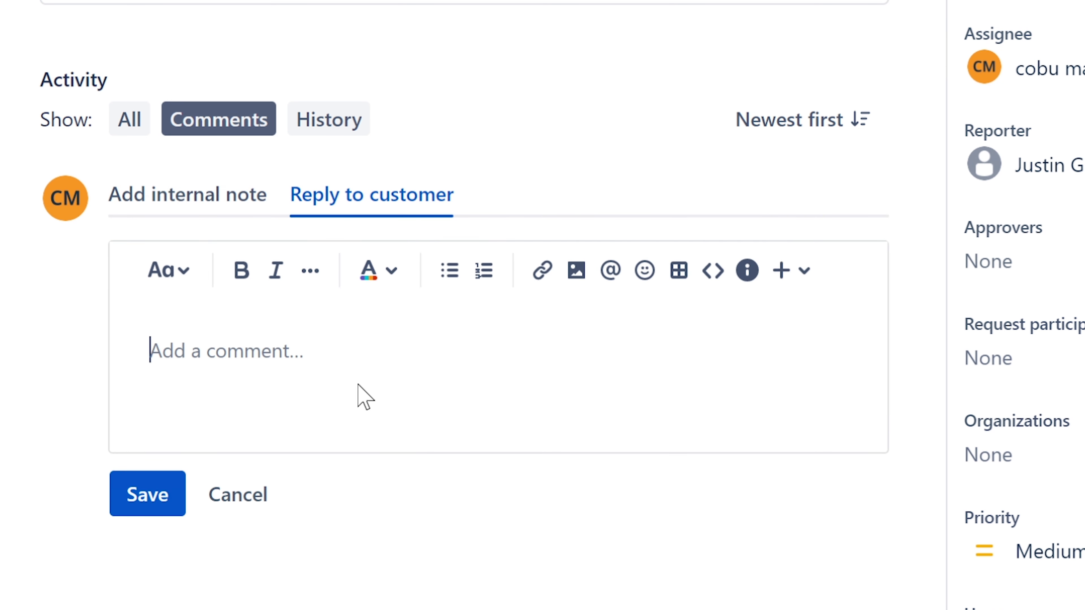
text(Hello)
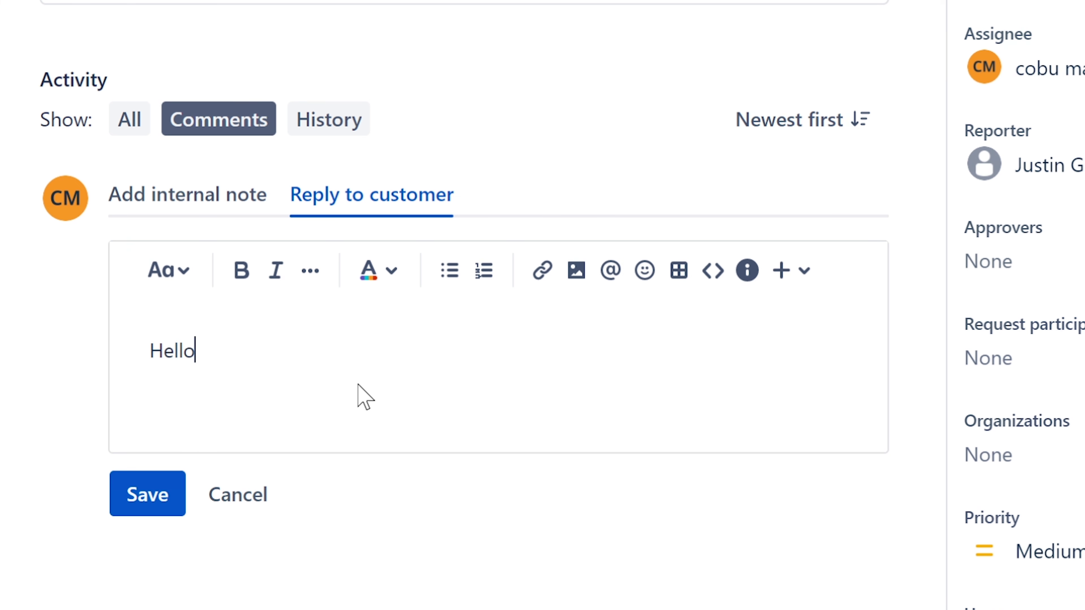
text(, this is ERvin)
key(BackSpace)
key(BackSpace)
key(BackSpace)
key(BackSpace)
text(rvin)
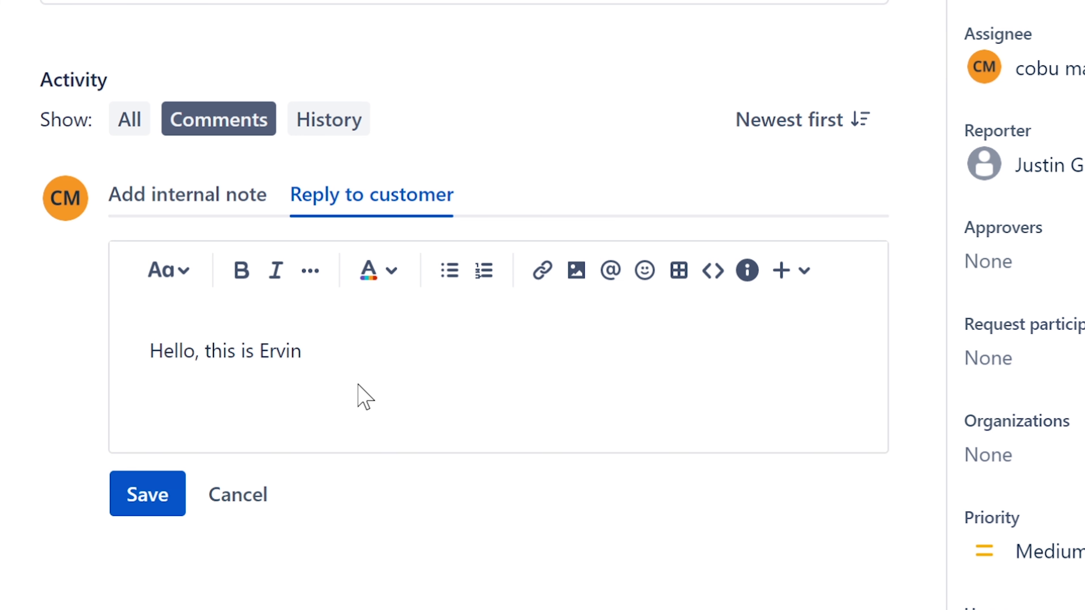
text( with Pc support.)
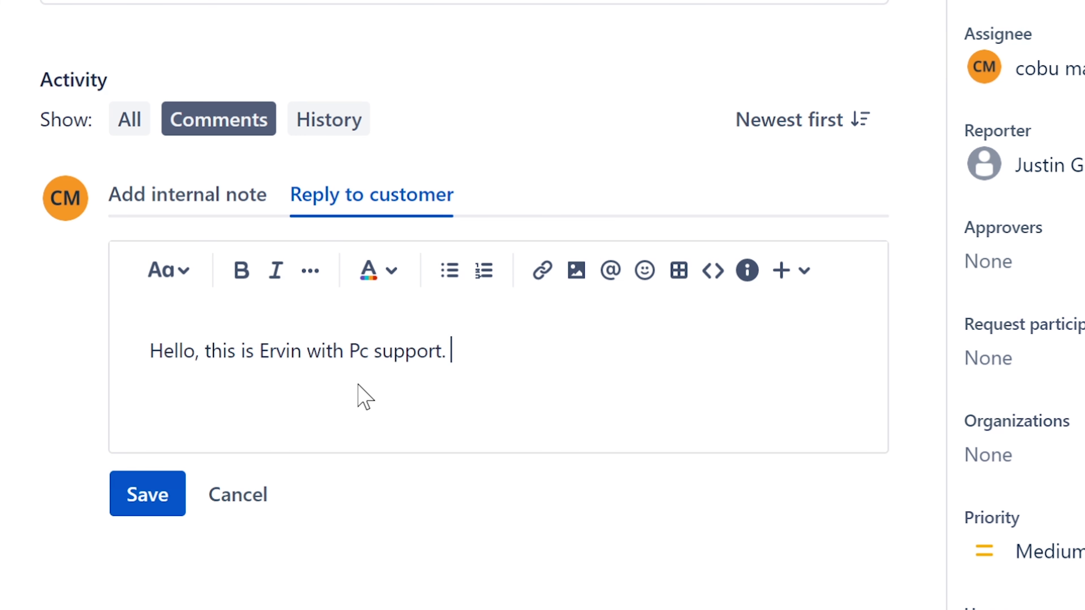
- Correct the capitalization of "PC" in the reply's greeting
key(Left)
key(Left)
key(Left)
key(Left)
key(Left)
key(Left)
key(Left)
key(Left)
key(Left)
key(Left)
key(BackSpace)
text(C)
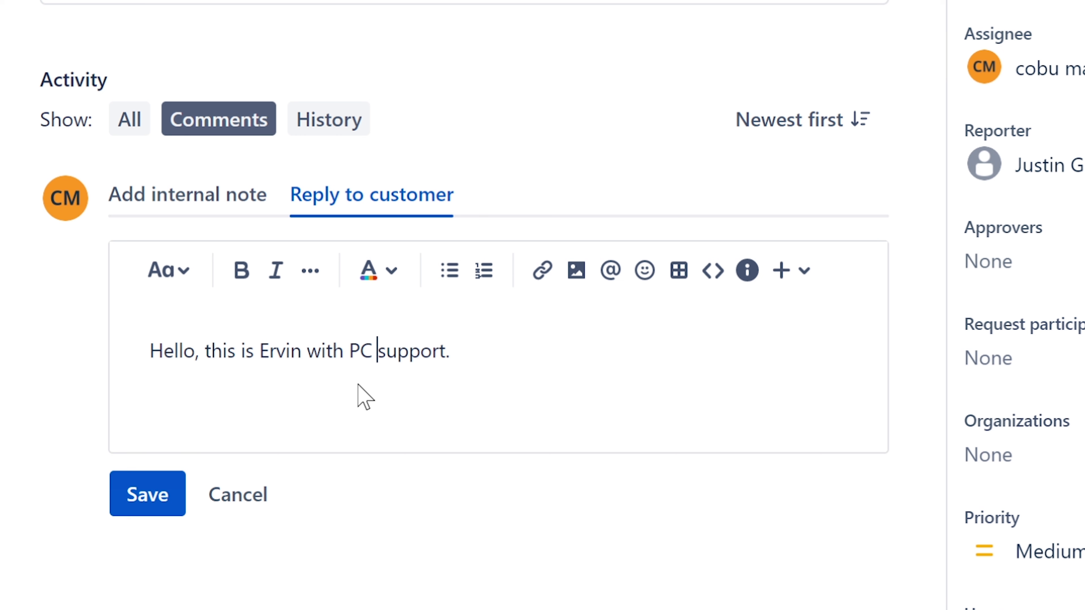
- Continue the reply with "I have your ticket about printer not working. May I take control of your computer to have a look?"
key(Right)
key(Right)
key(Right)
key(Right)
key(Right)
key(Right)
key(Right)
key(Right)
key(Right)
text(M)
key(BackSpace)
text(I have your ticket a)
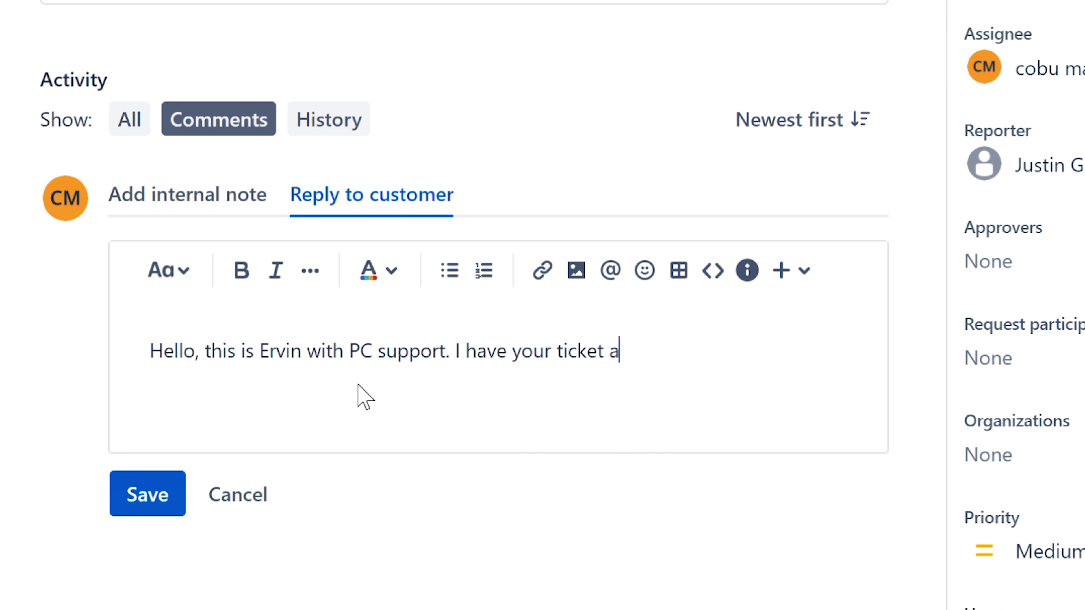
text(bout printer not )
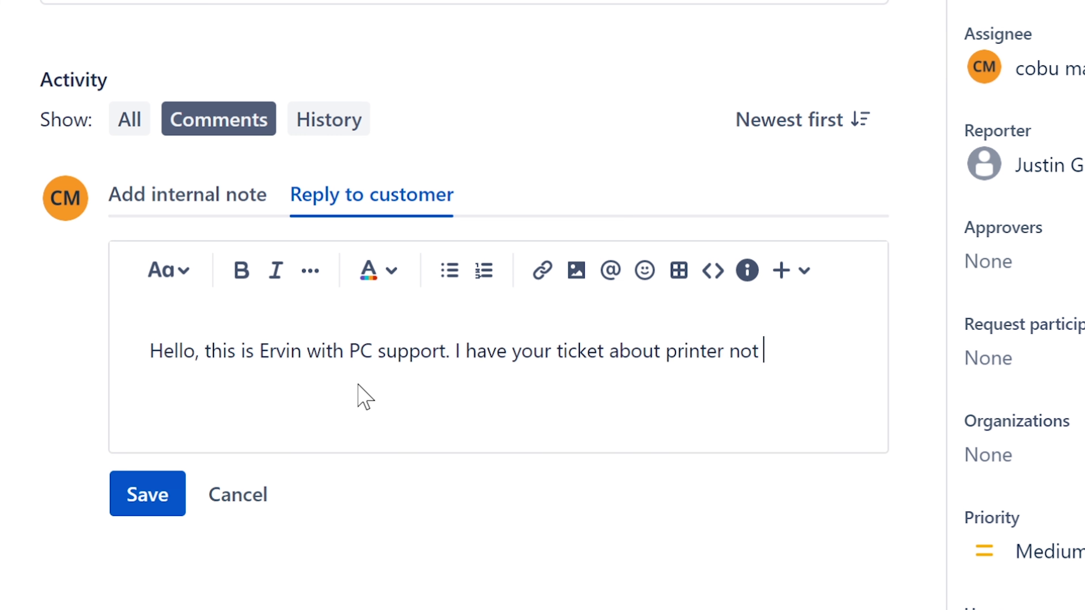
text(working. May I )
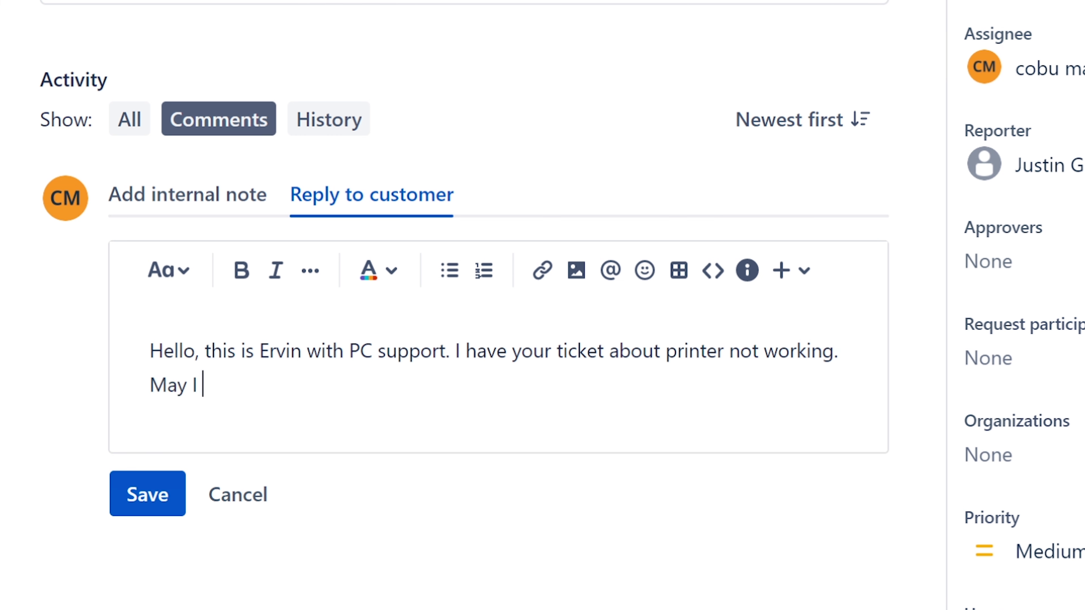
text(take contr)
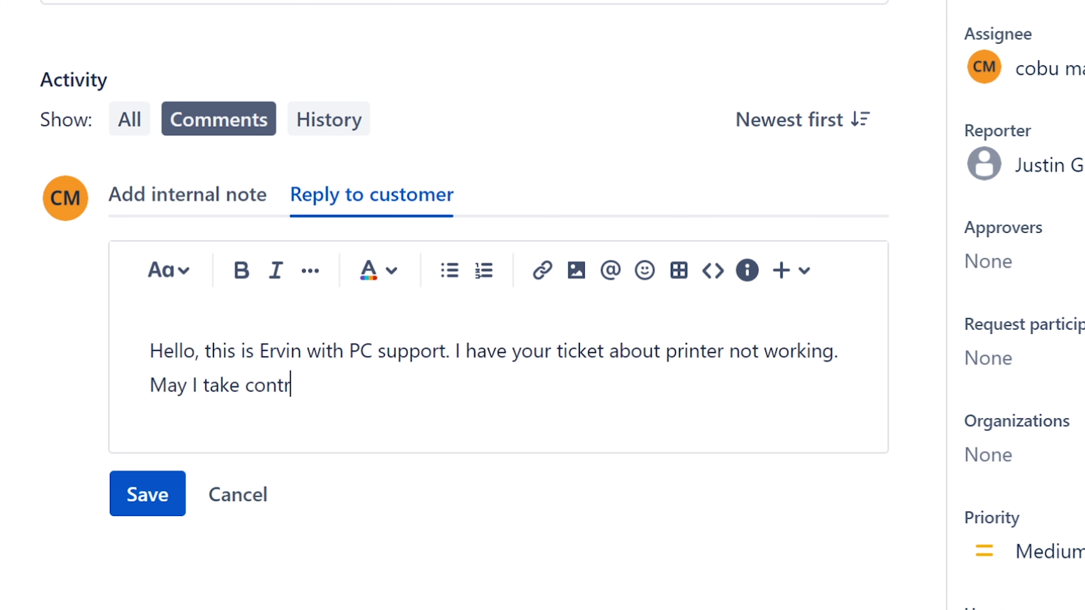
text(ol of your compu)
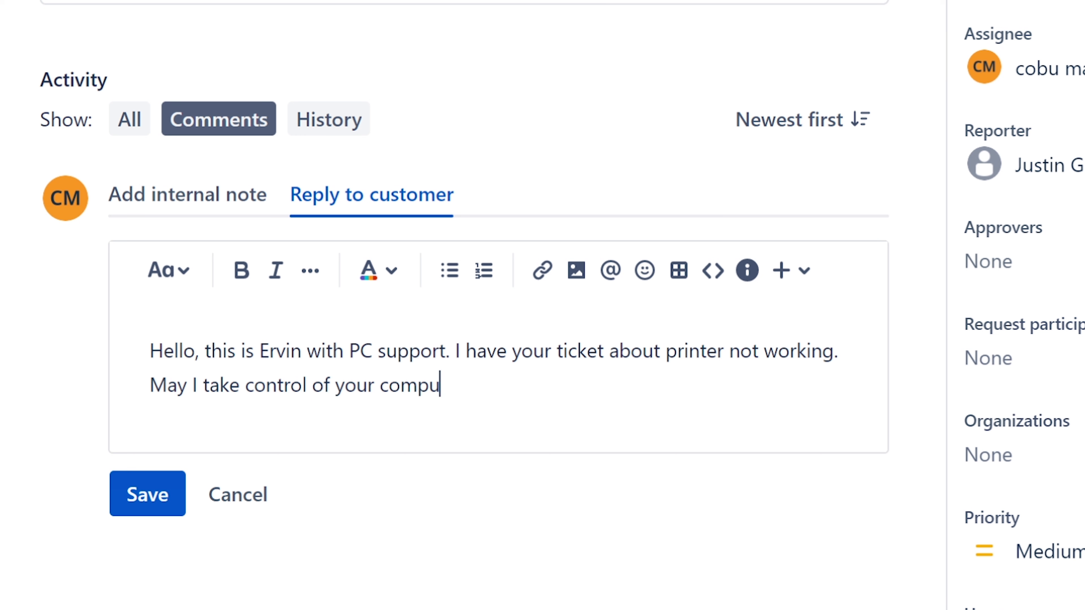
text(ter to have a look.)
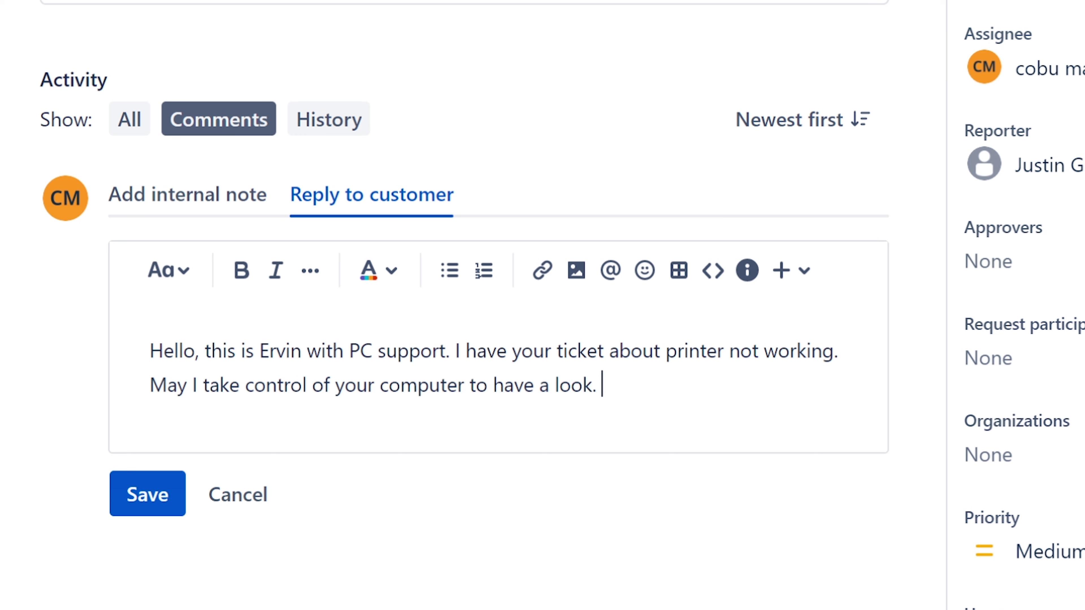
key(BackSpace)
text(?)
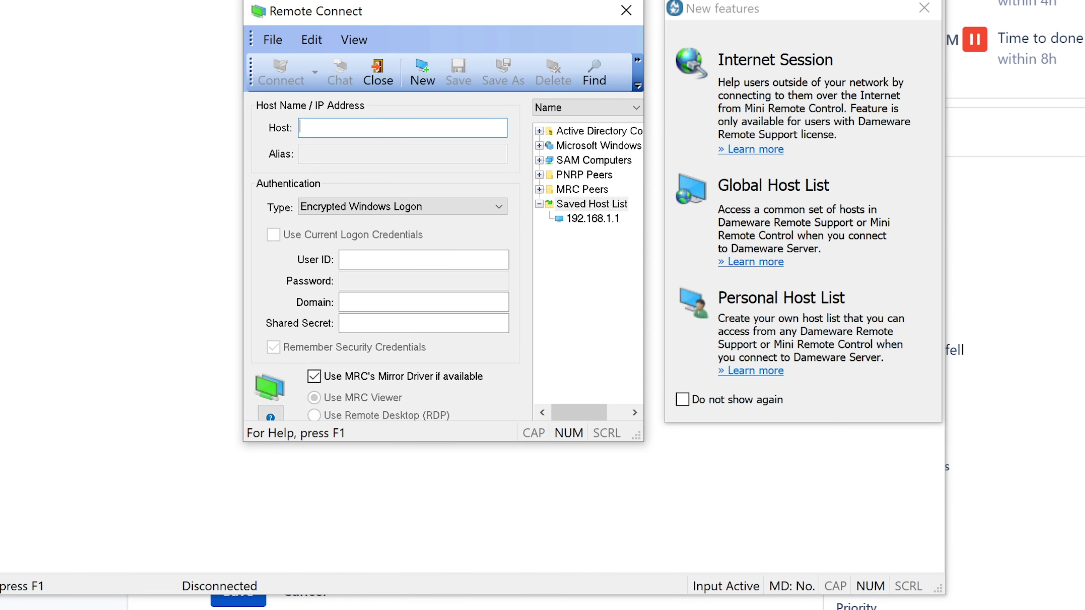
- Close the Dameware remote connection windows and save the reply to the customer on the ticket
click(626, 10)
click(837, 2)
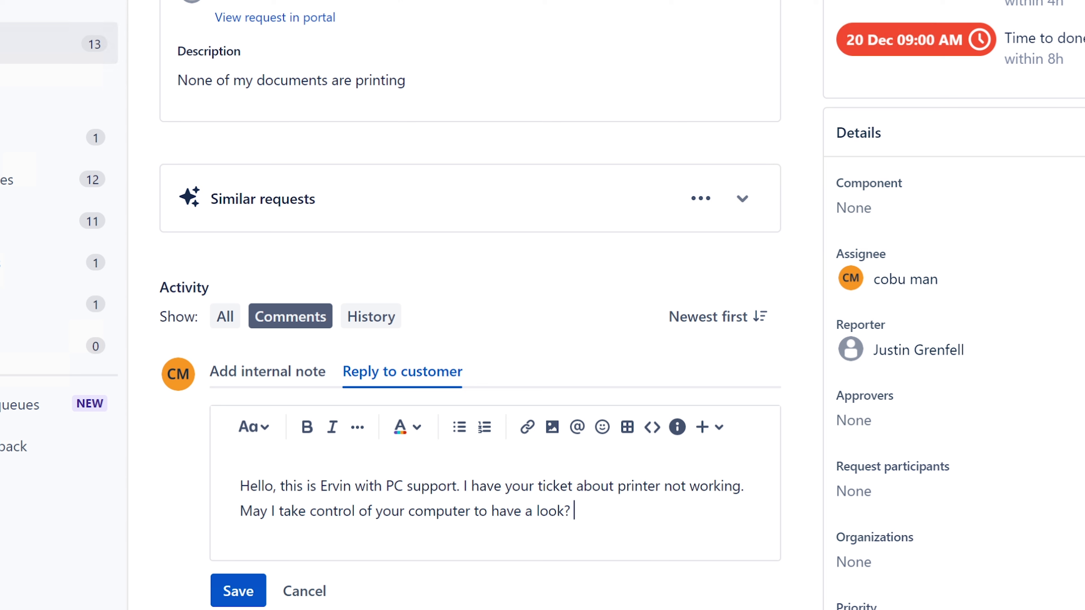
click(238, 592)
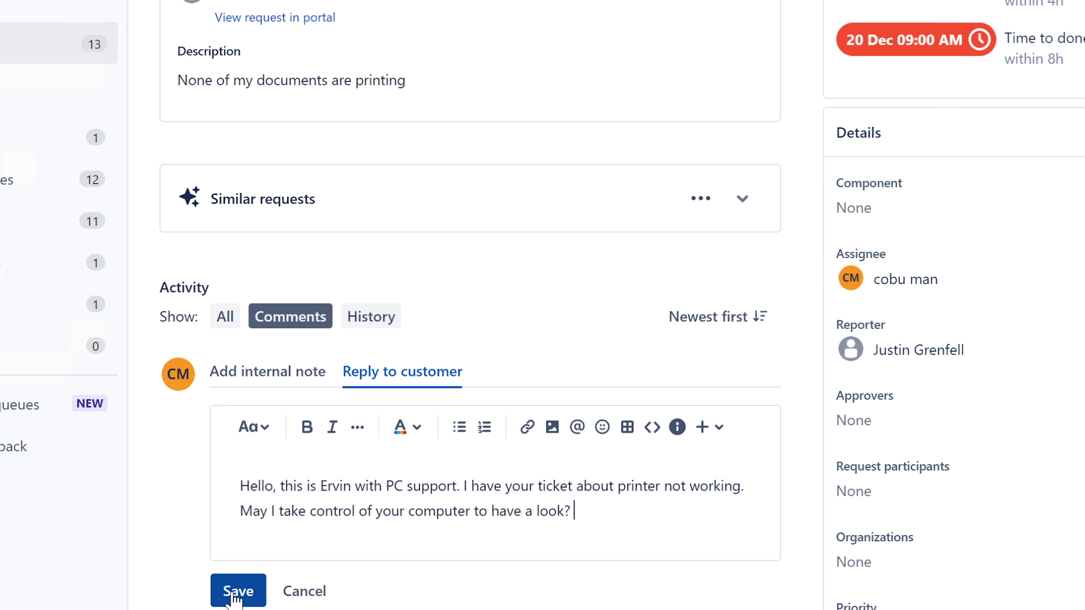
- Start another comment on the ticket and switch it to an internal note
click(410, 382)
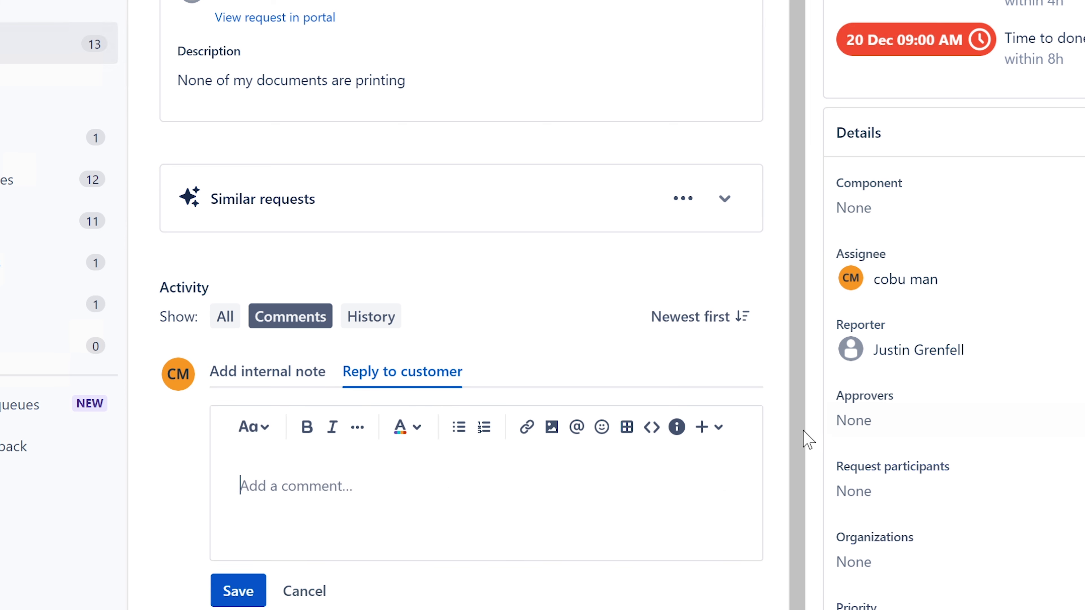
scroll(789, 514, down, 2)
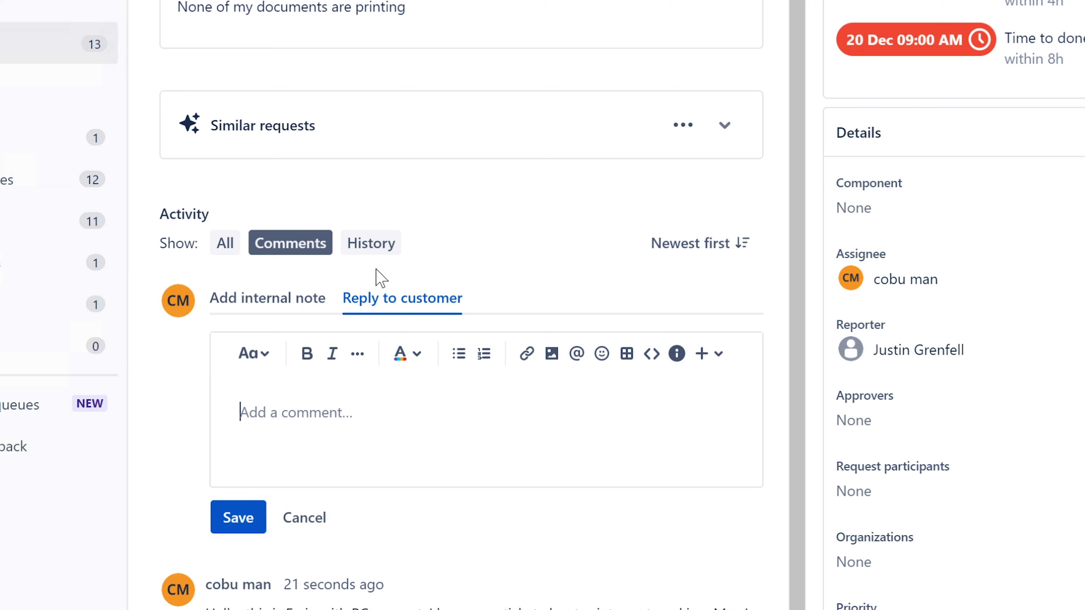
click(296, 308)
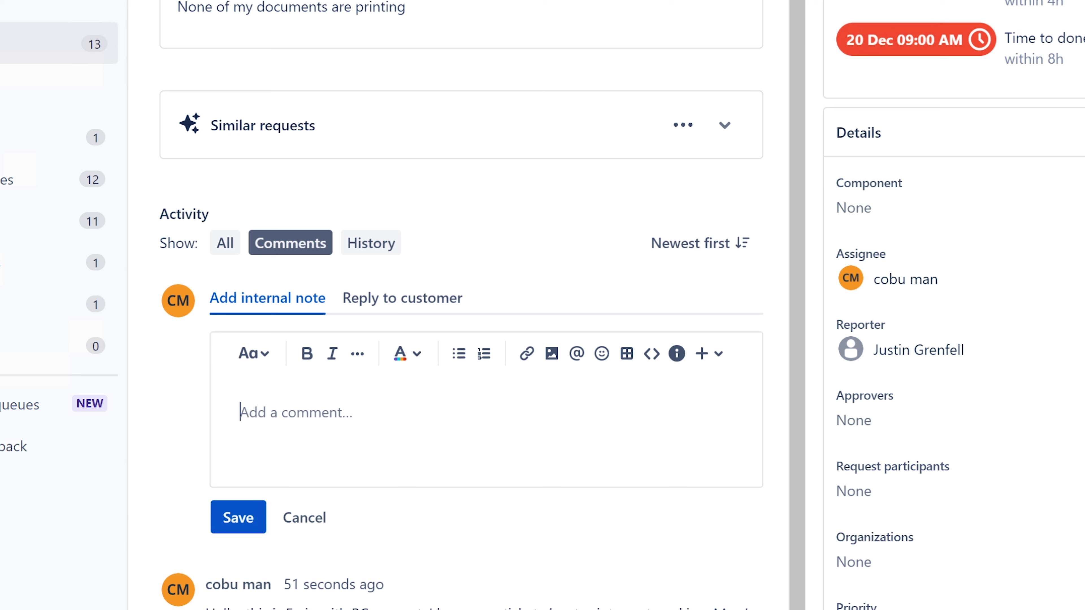
drag(413, 6, 177, 7)
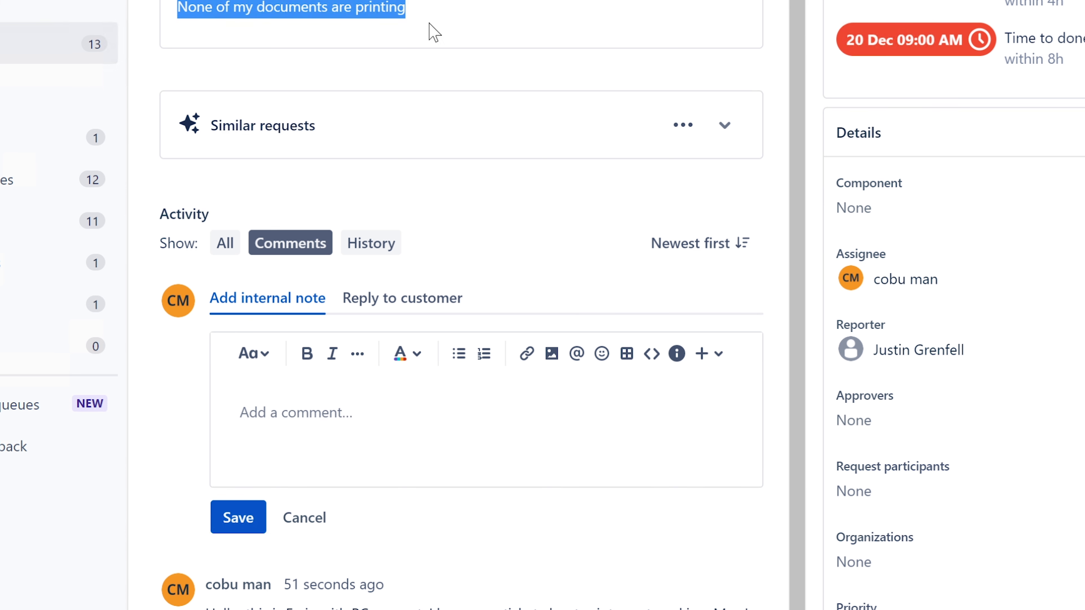
click(371, 424)
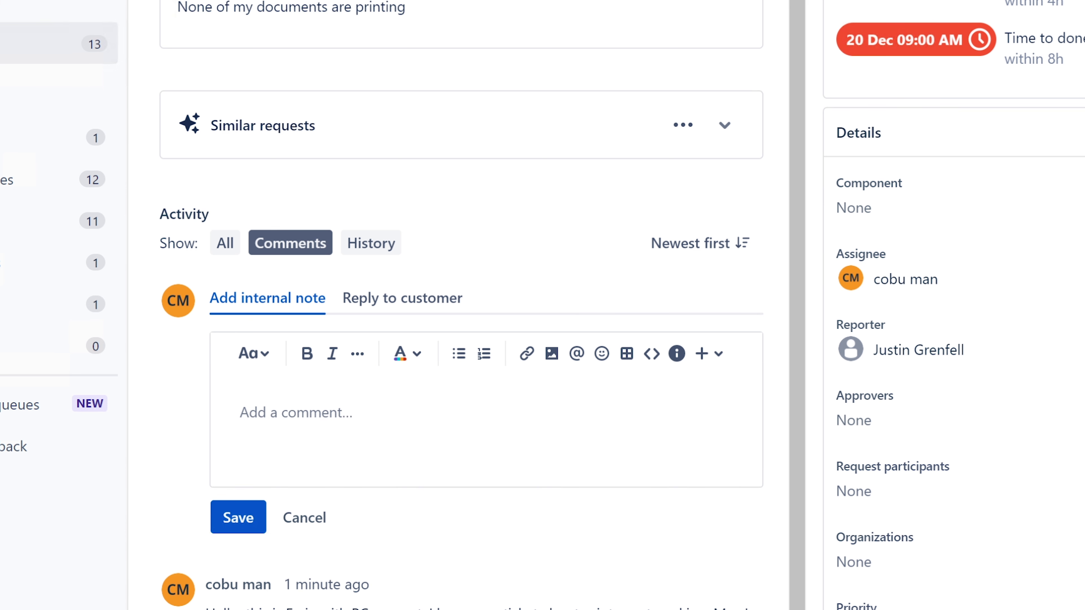
- Open the Windows Services app and bring its list of services into view
key(super)
text(services)
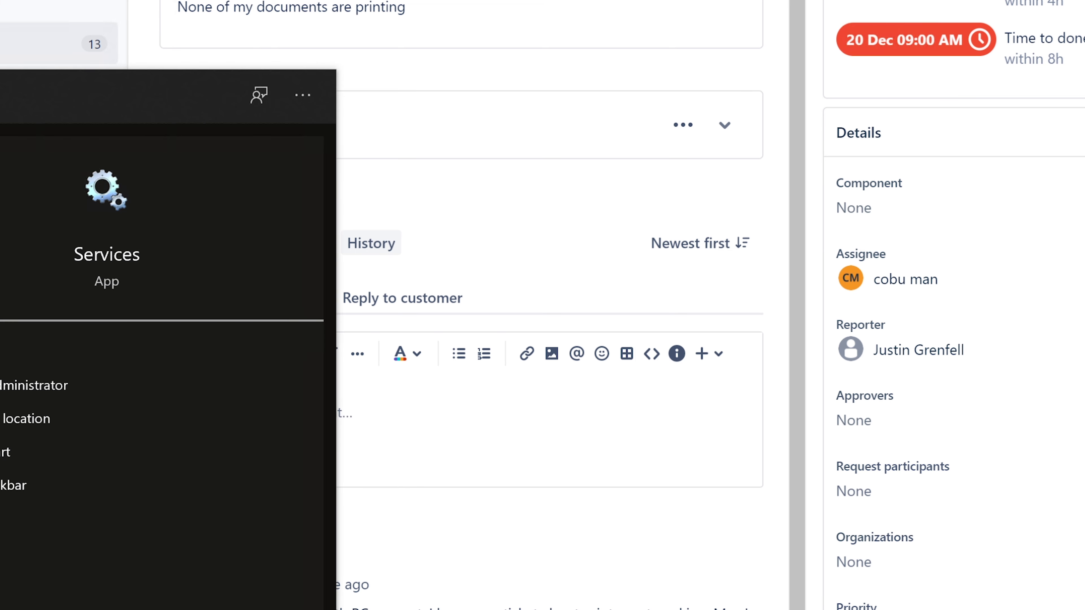
key(Return)
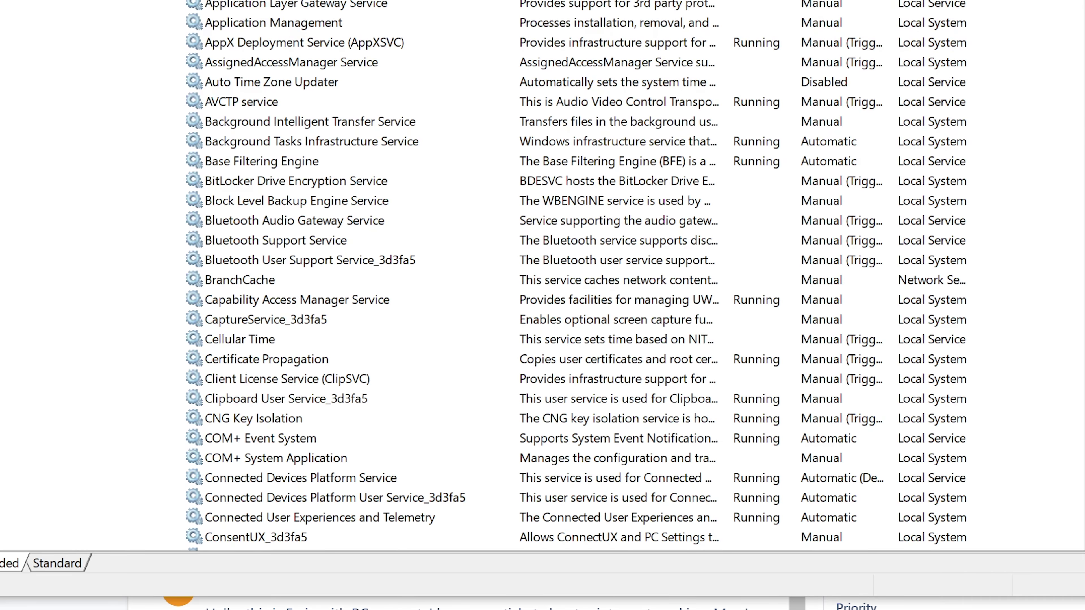
drag(513, 1, 562, 1)
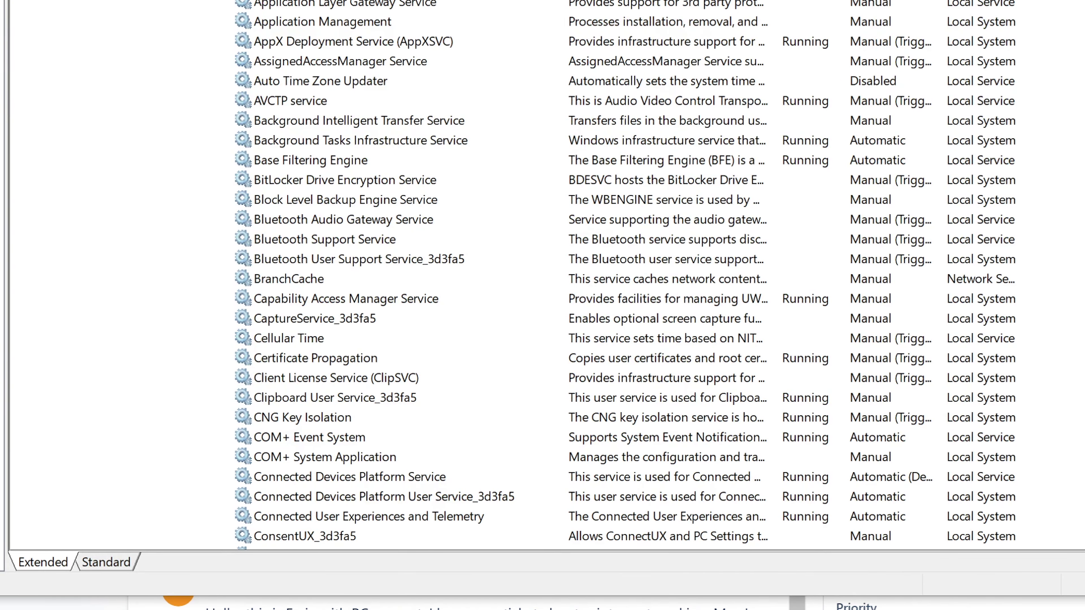
scroll(598, 273, down, 1)
scroll(598, 273, down, 1)
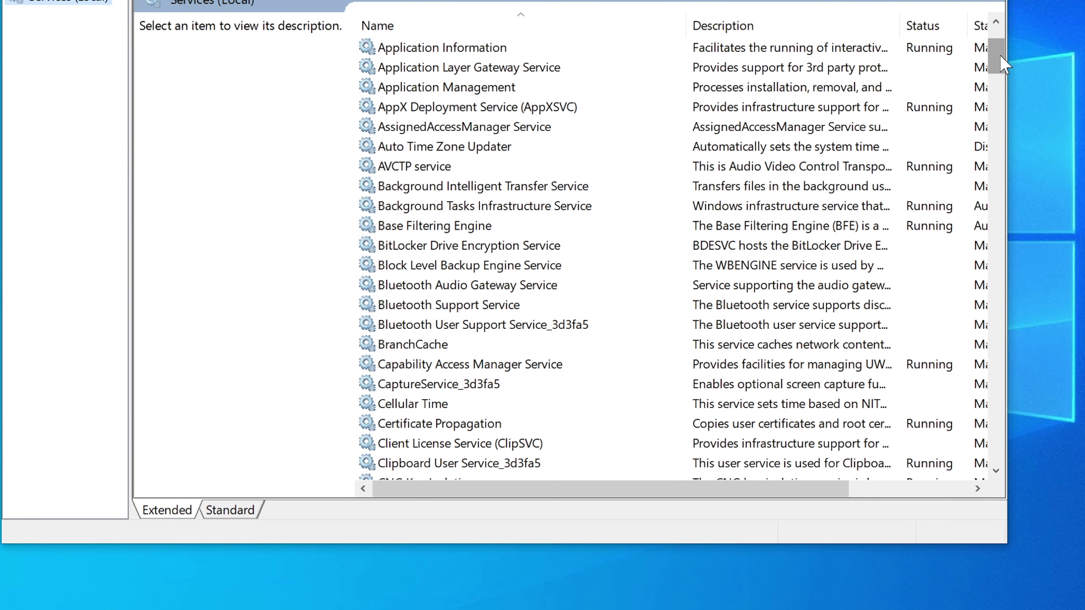
- Locate the Print Spooler service and check which commands are available for it
drag(1004, 64, 984, 145)
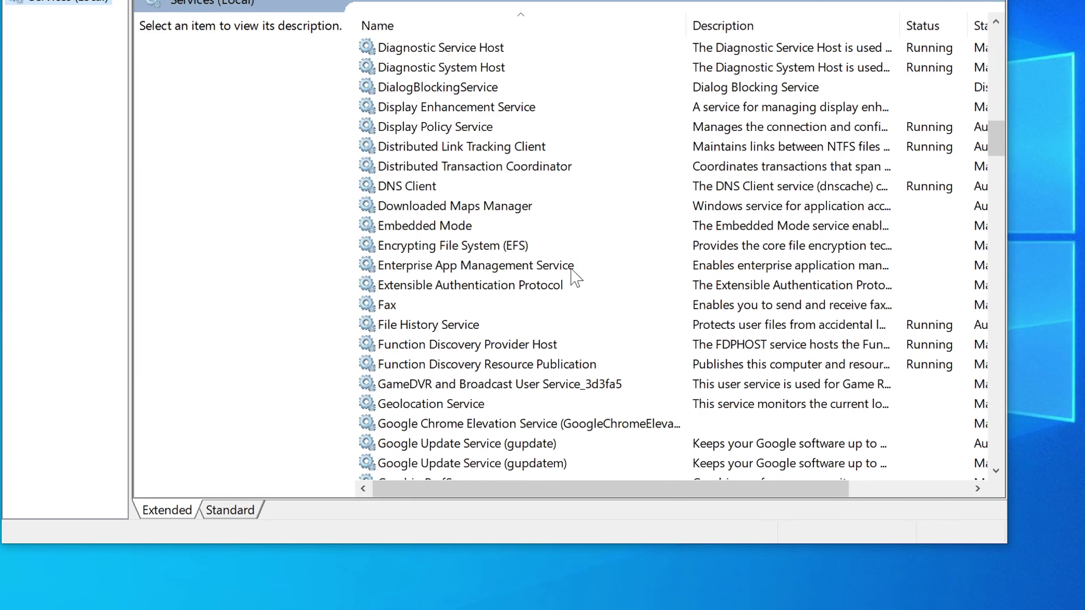
click(506, 285)
key(p)
click(491, 282)
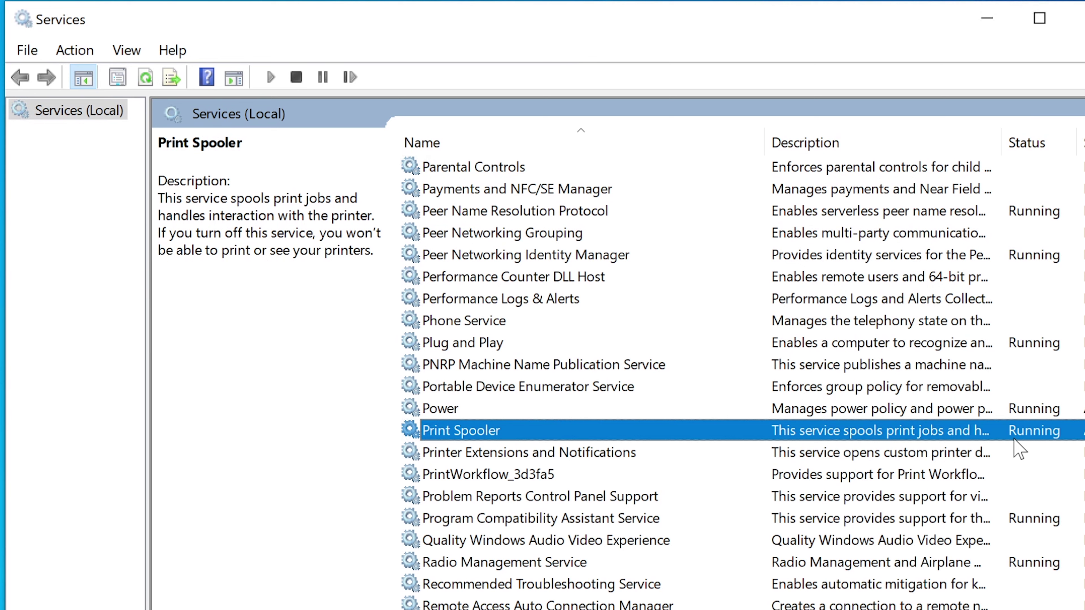
right_click(509, 429)
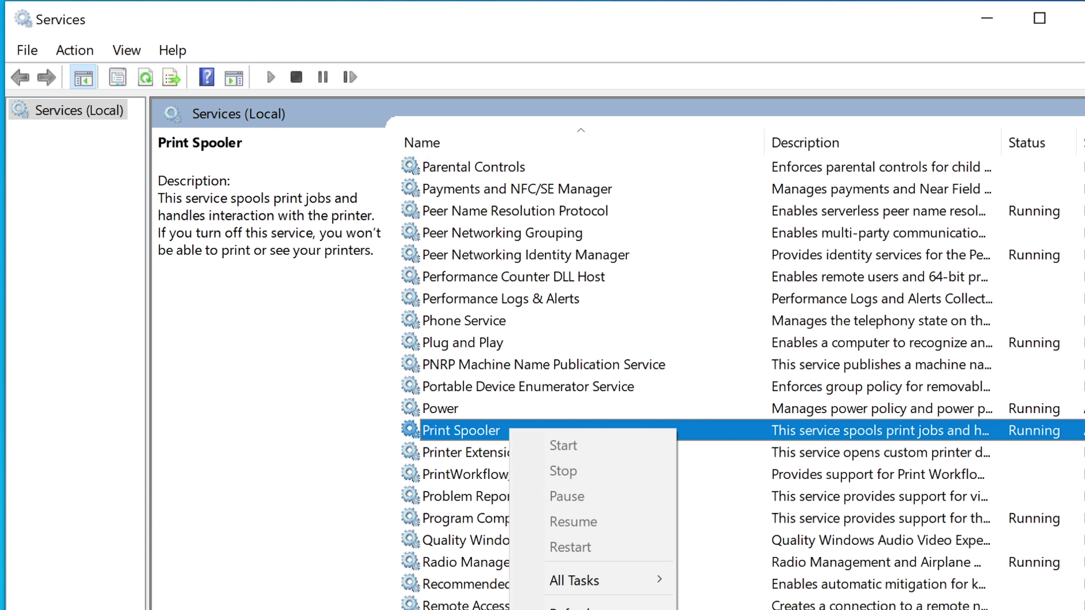
key(Escape)
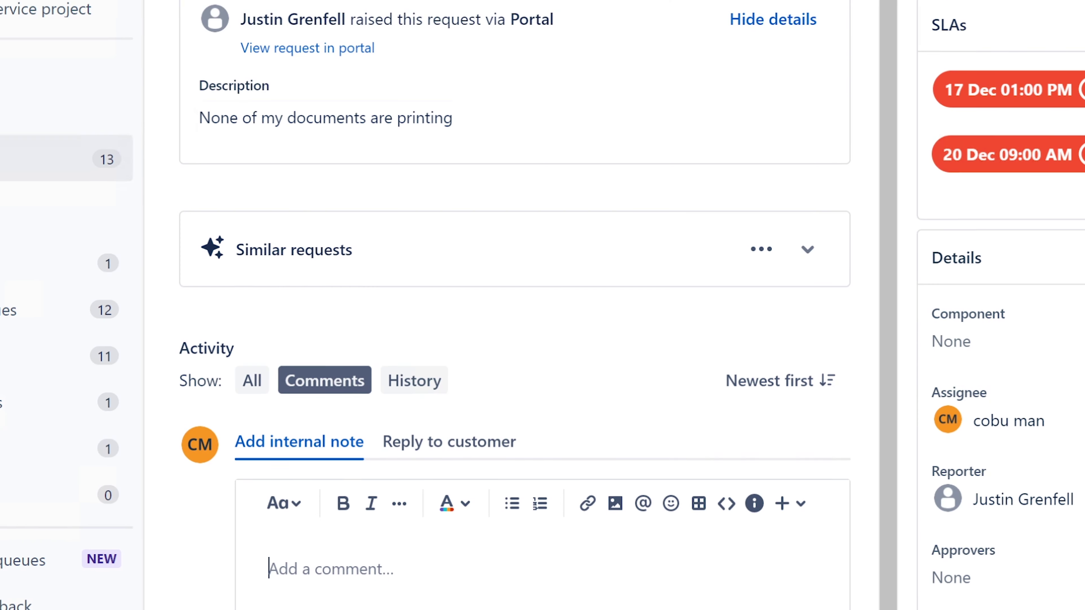
- Write "Resolved issue by installing printer driver." in the ticket's internal note, signed with the technician's first name
click(540, 569)
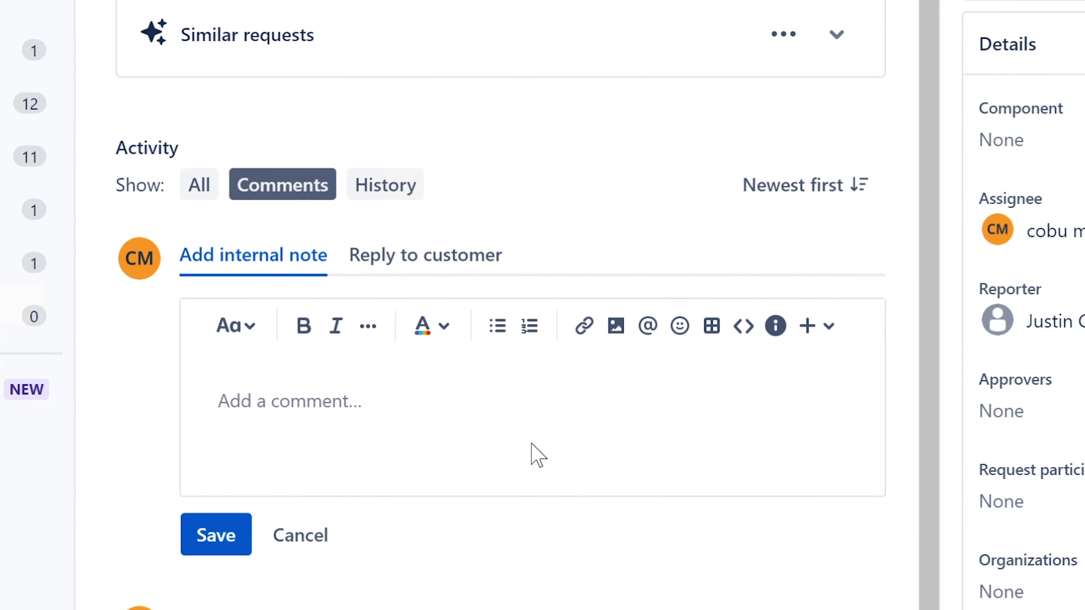
text(Res)
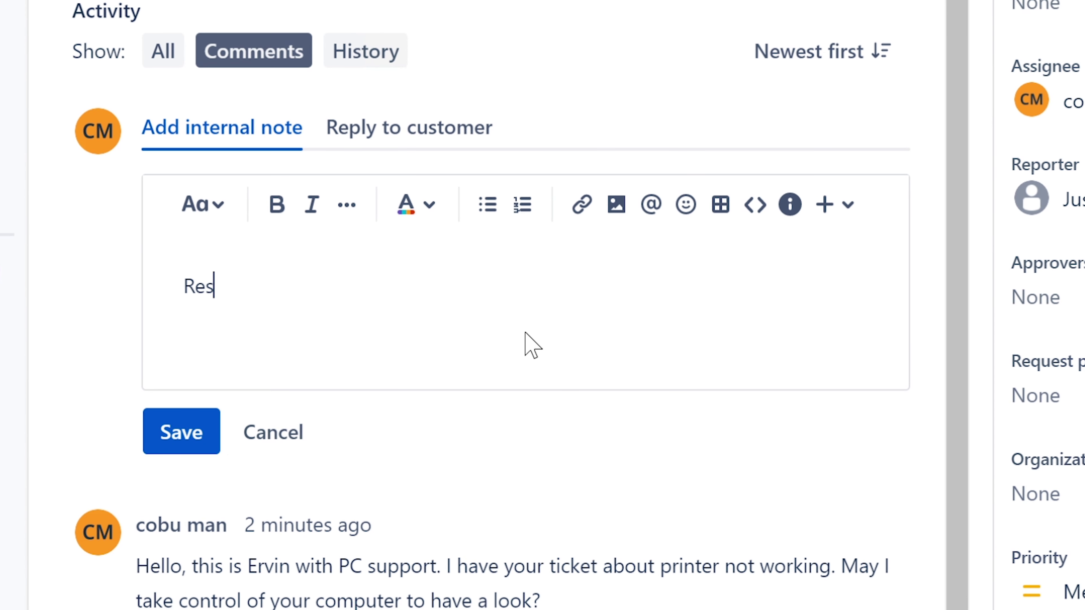
text(olved issue)
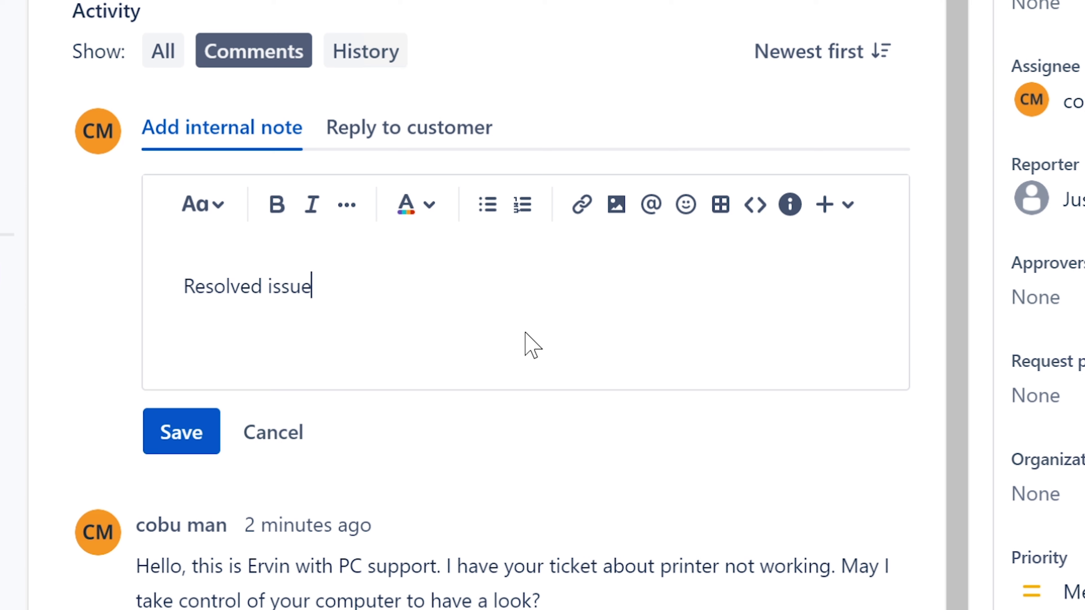
text(by installing prin)
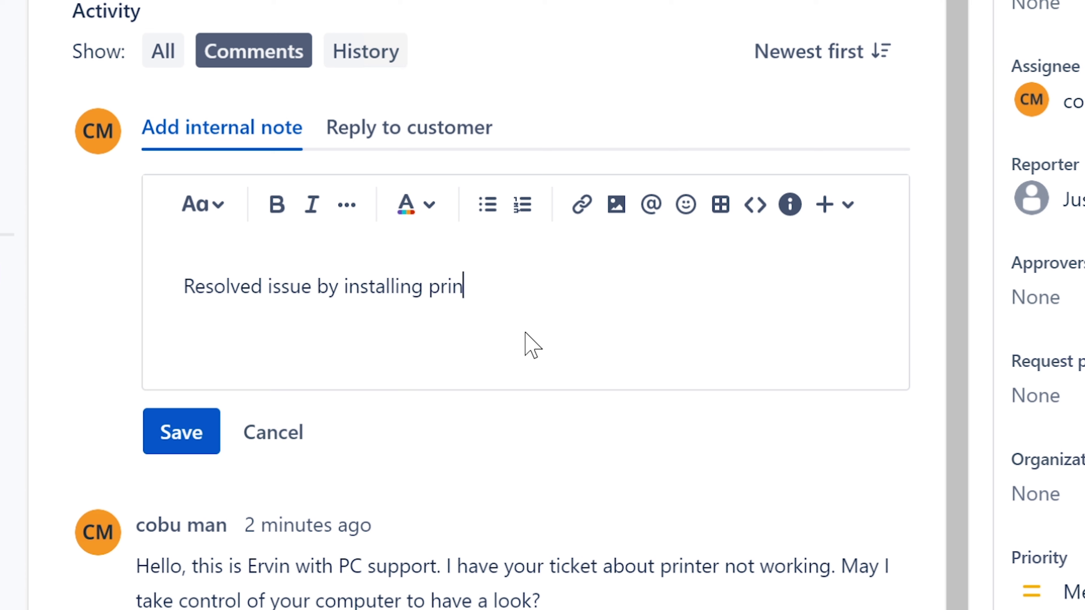
text(ter driver)
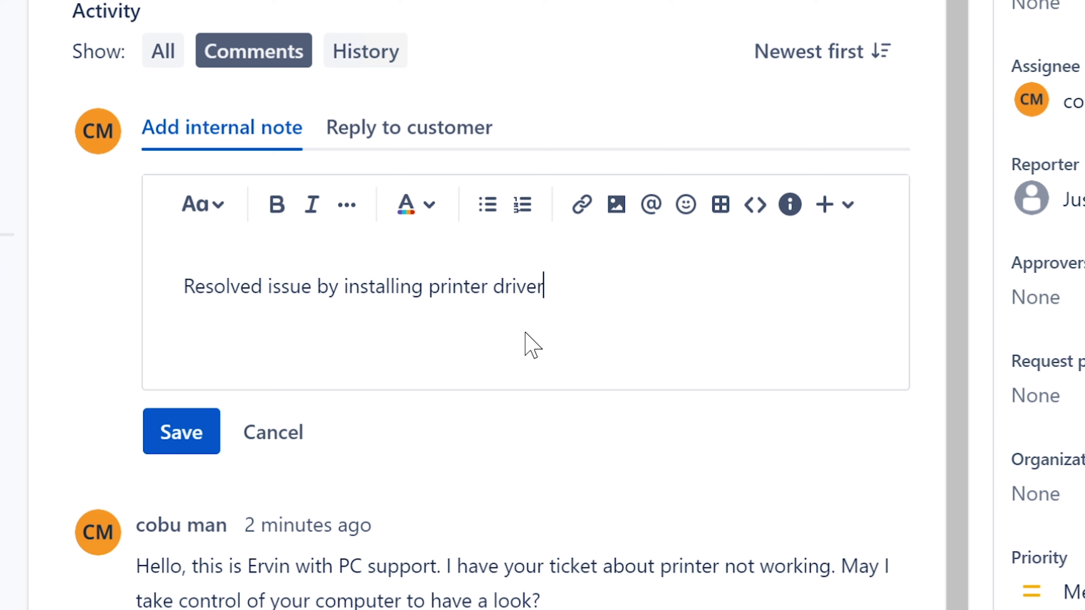
text(. Ervin)
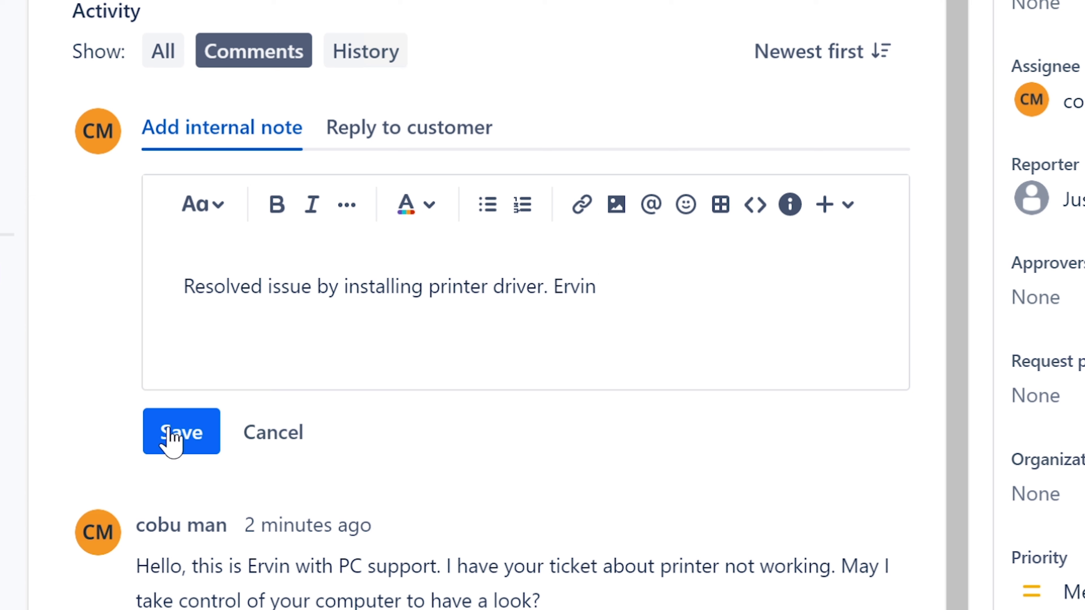
- Save the internal note on the "Nothing is printing" ticket and set the ticket's status to Completed
click(171, 438)
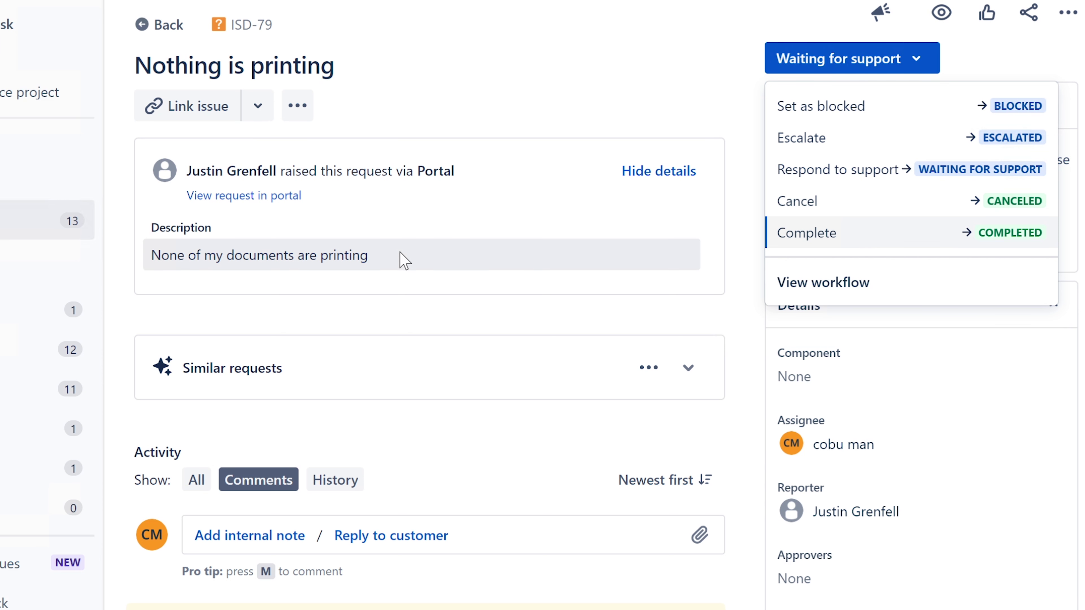
click(828, 235)
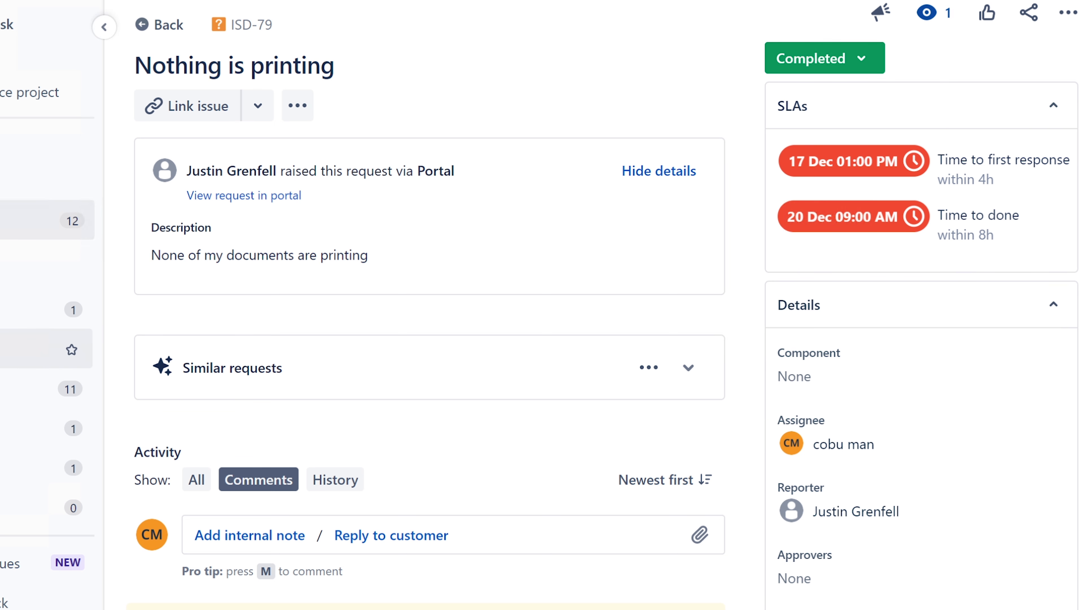
- Open the "Trouble code" ticket from the Unassigned issues queue and assign it to the technician's own account
click(43, 349)
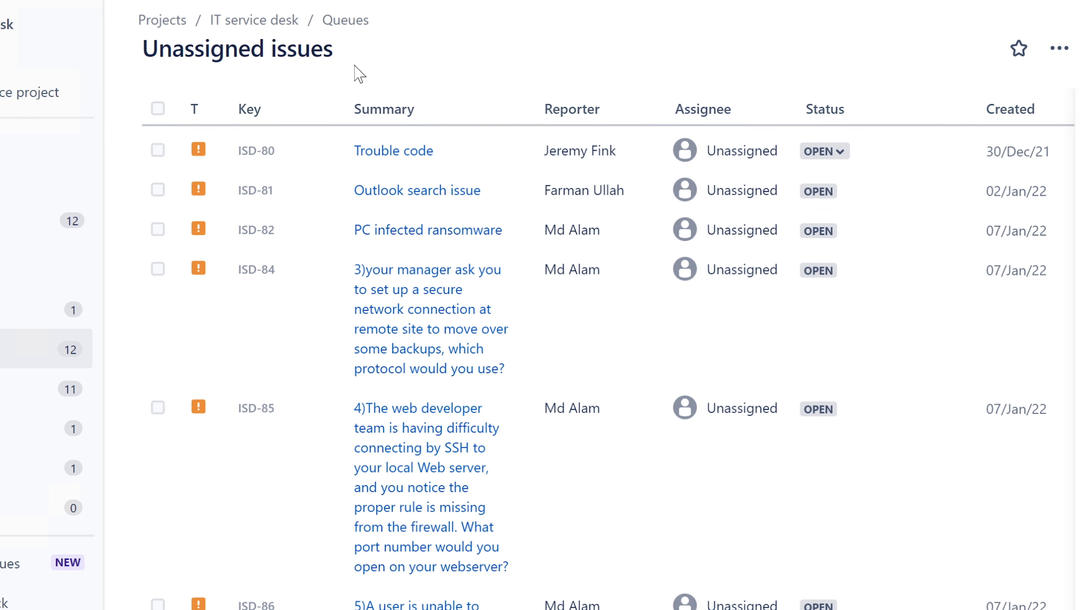
click(389, 154)
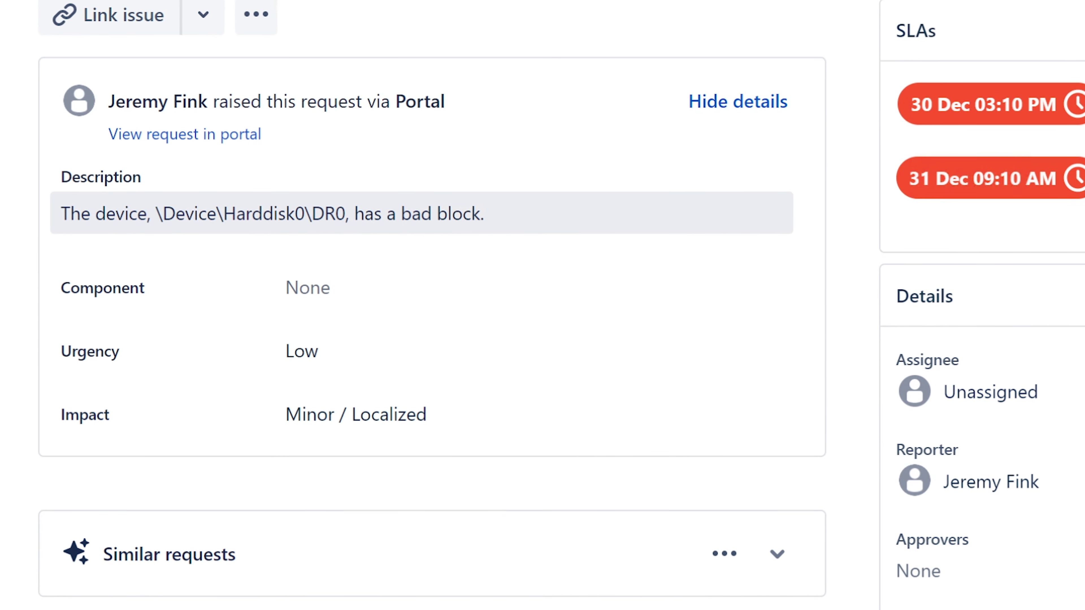
drag(62, 215, 297, 203)
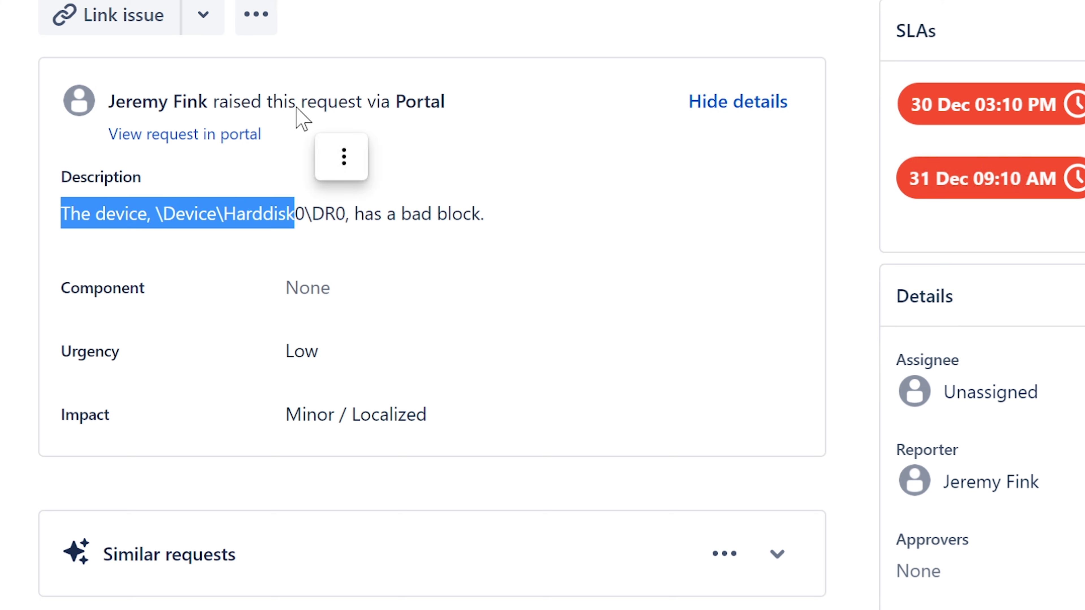
click(343, 157)
click(150, 339)
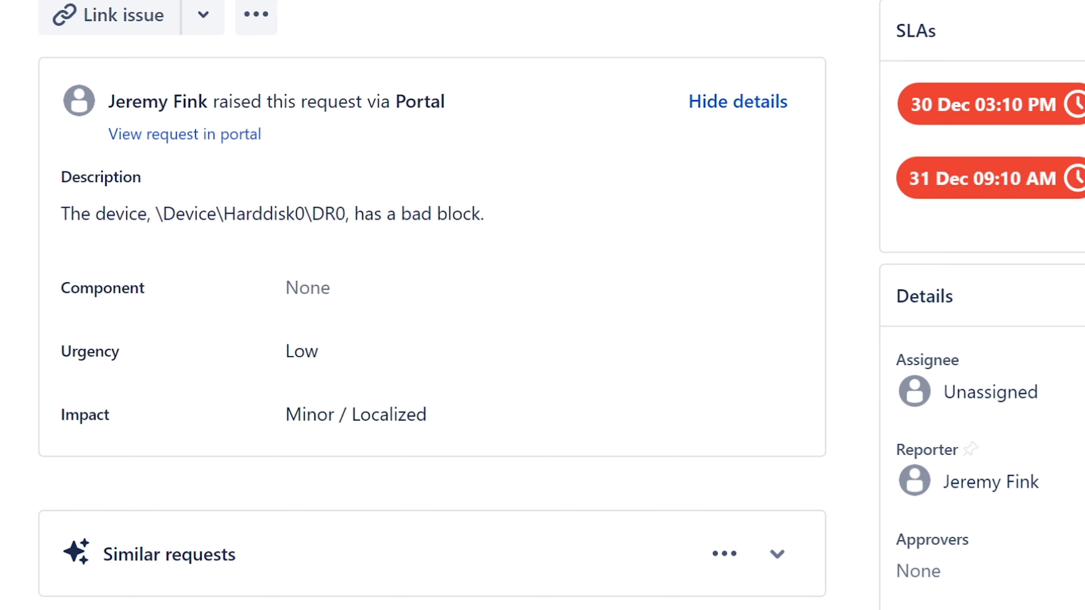
click(1075, 392)
click(1005, 472)
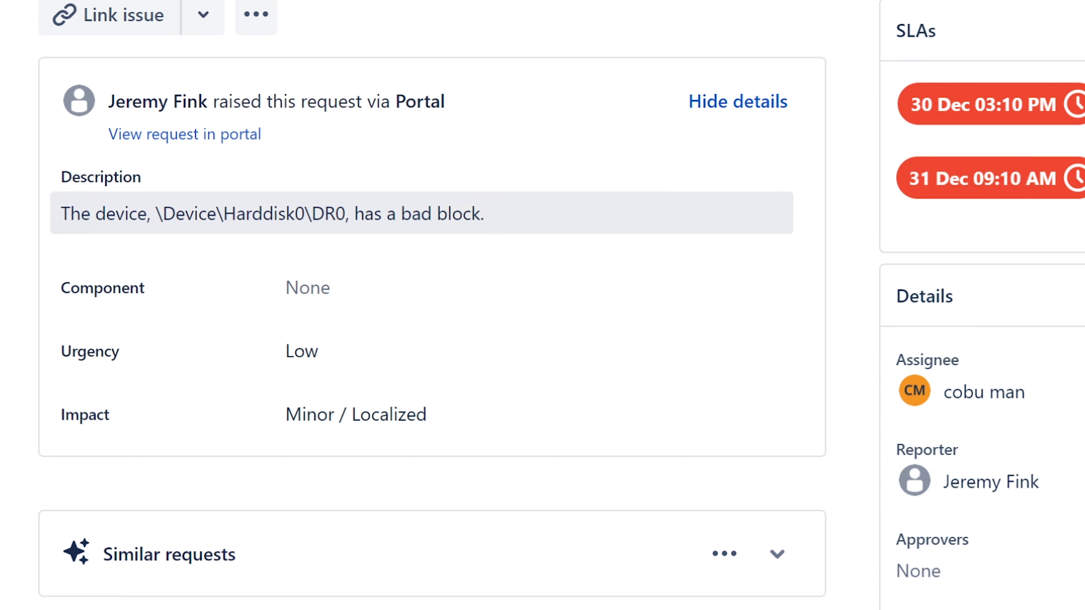
- Examine the disk error message in the ticket's description
drag(324, 213, 498, 213)
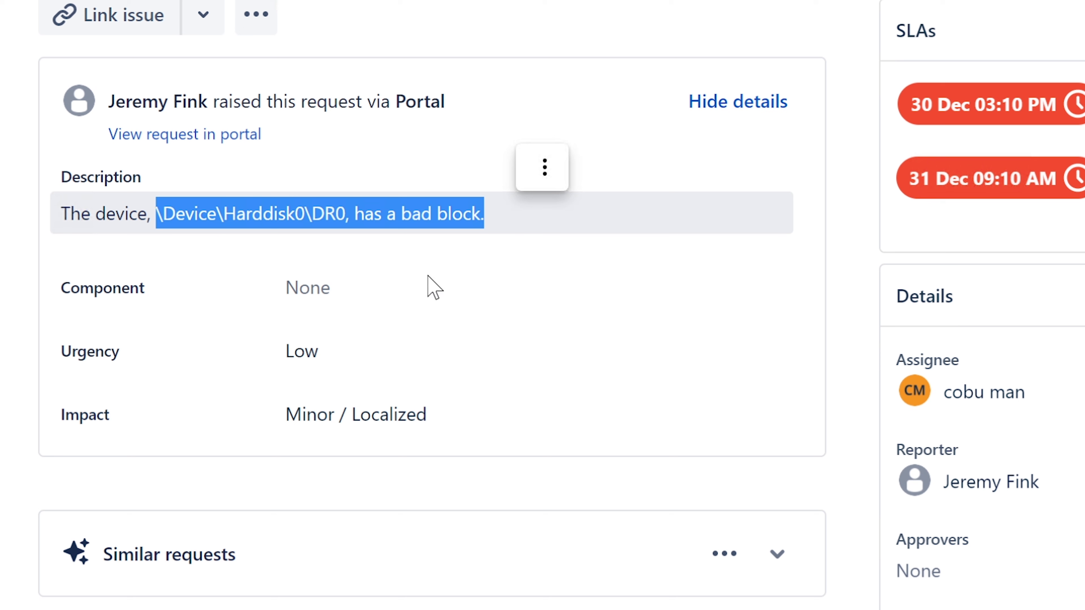
click(466, 208)
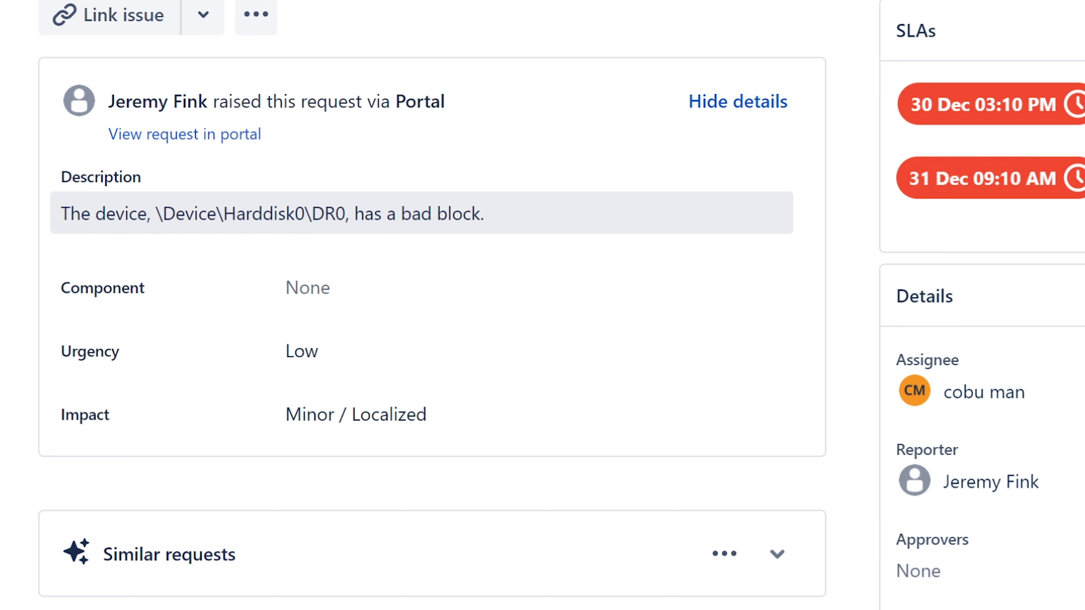
drag(156, 214, 489, 219)
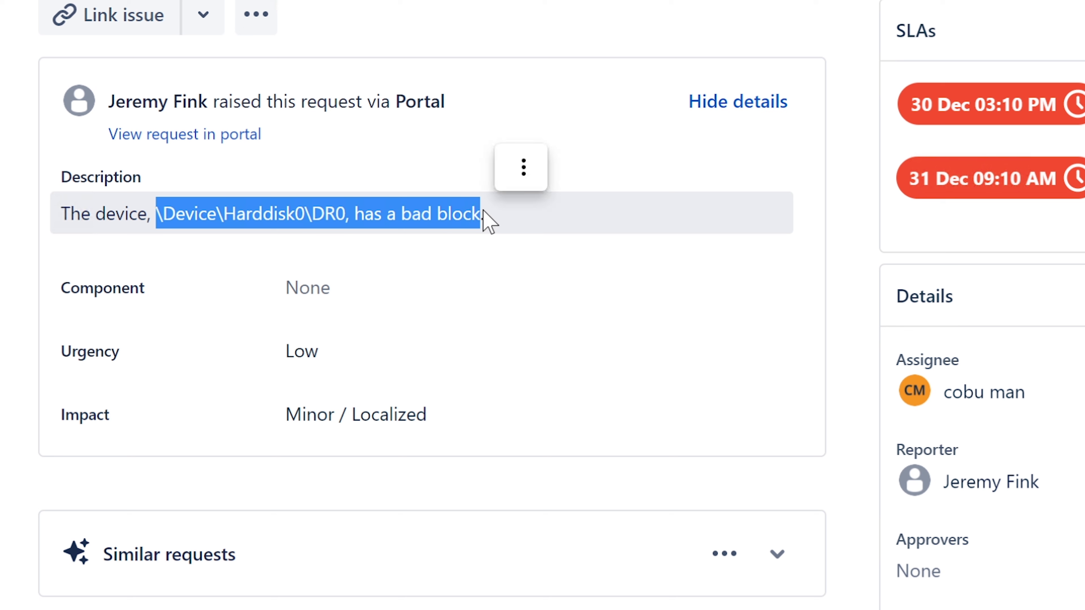
click(489, 219)
drag(401, 214, 487, 220)
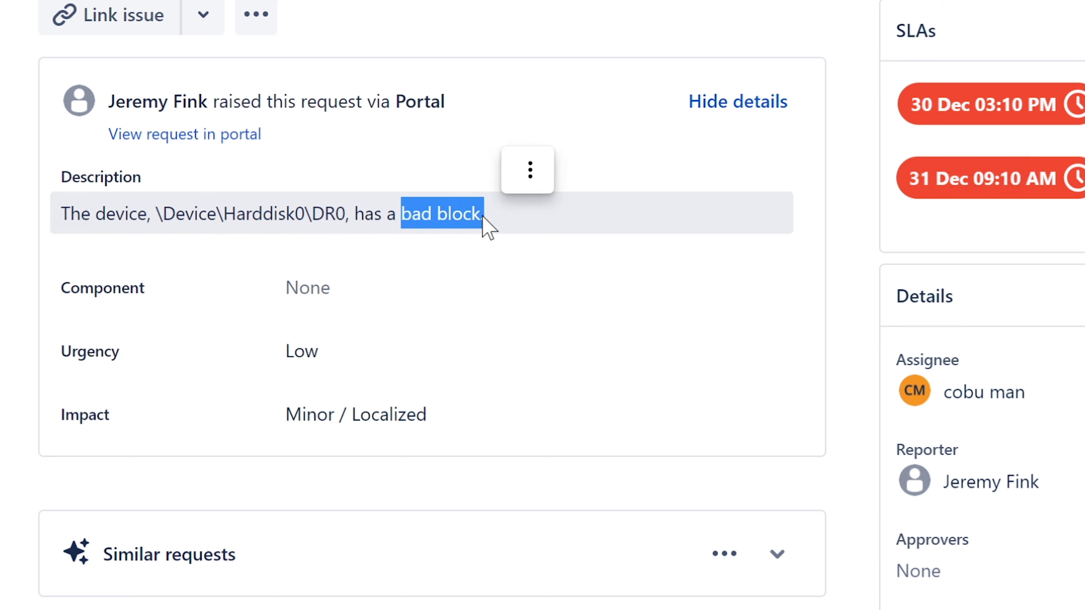
click(499, 218)
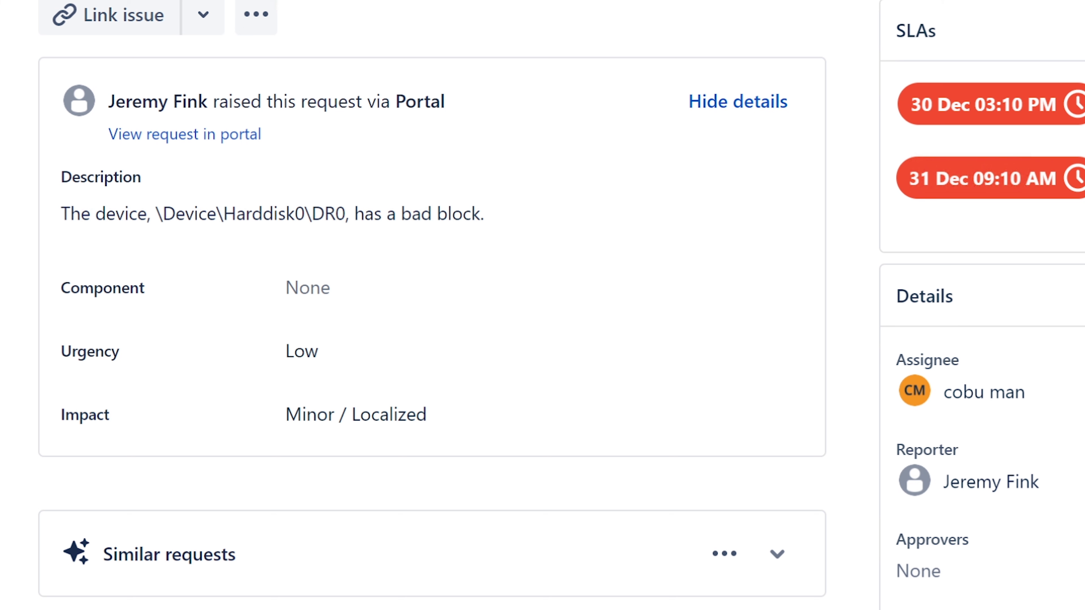
- Check the customer's comment in the ticket's activity for the operating system and computer model
scroll(983, 299, down, 5)
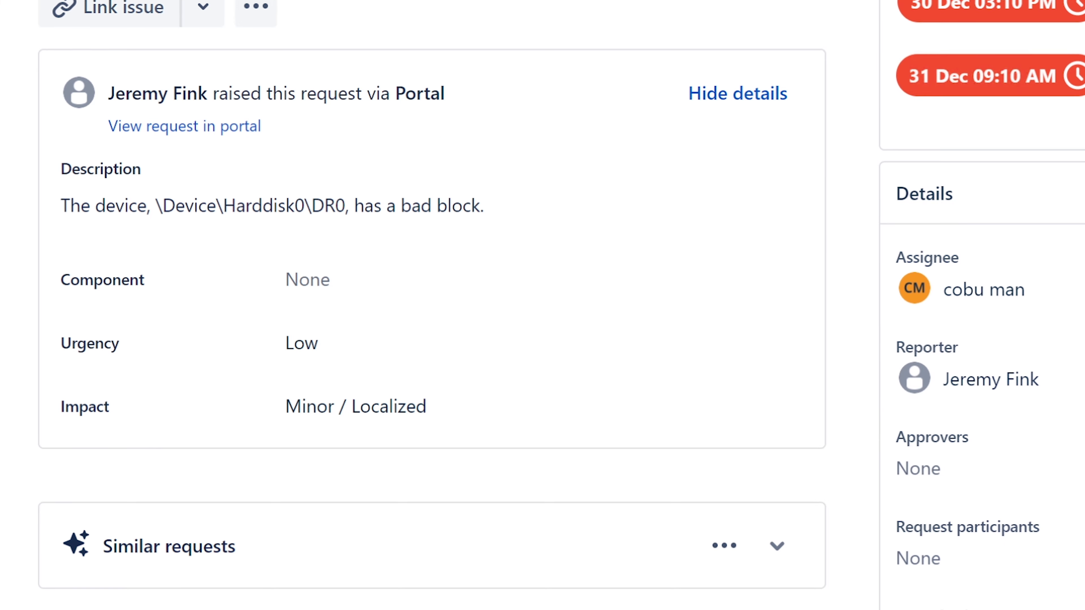
scroll(428, 299, down, 5)
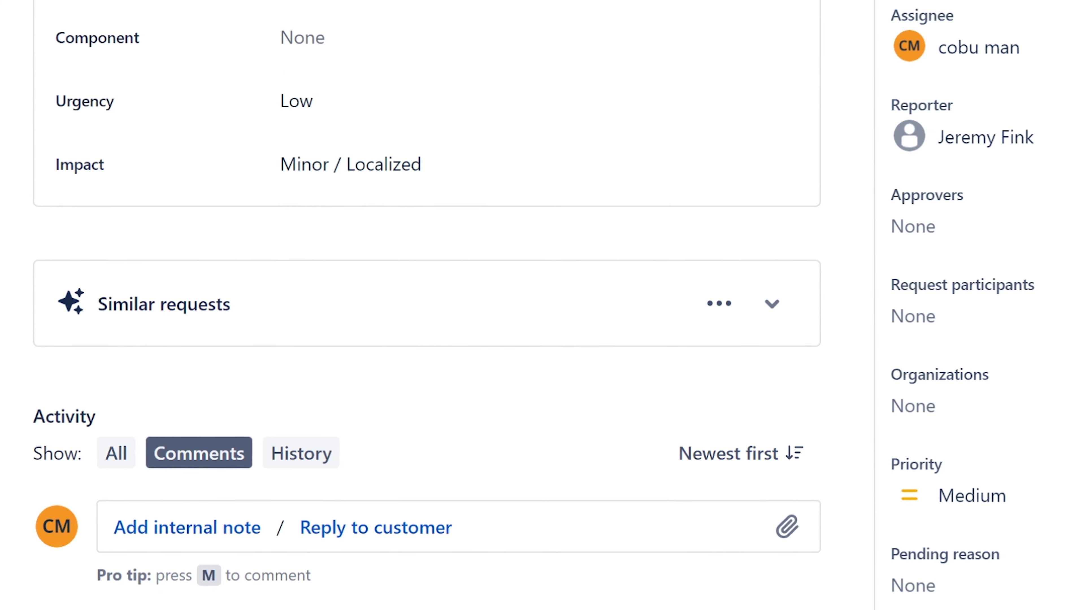
scroll(376, 564, down, 3)
drag(353, 500, 87, 499)
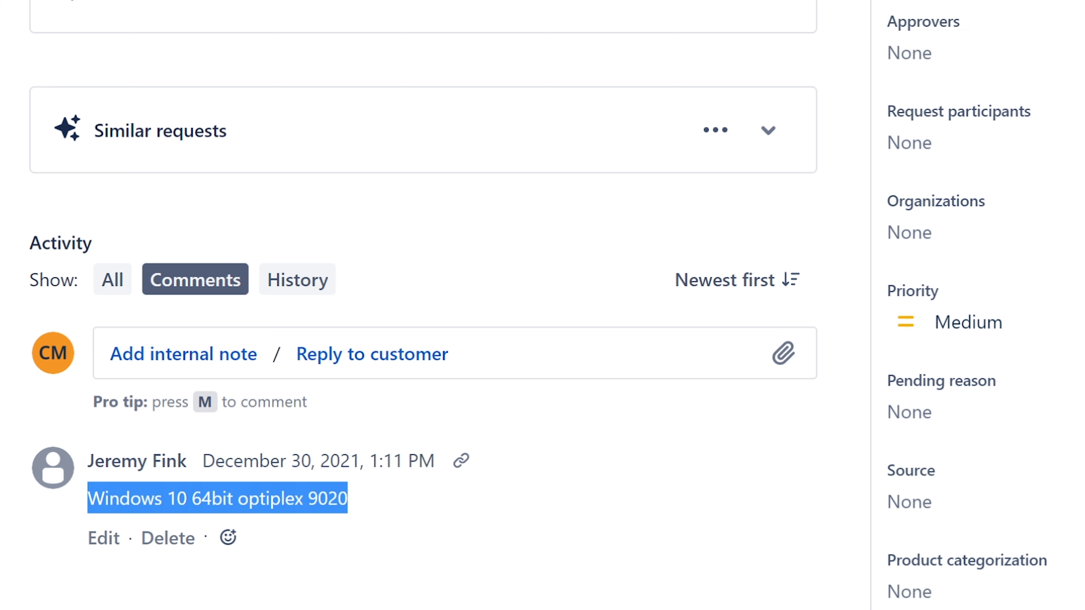
drag(87, 499, 354, 498)
key(Escape)
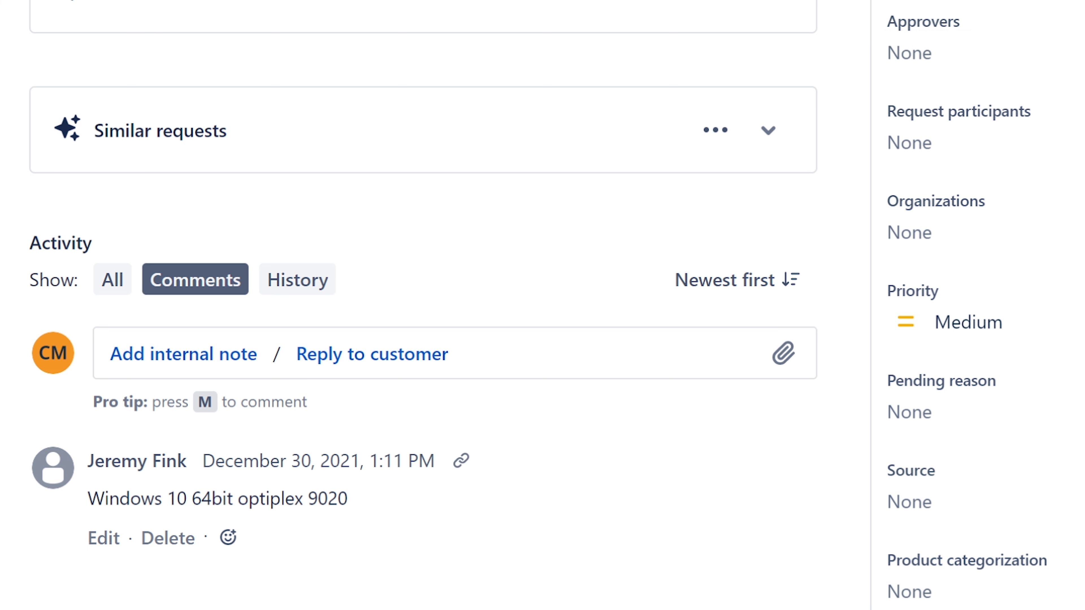
drag(239, 498, 302, 499)
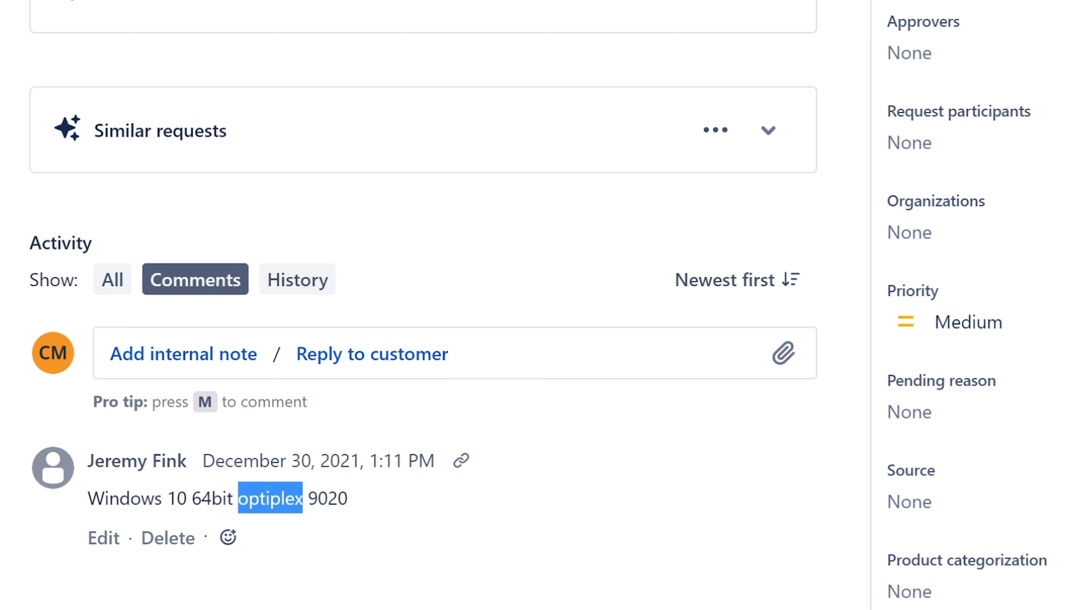
key(Escape)
drag(349, 499, 242, 499)
click(262, 506)
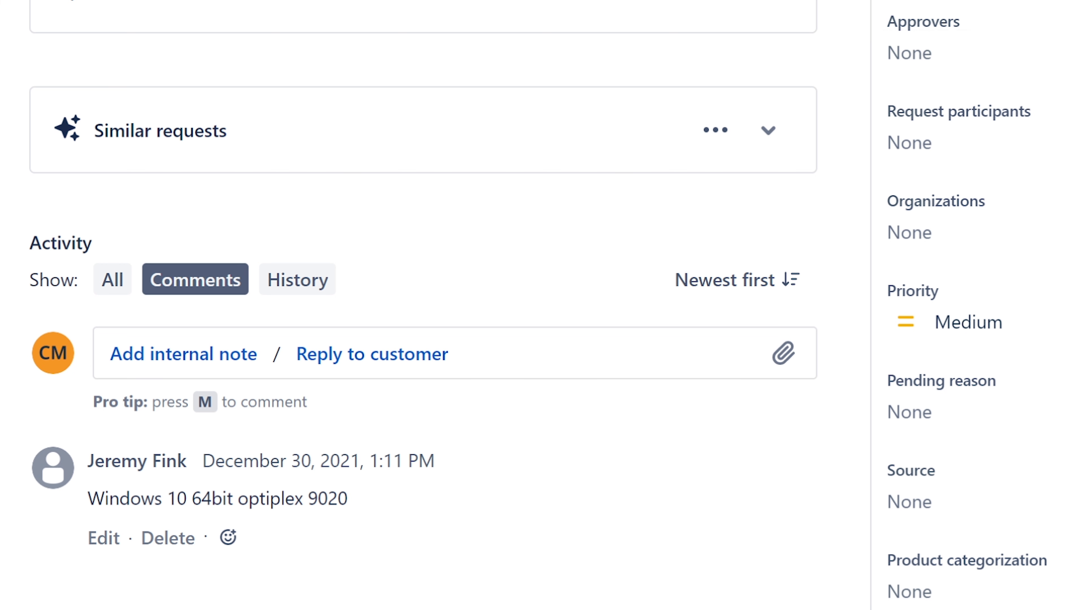
- Search the web for "\Device\Harddisk0\DR0, has a bad block" from the ticket's description and look through the results
scroll(538, 305, up, 4)
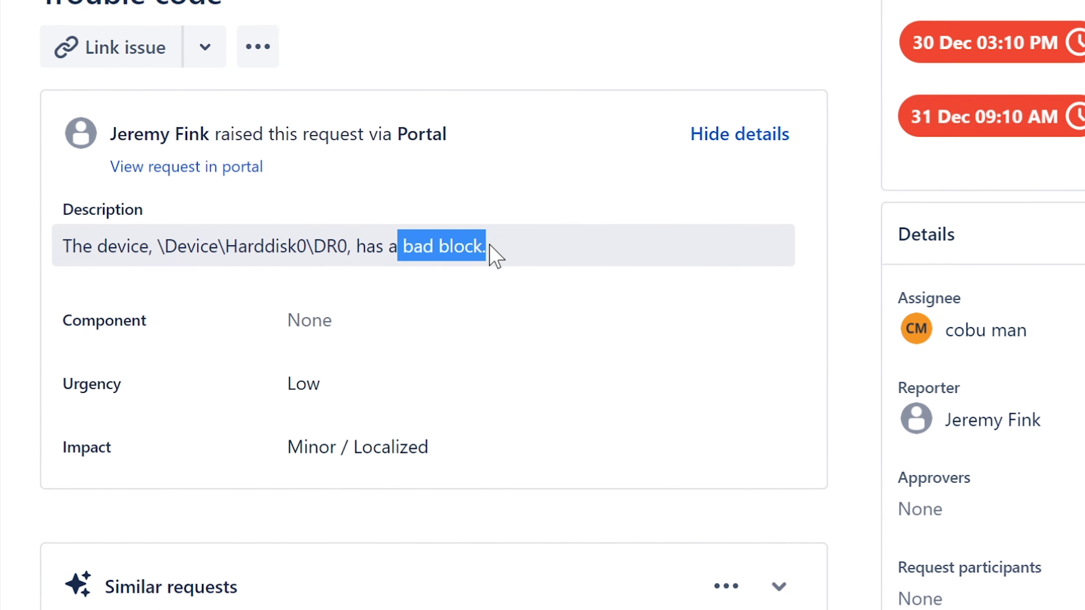
click(487, 143)
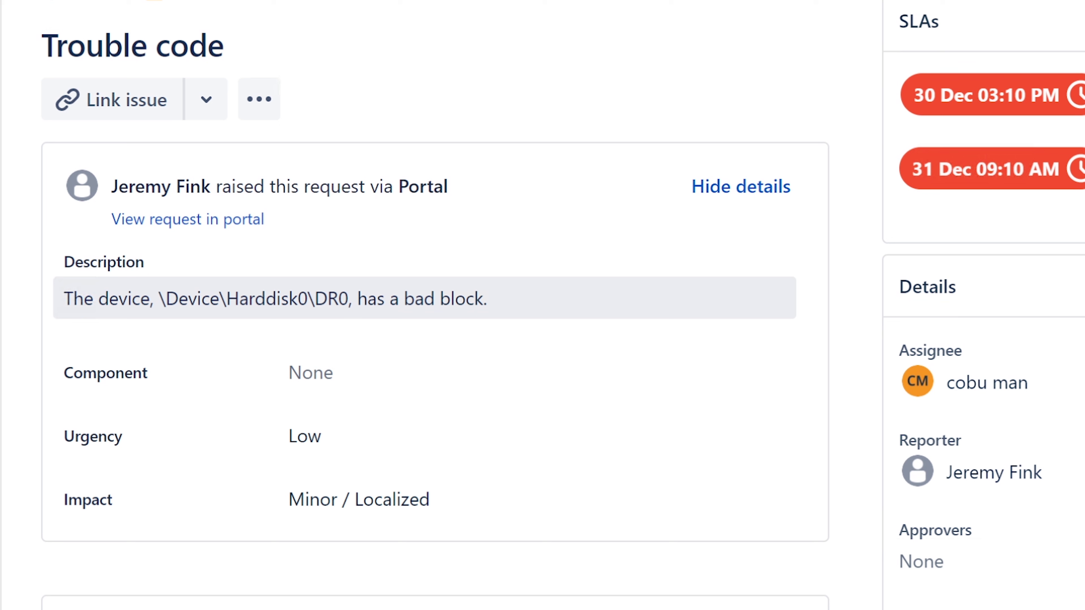
drag(159, 299, 484, 298)
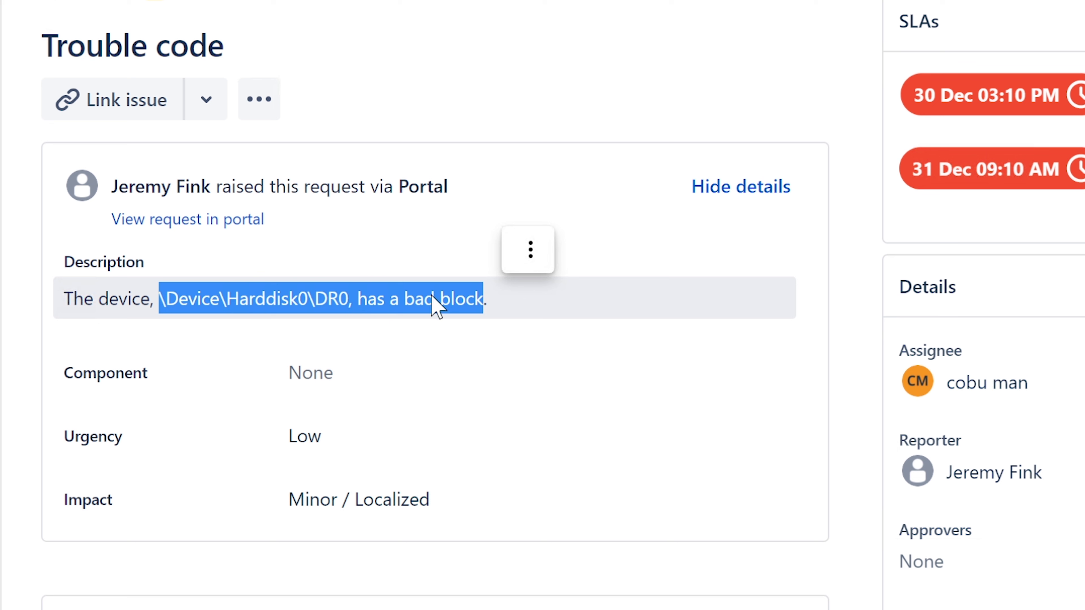
right_click(400, 305)
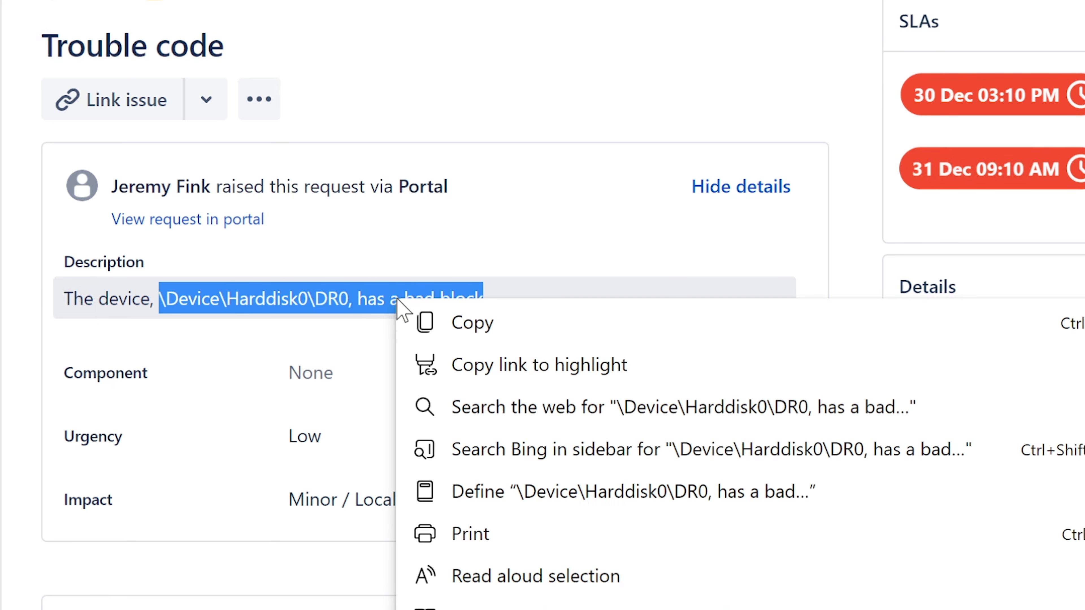
click(461, 314)
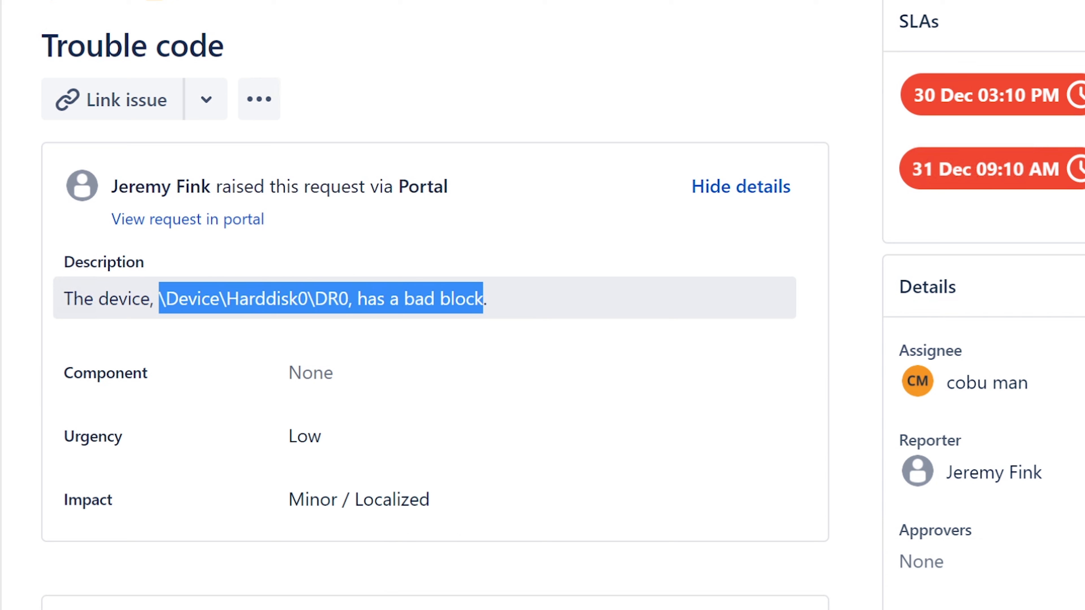
right_click(396, 294)
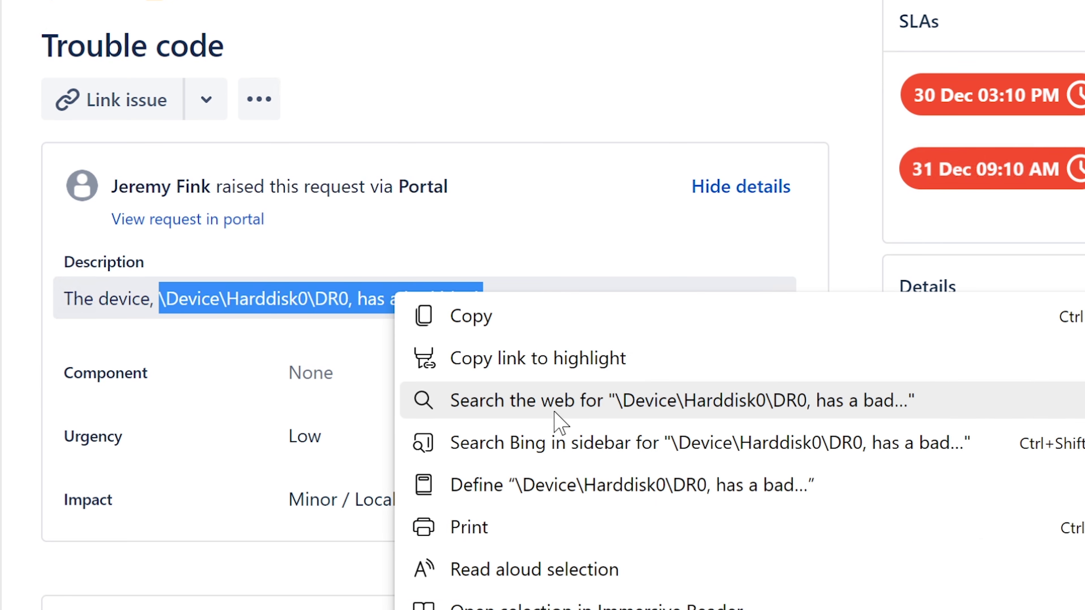
click(574, 410)
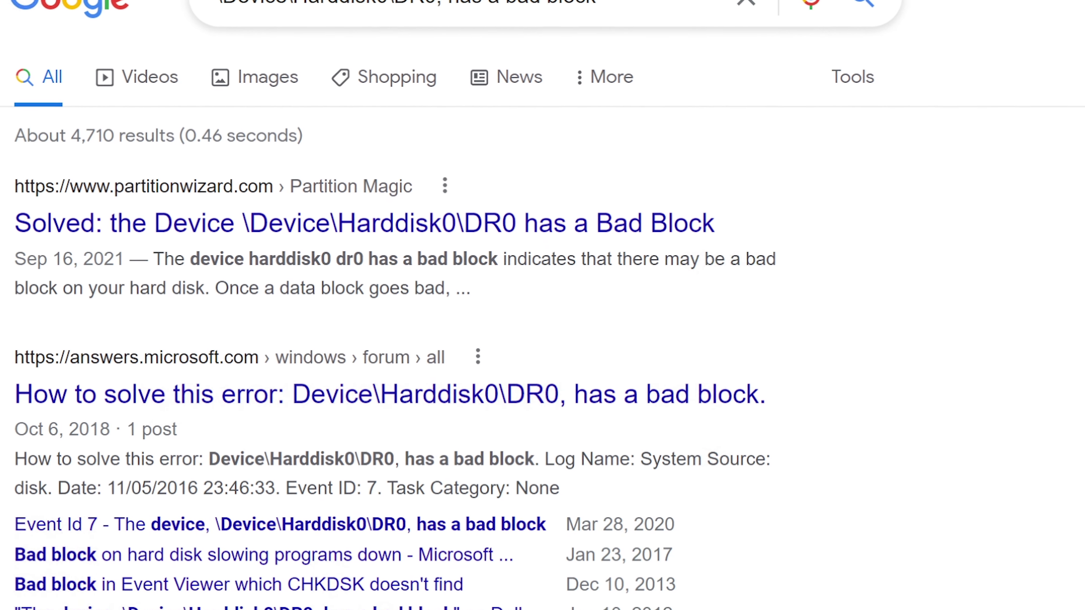
scroll(542, 299, down, 3)
scroll(542, 305, down, 2)
scroll(543, 305, up, 4)
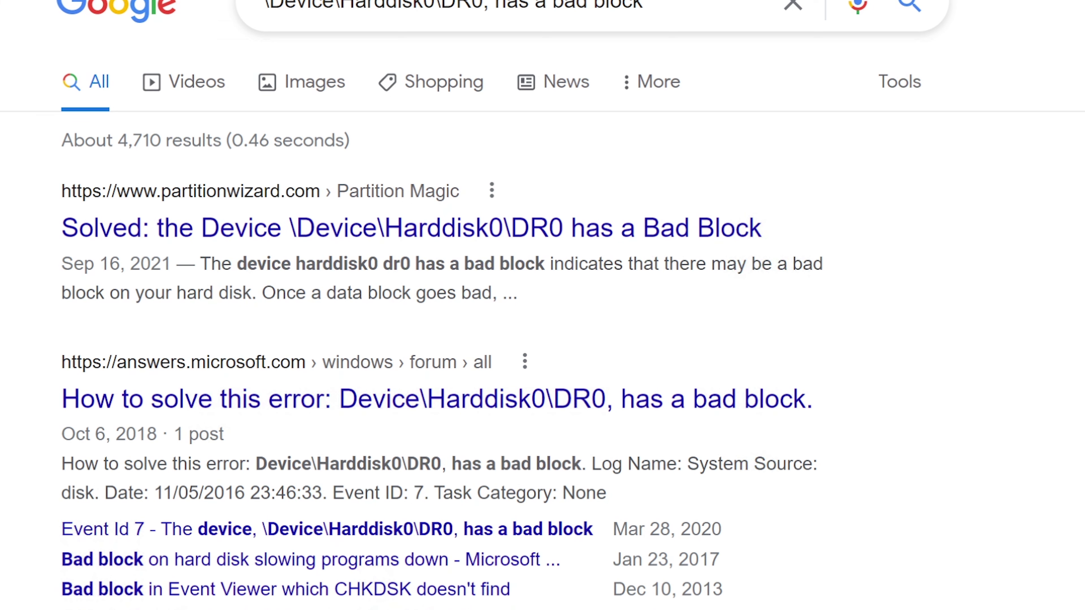
scroll(542, 305, down, 3)
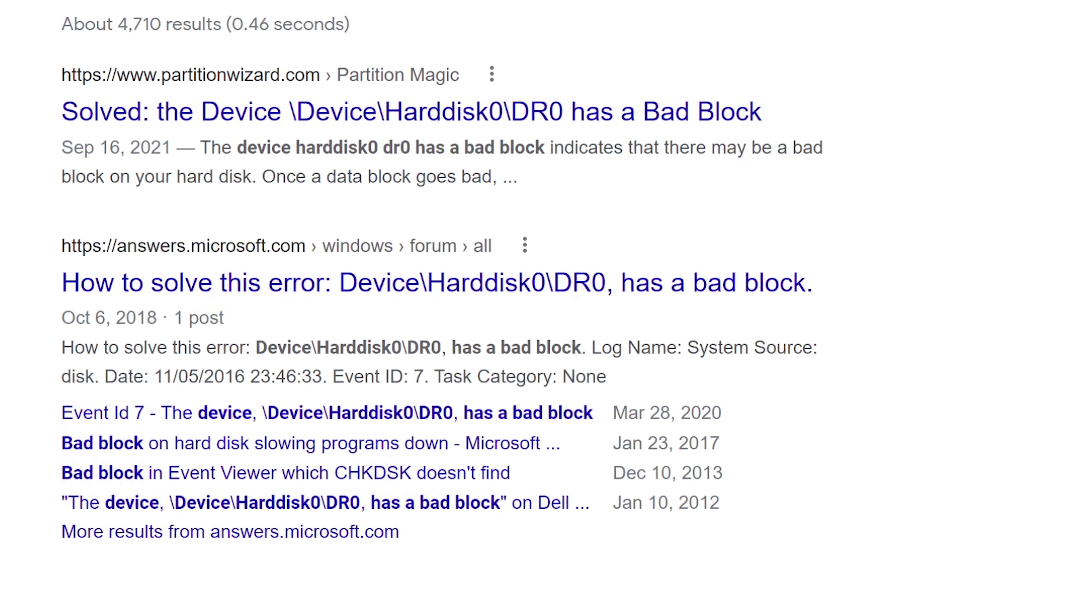
scroll(542, 305, up, 3)
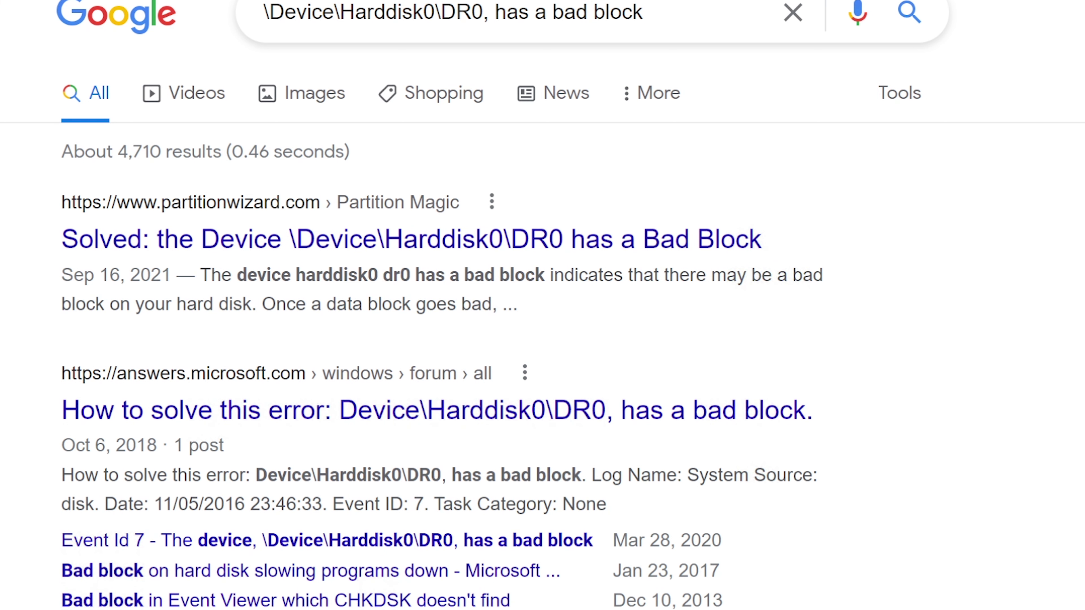
- Run Command Prompt as administrator, entering the admin account password, and reposition its window
key(super+s)
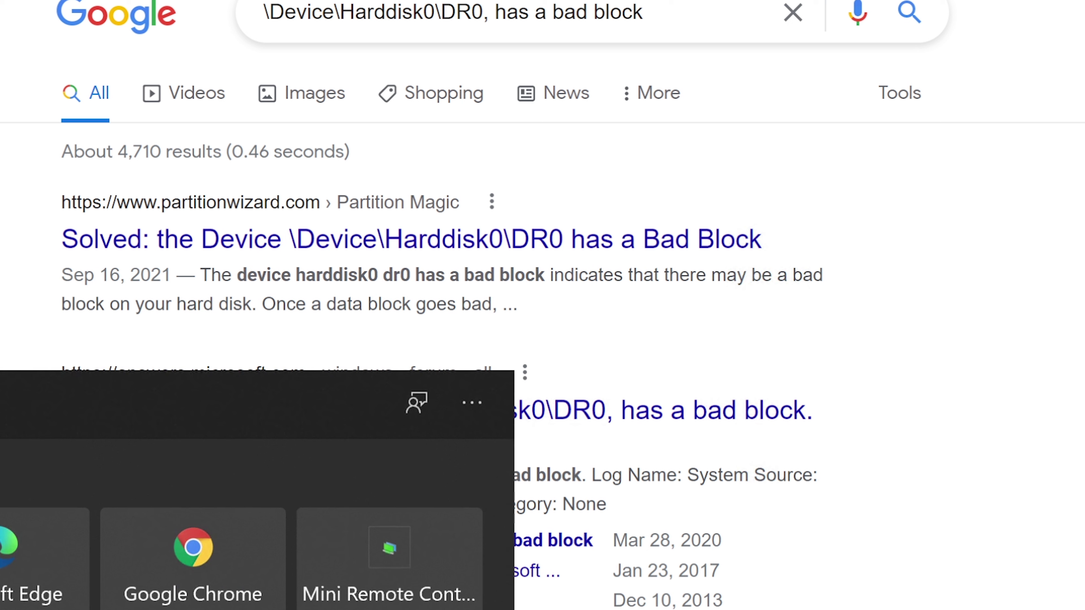
text(cmd)
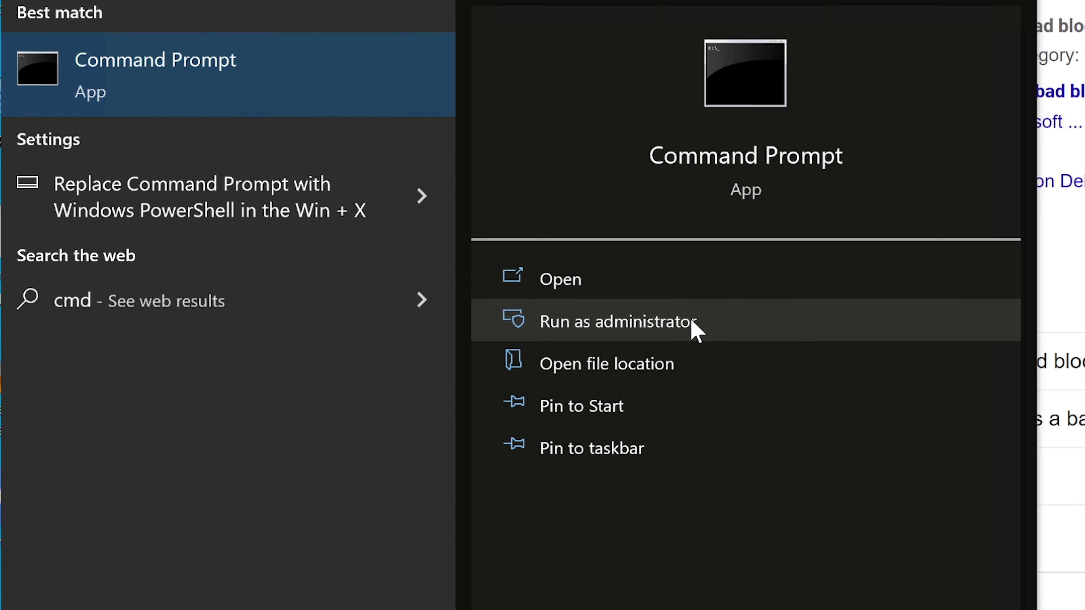
click(674, 330)
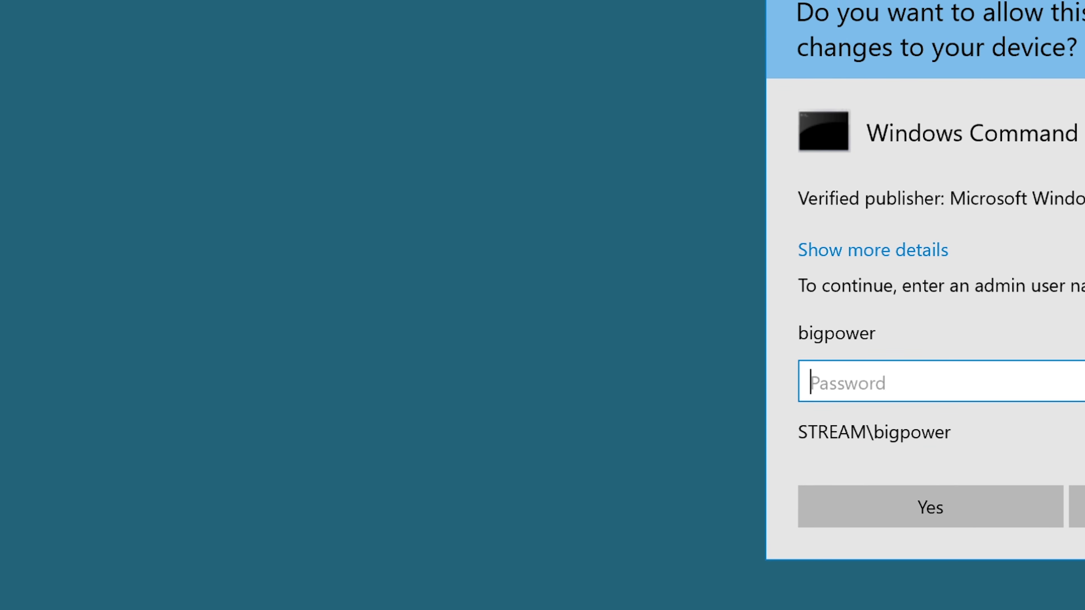
text(******)
key(Return)
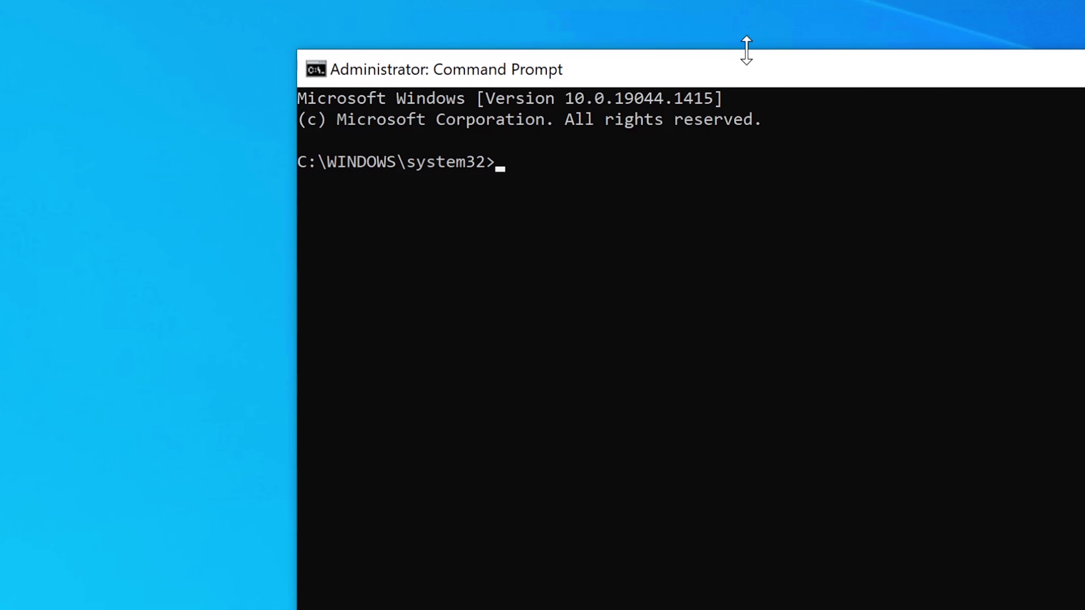
drag(753, 68, 694, 80)
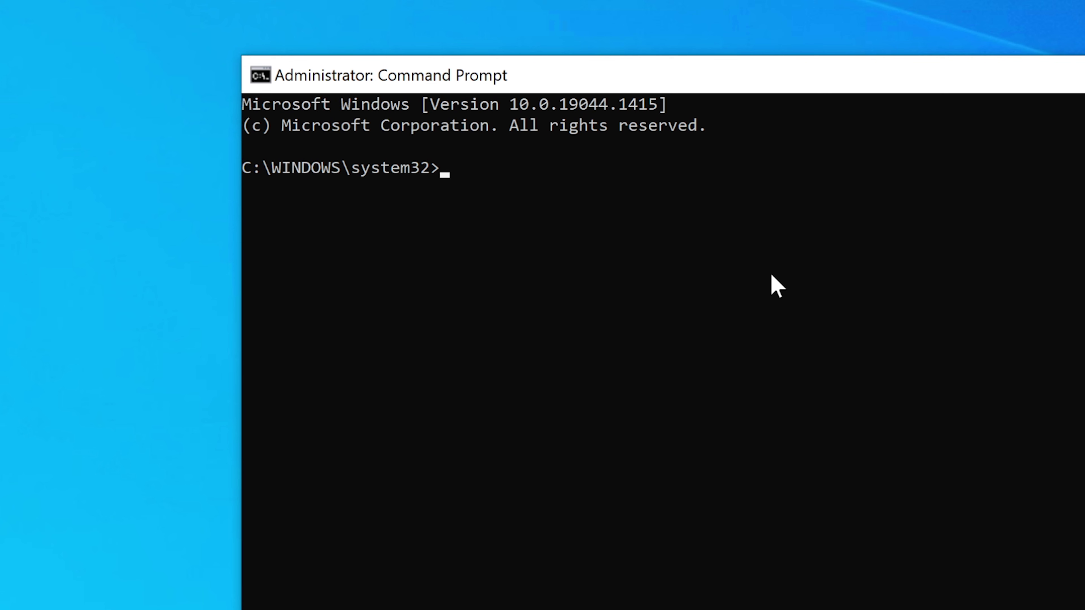
text(chdsk)
key(BackSpace)
key(BackSpace)
text(sk)
text(/f)
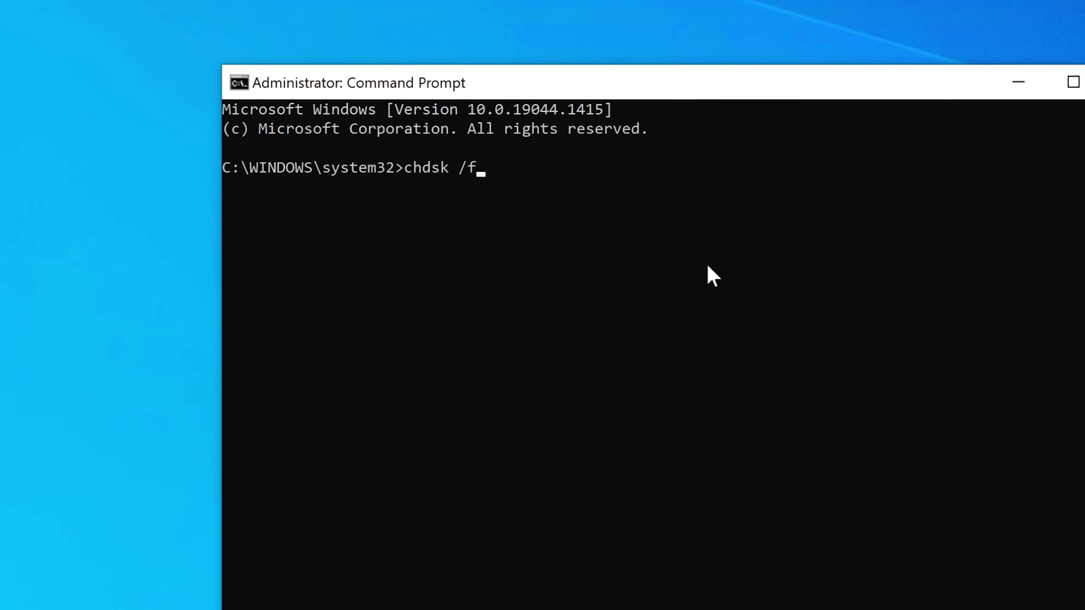
key(BackSpace)
key(BackSpace)
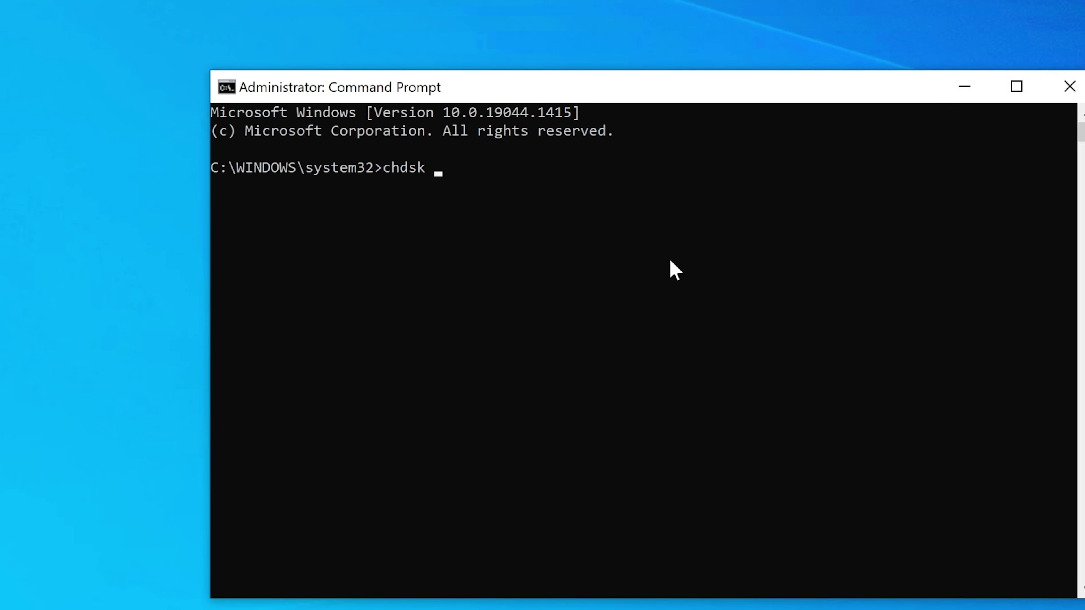
text(/r)
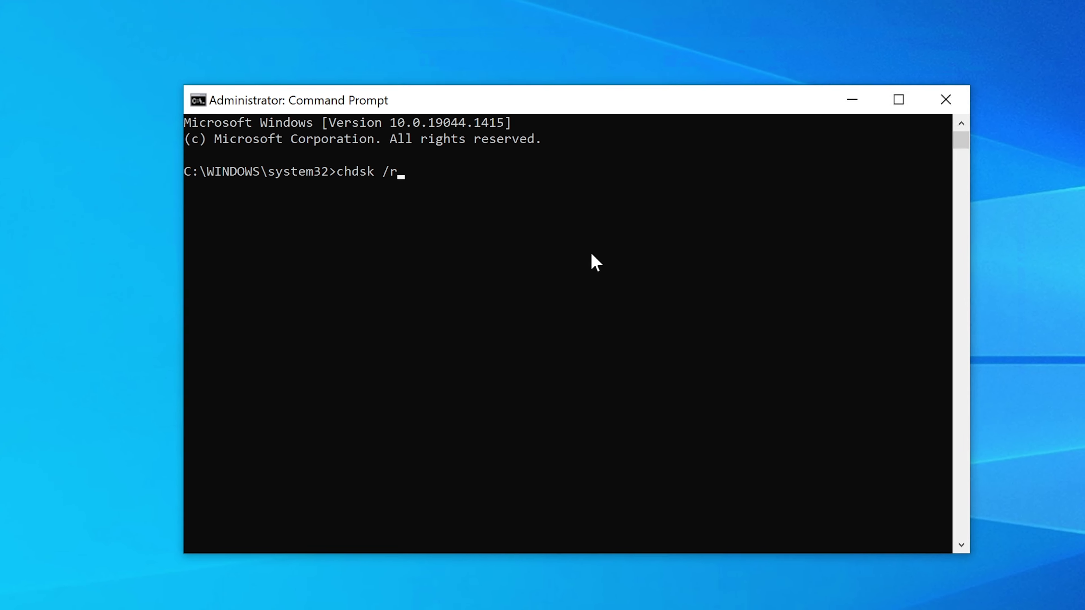
key(BackSpace)
key(BackSpace)
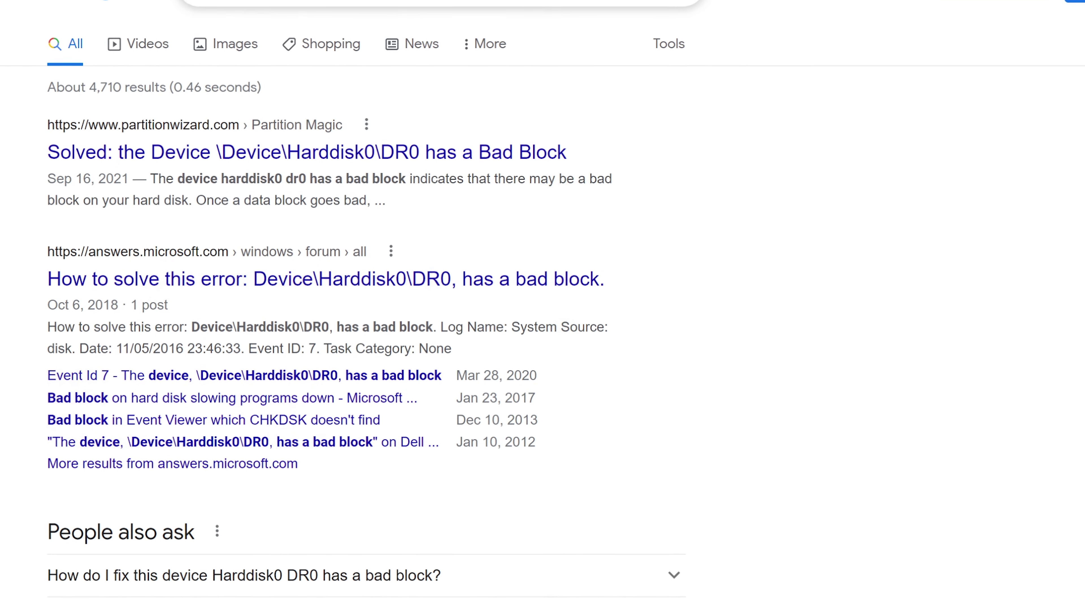
- Search the web for chkdsk and open the Microsoft Docs article on the command
drag(462, 4, 183, 4)
text(ch)
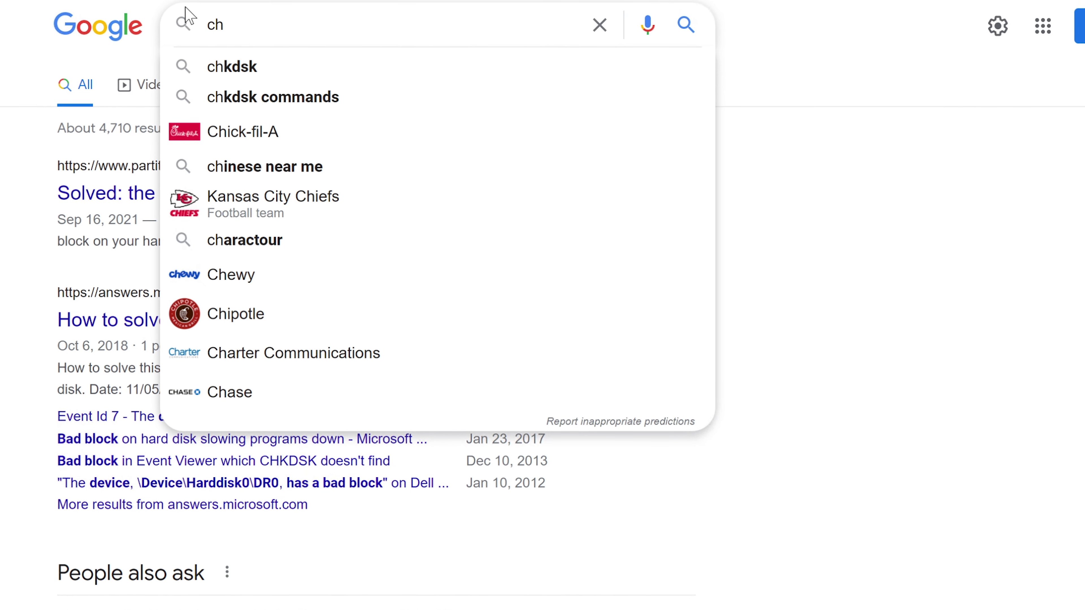
click(259, 79)
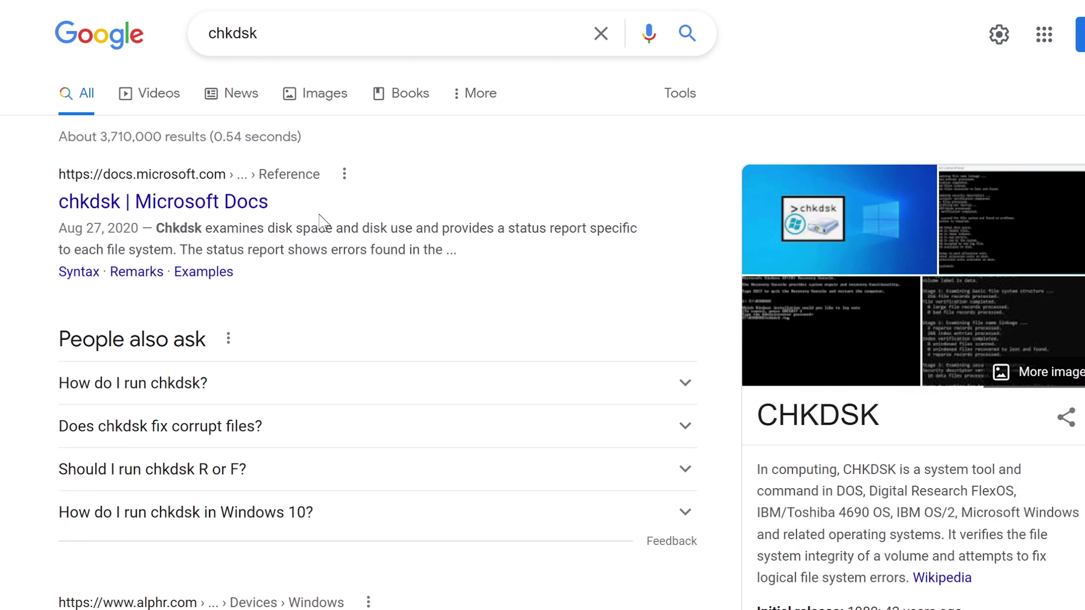
click(262, 203)
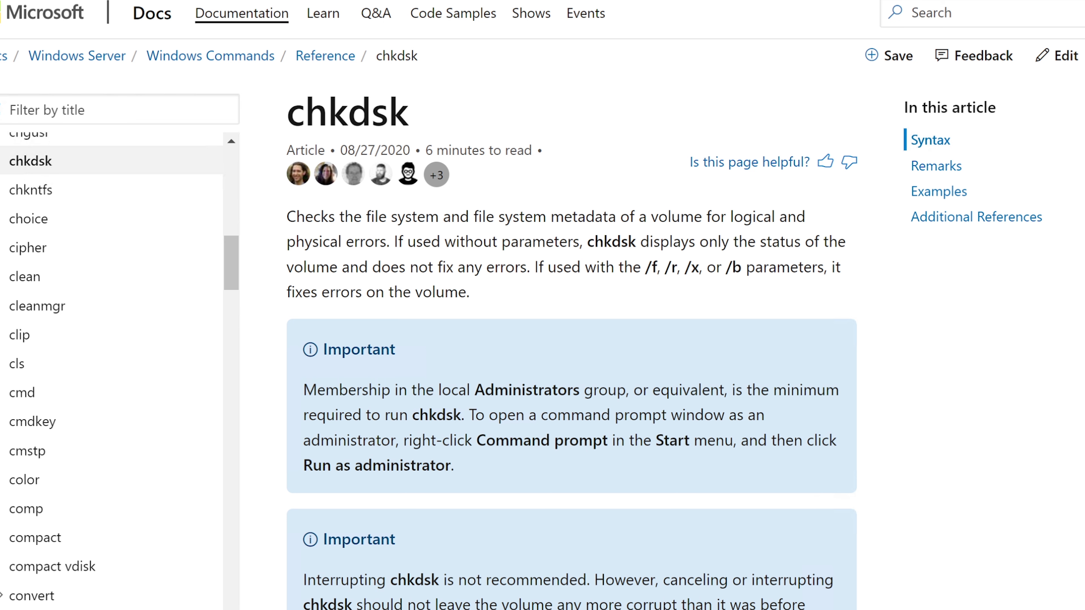
- Read the chkdsk article's introduction and important notes down to the Syntax section
scroll(572, 305, down, 5)
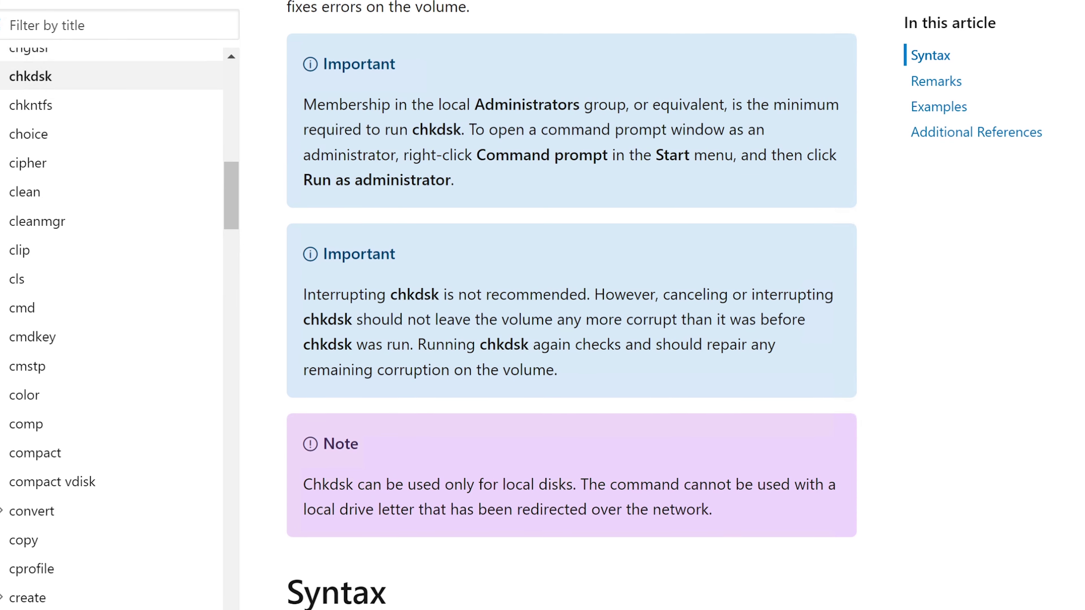
scroll(571, 305, up, 7)
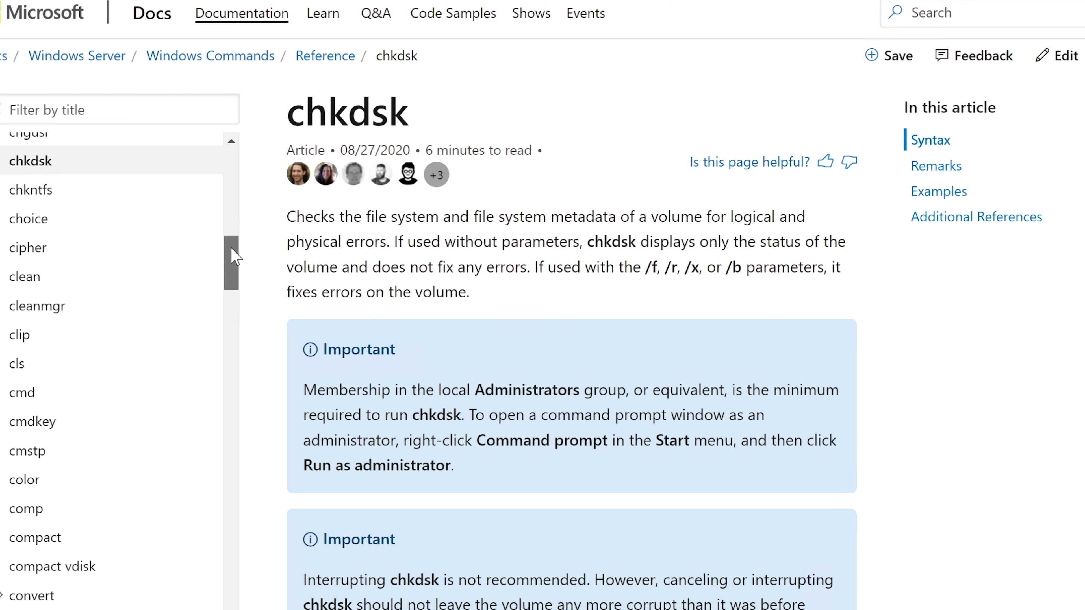
mouse_move(234, 256)
mouse_down()
mouse_move(243, 213)
mouse_move(235, 189)
mouse_move(232, 246)
mouse_up()
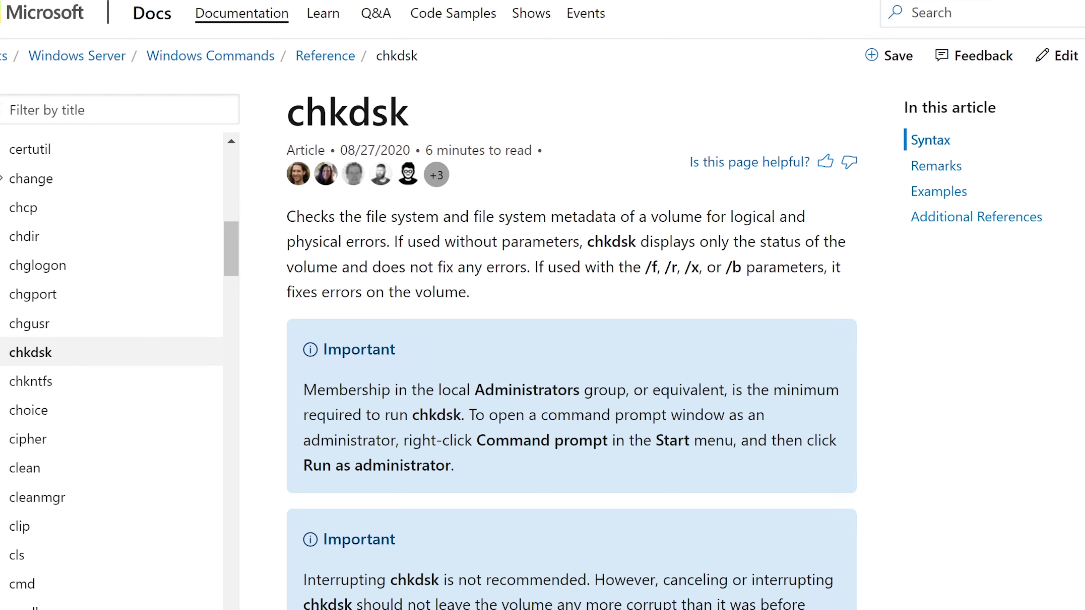
scroll(543, 305, down, 2)
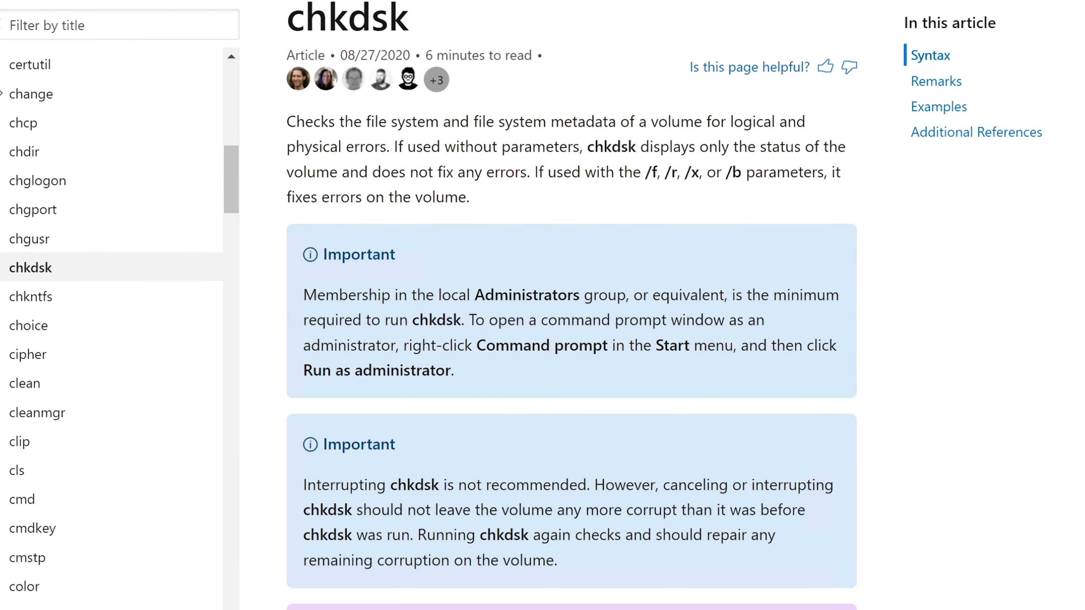
scroll(572, 305, down, 7)
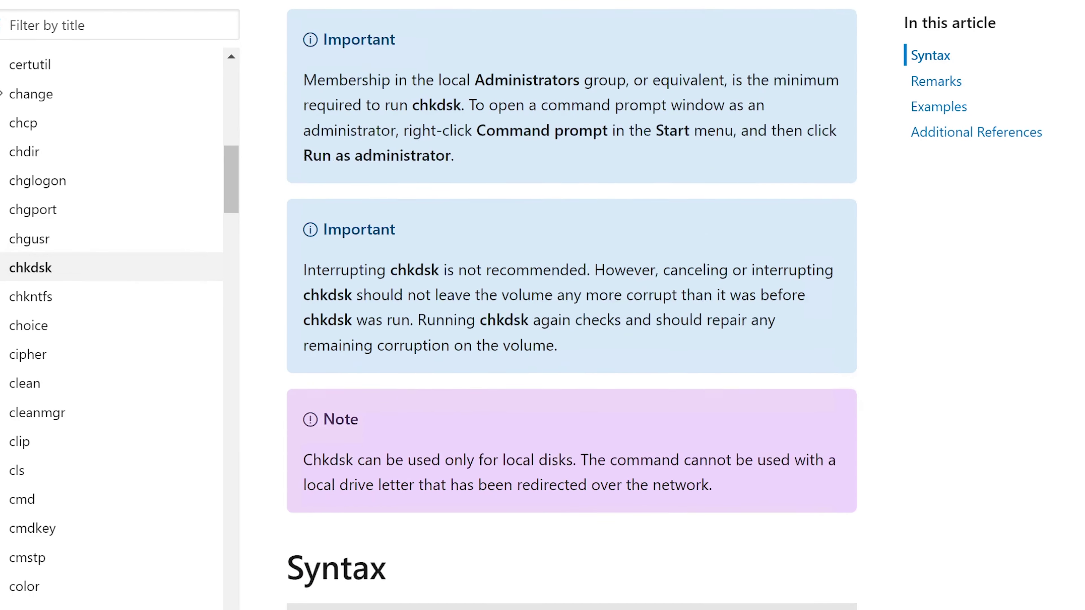
scroll(572, 305, down, 5)
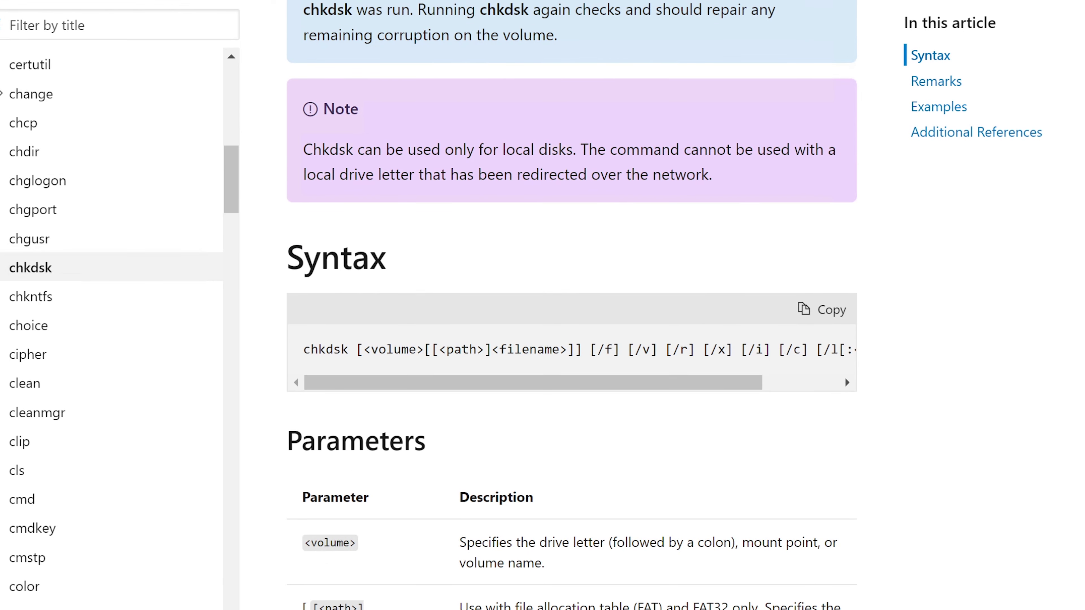
- Switch to the Command Prompt, correct the unexecuted command to chkdsk, and move the window over the article
key(alt+Tab)
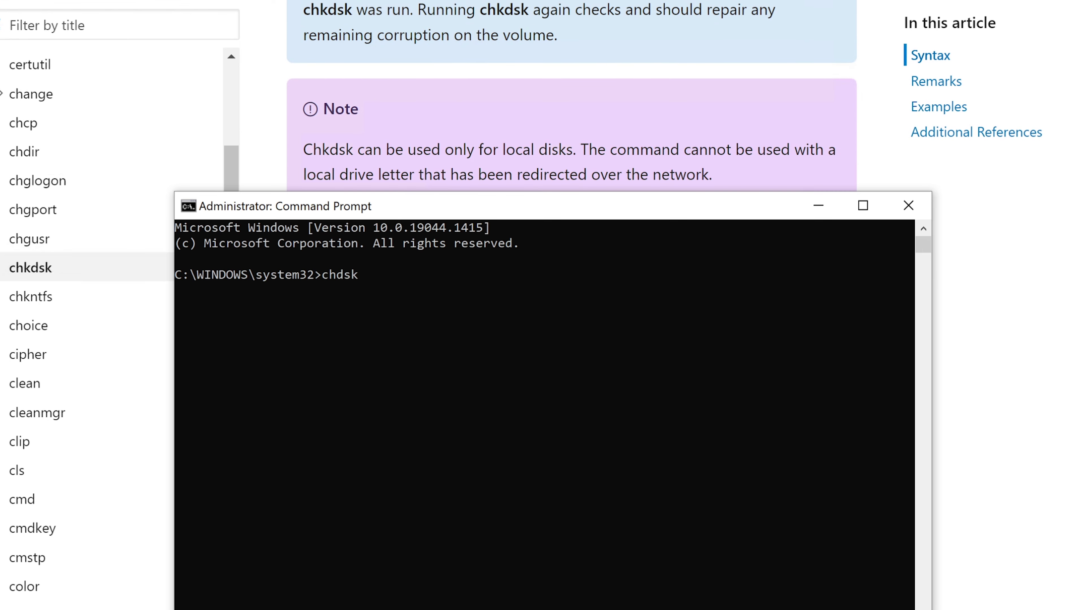
drag(549, 208, 915, 183)
key(BackSpace)
key(BackSpace)
key(BackSpace)
key(BackSpace)
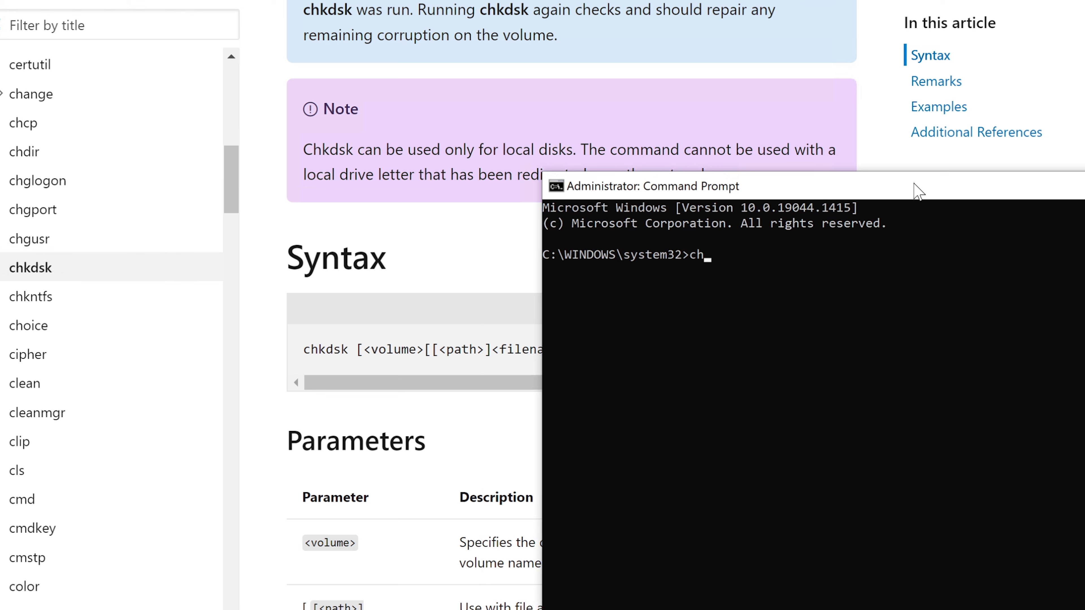
text(kdsk)
drag(886, 193, 551, 113)
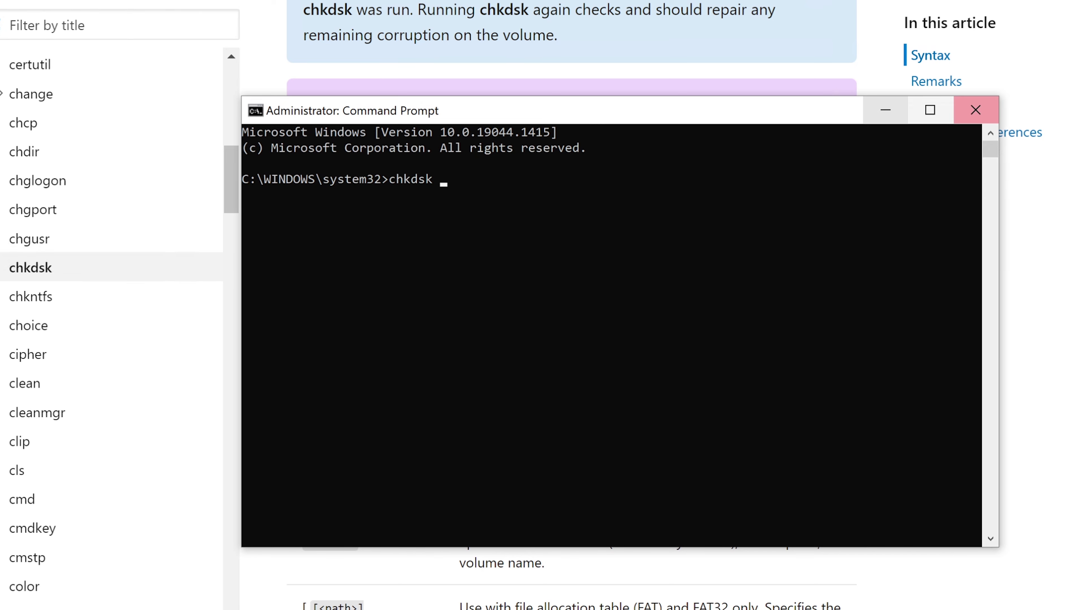
- Minimize the Command Prompt window and examine the /f parameter's description in the chkdsk article
click(885, 111)
scroll(250, 300, down, 10)
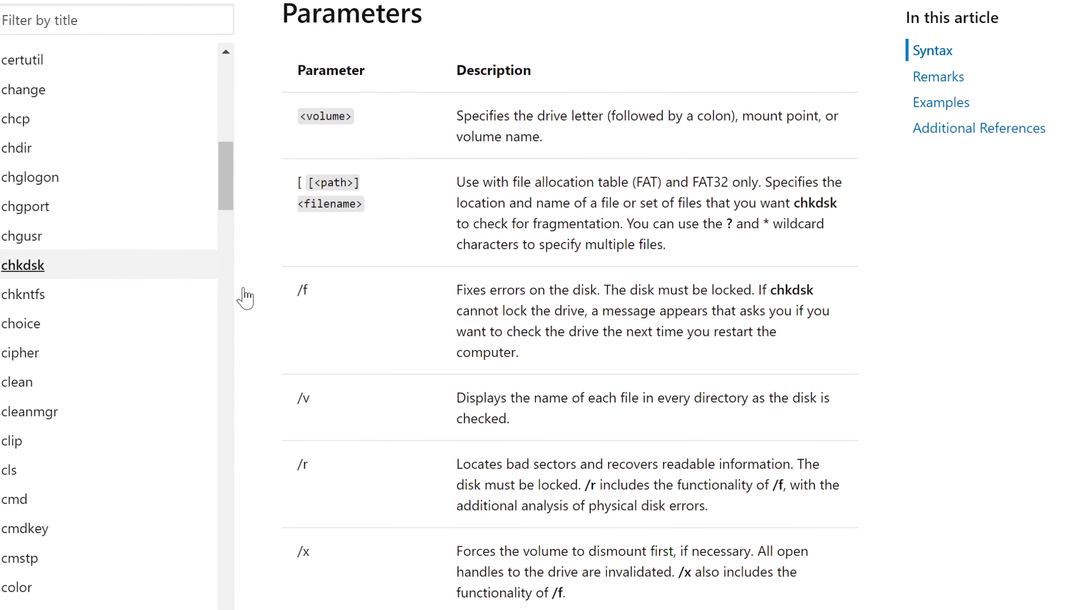
drag(311, 291, 299, 290)
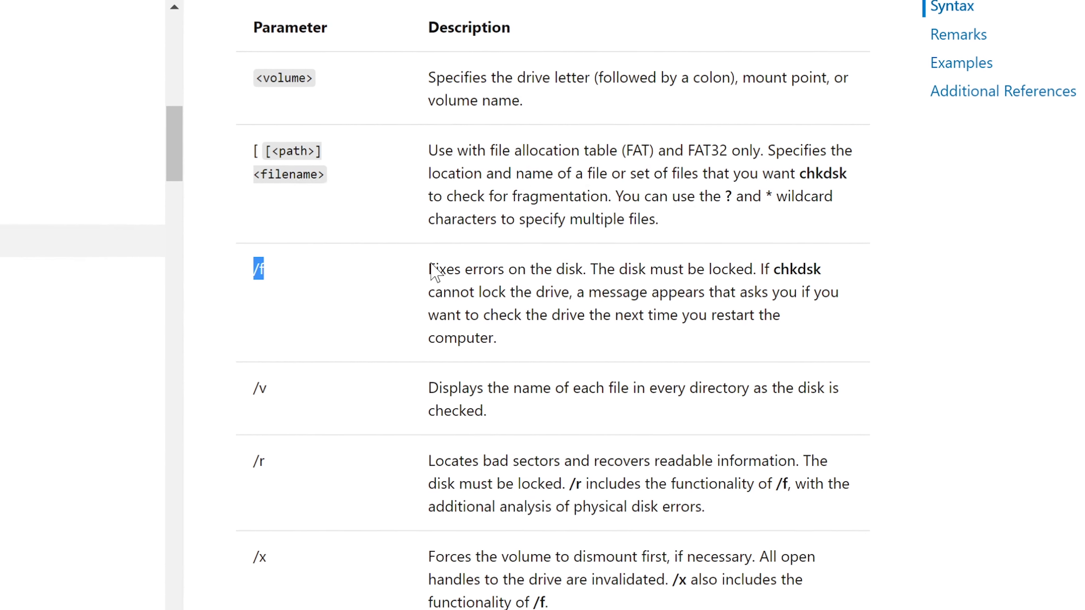
drag(434, 273, 726, 242)
click(649, 277)
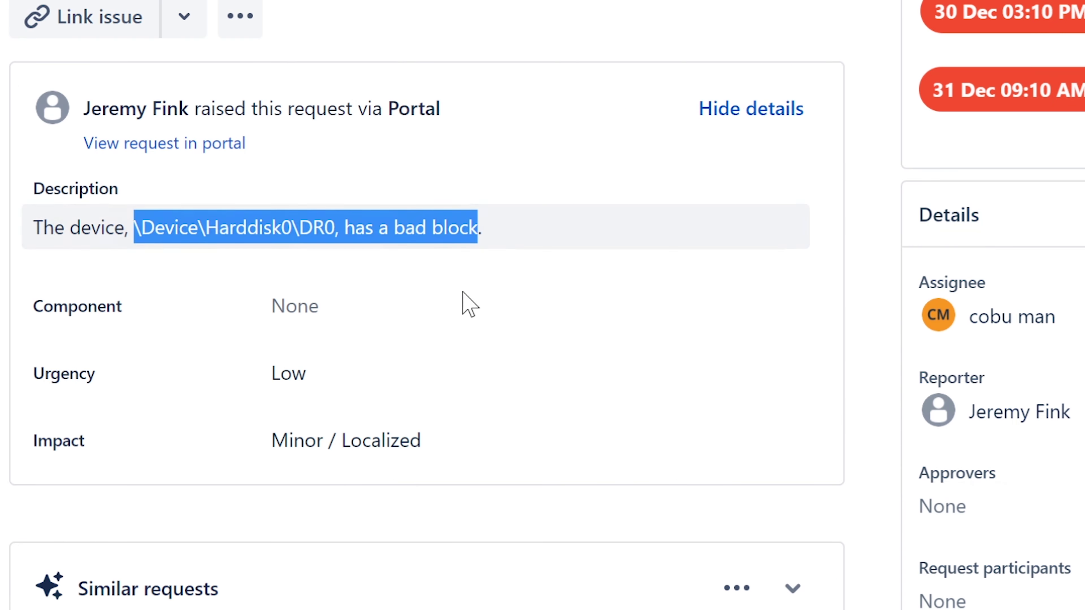
- Return from the ticket to the chkdsk article and examine the /r parameter's description of locating bad sectors
click(459, 1)
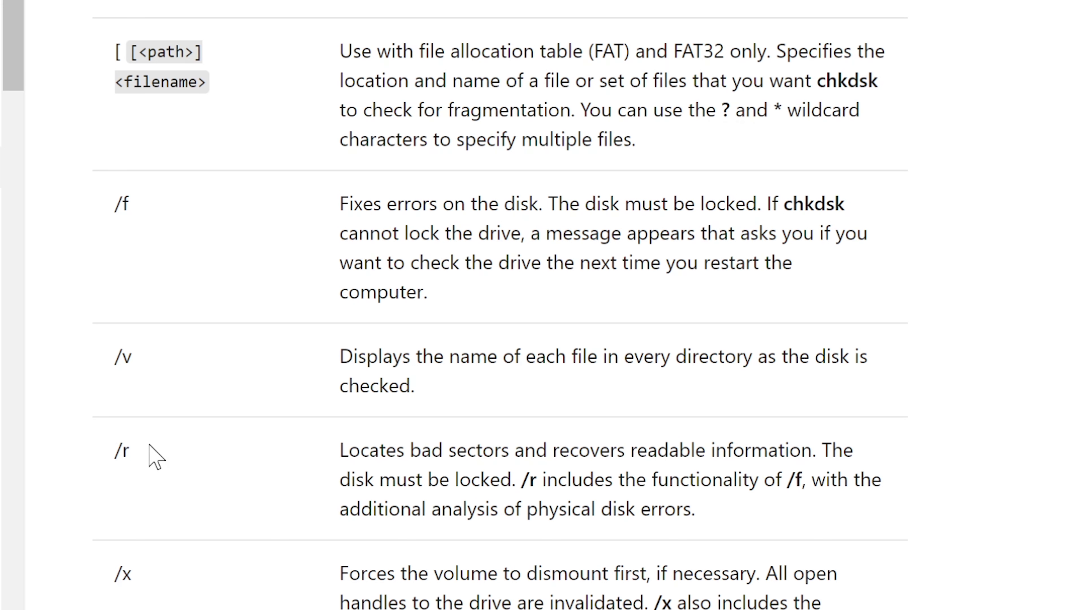
drag(150, 450, 95, 449)
click(394, 476)
drag(341, 450, 802, 483)
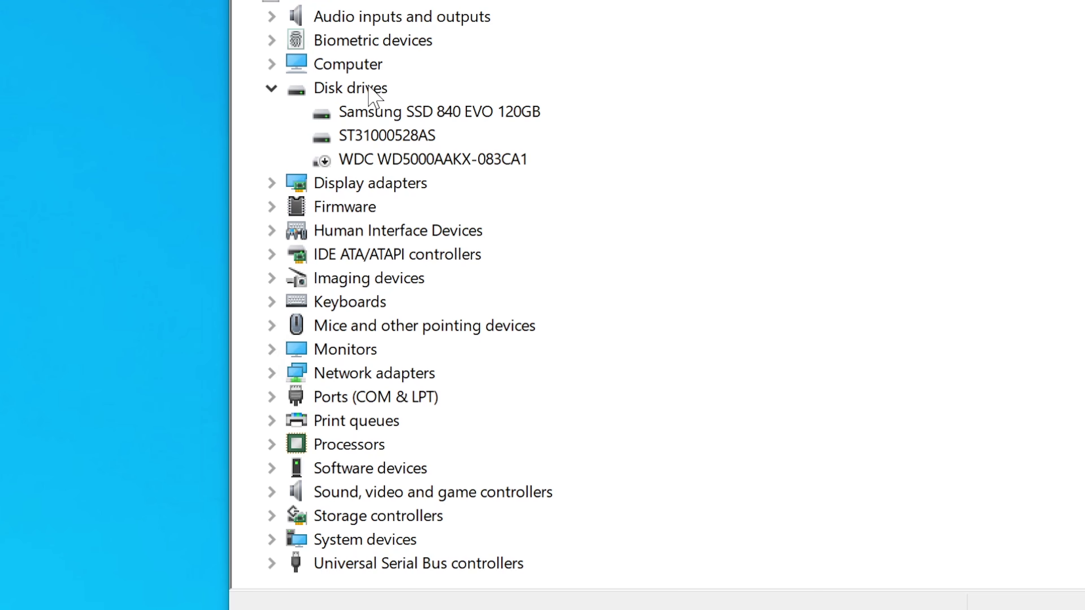
- Enable the WDC WD5000AAKX-083CA1 disk drive in Device Manager
click(367, 156)
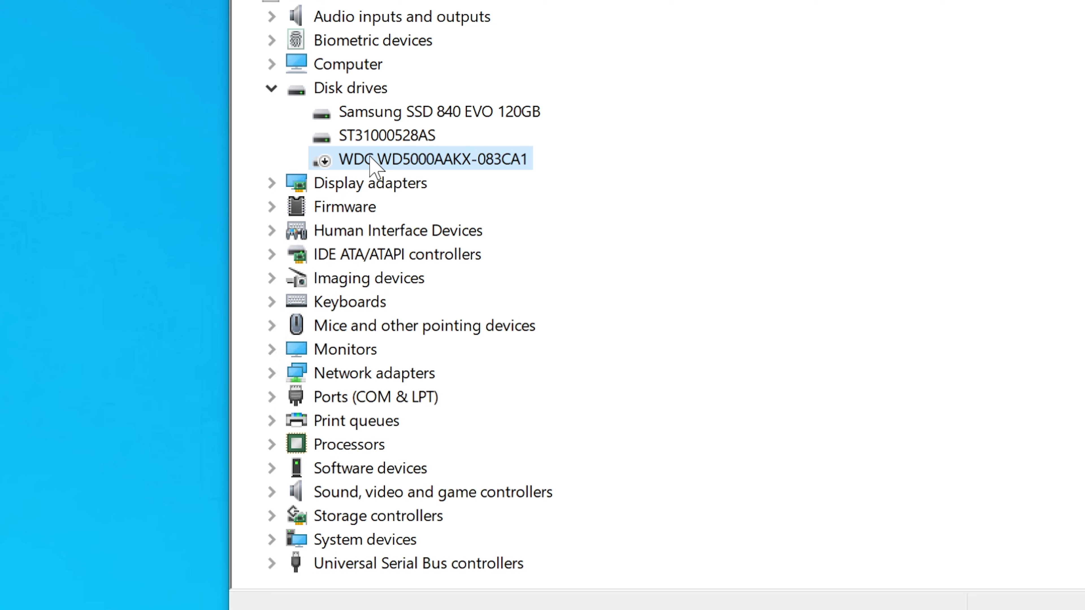
right_click(370, 159)
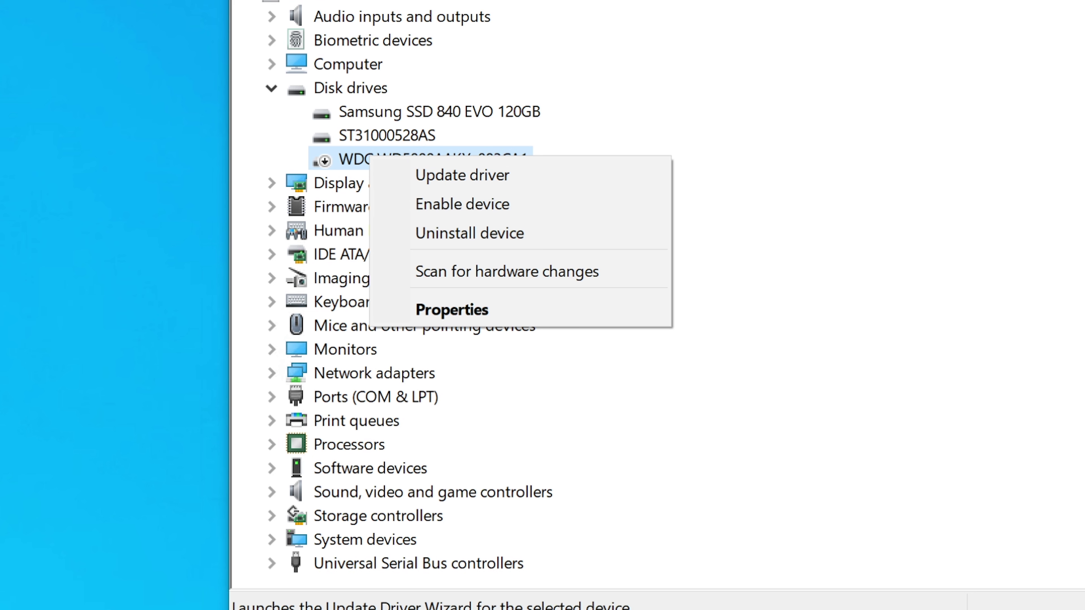
key(Escape)
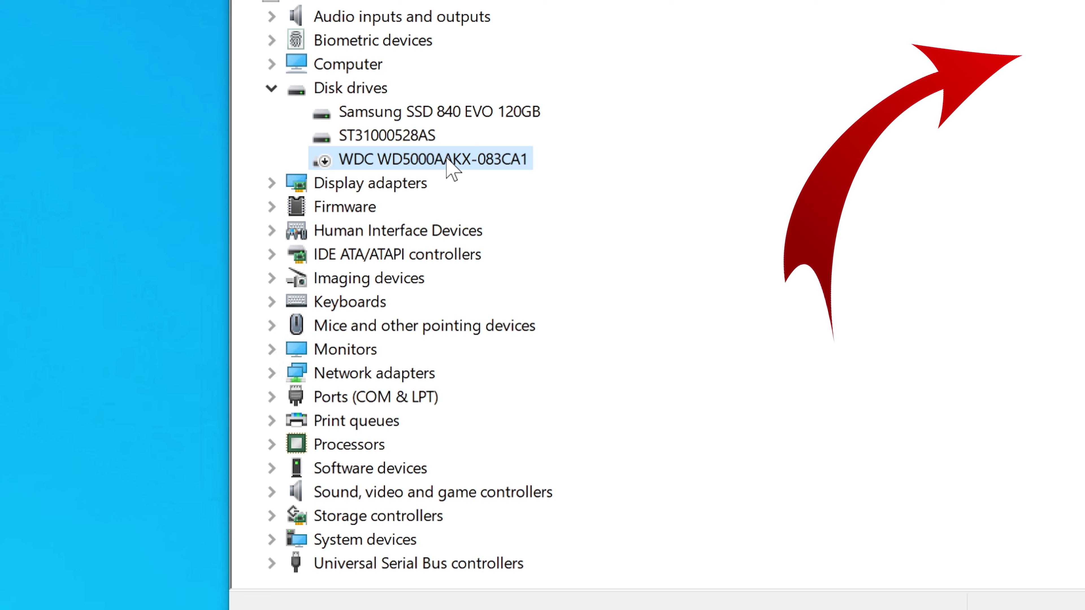
right_click(435, 159)
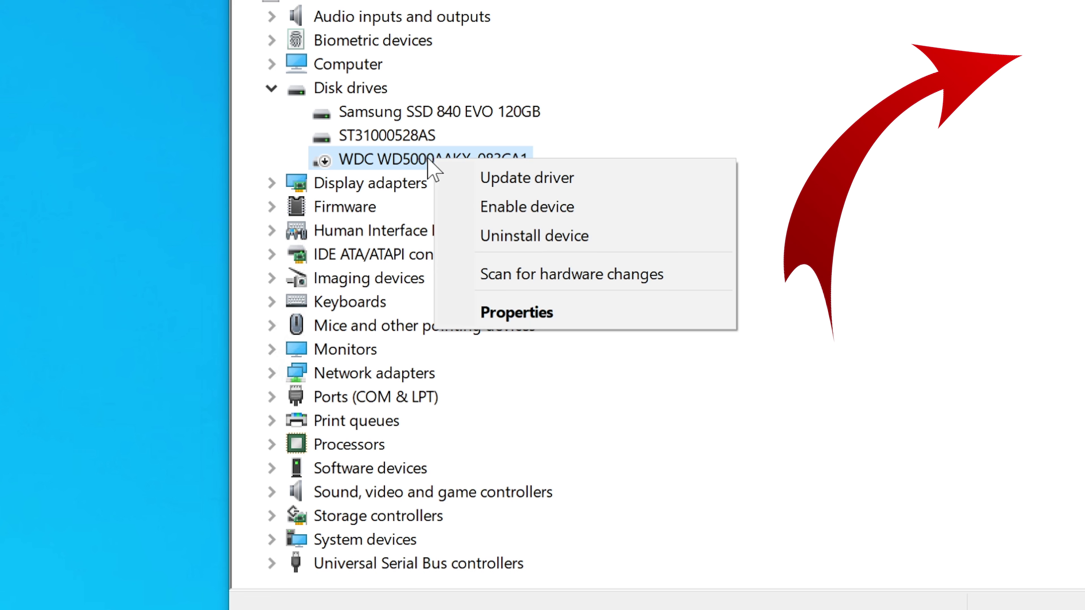
click(584, 207)
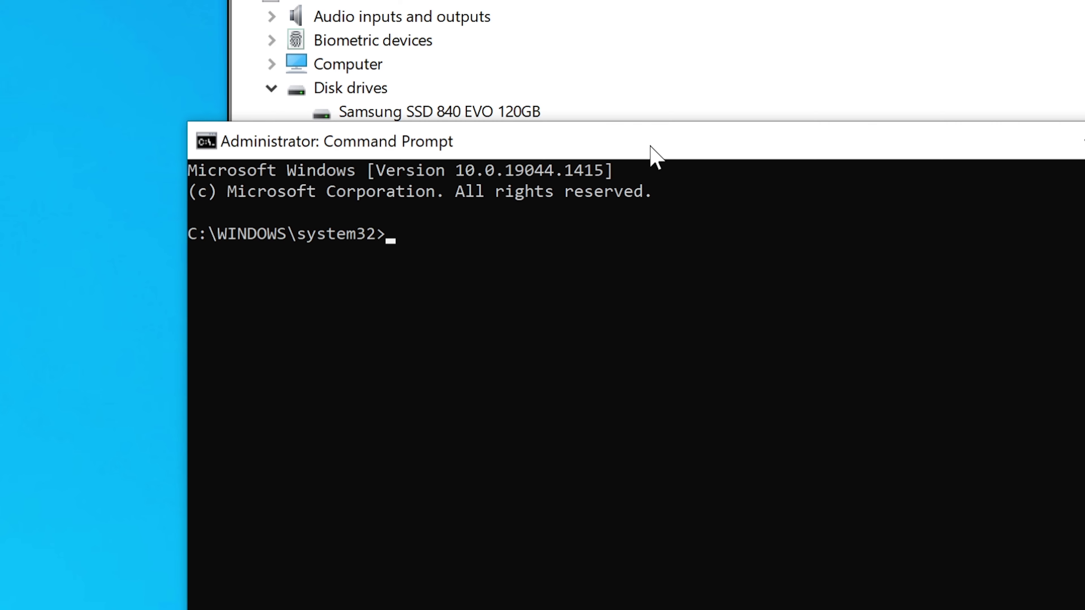
- Reposition the Command Prompt window so that Device Manager's list of disk drives stays visible above it
drag(649, 148, 645, 257)
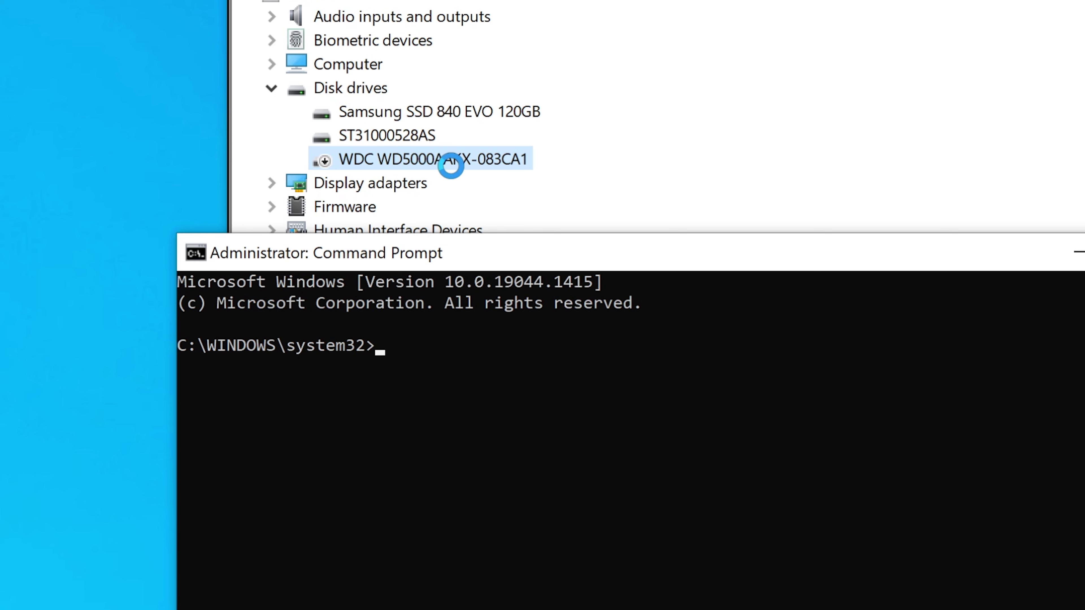
key(alt+Tab)
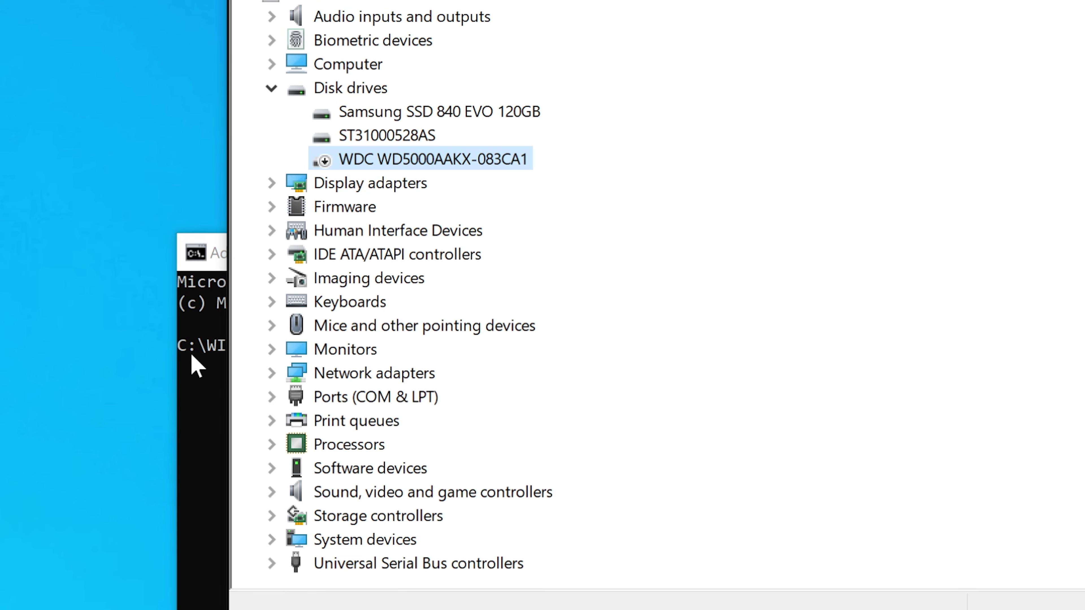
click(195, 366)
drag(449, 252, 405, 271)
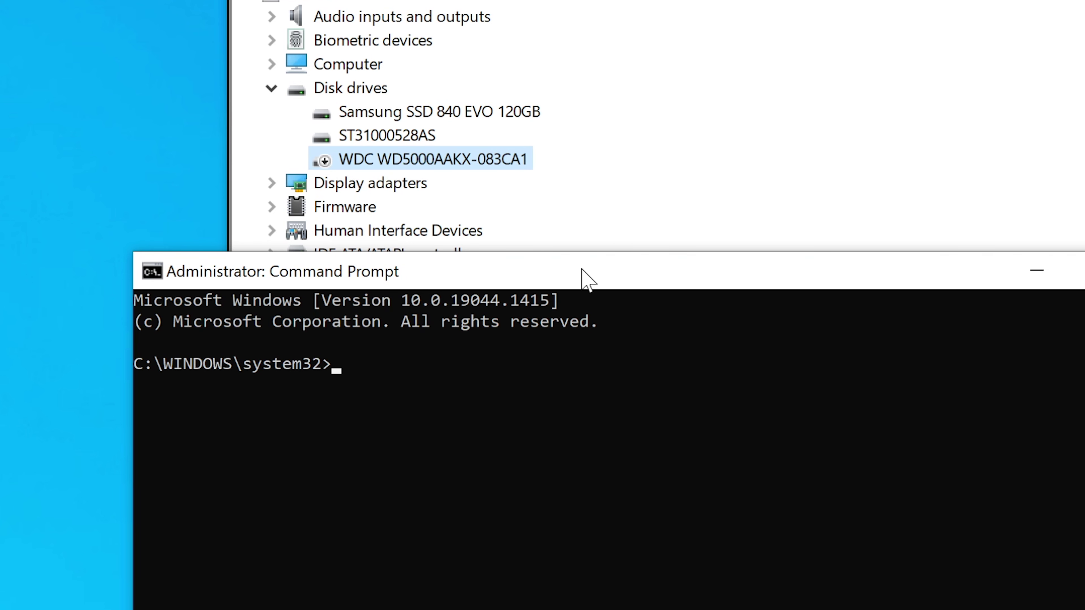
drag(580, 271, 591, 261)
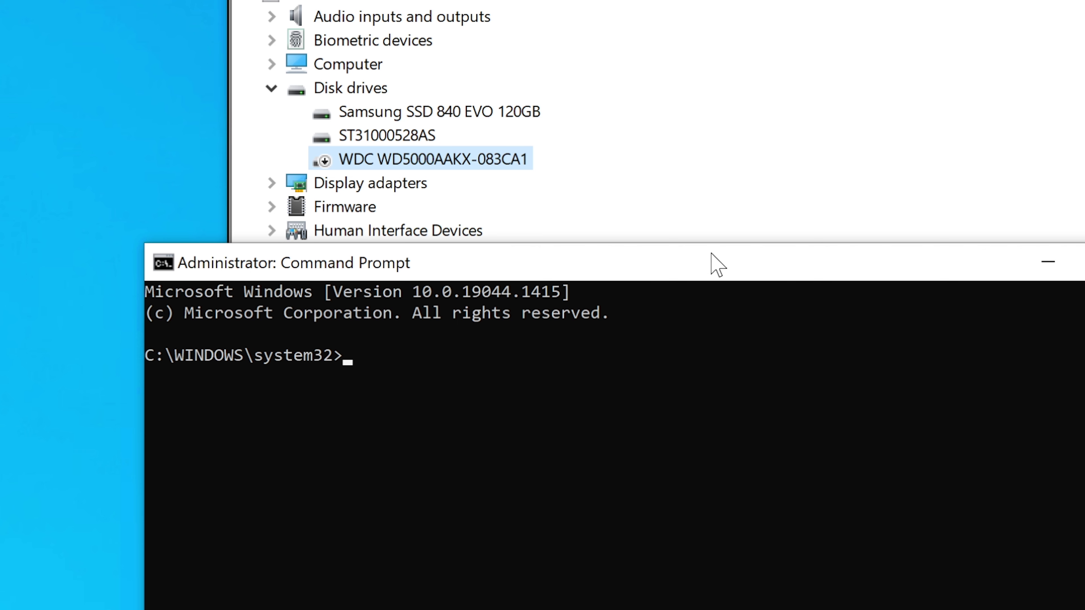
drag(708, 278, 718, 280)
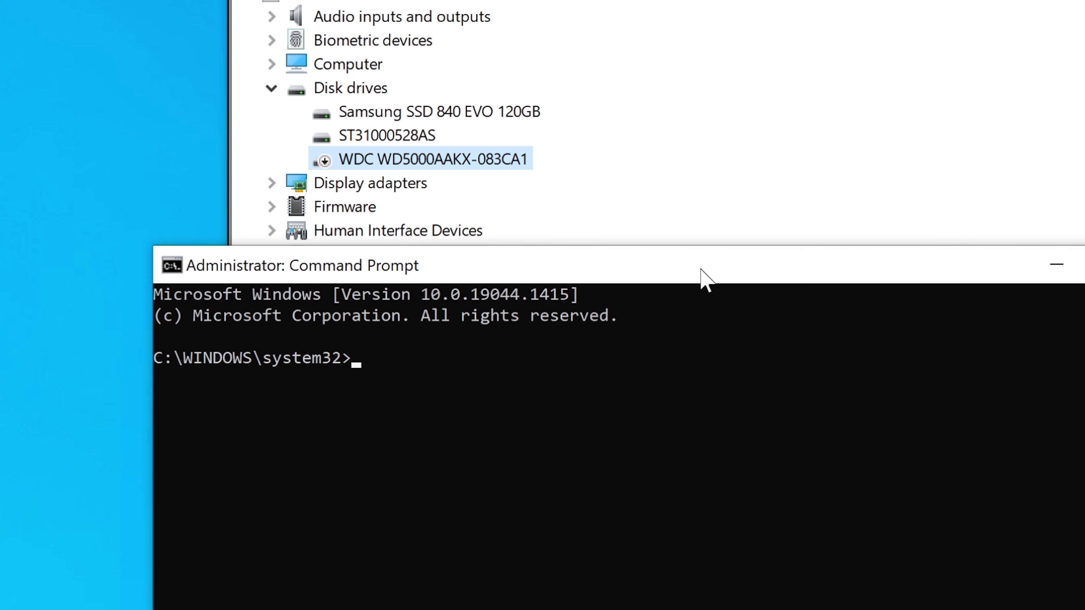
drag(705, 280, 718, 278)
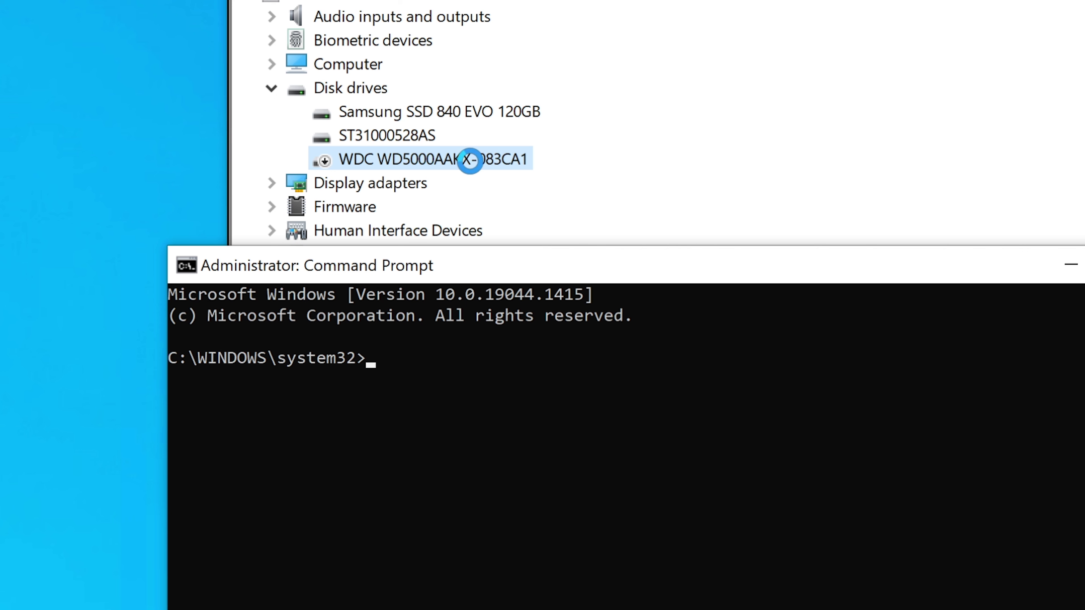
drag(572, 261, 572, 269)
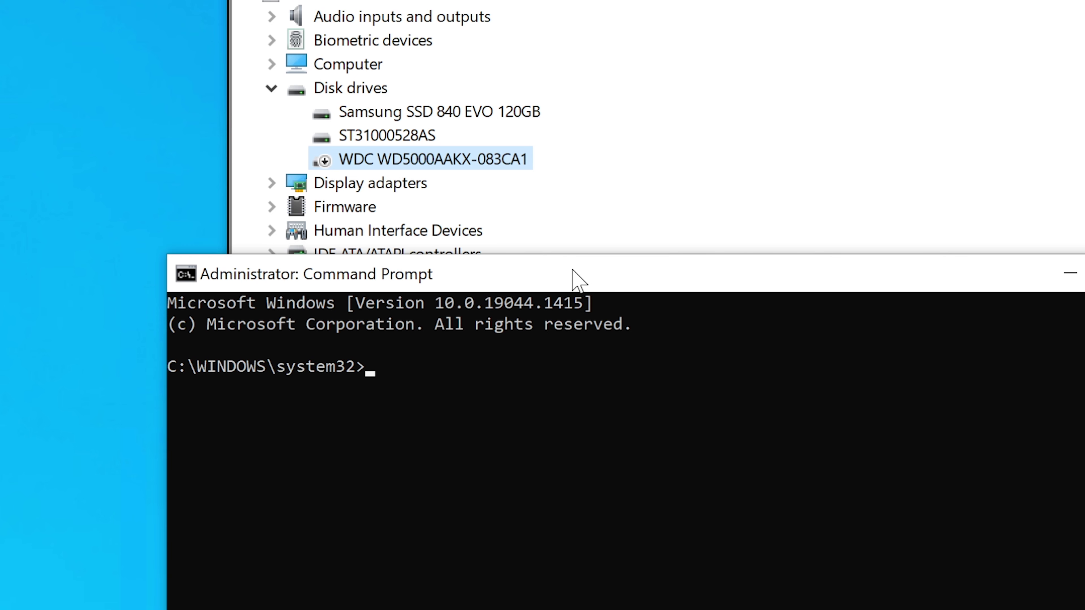
- Open File Explorer and show This PC to check which drives are available
text(d)
key(BackSpace)
key(super+e)
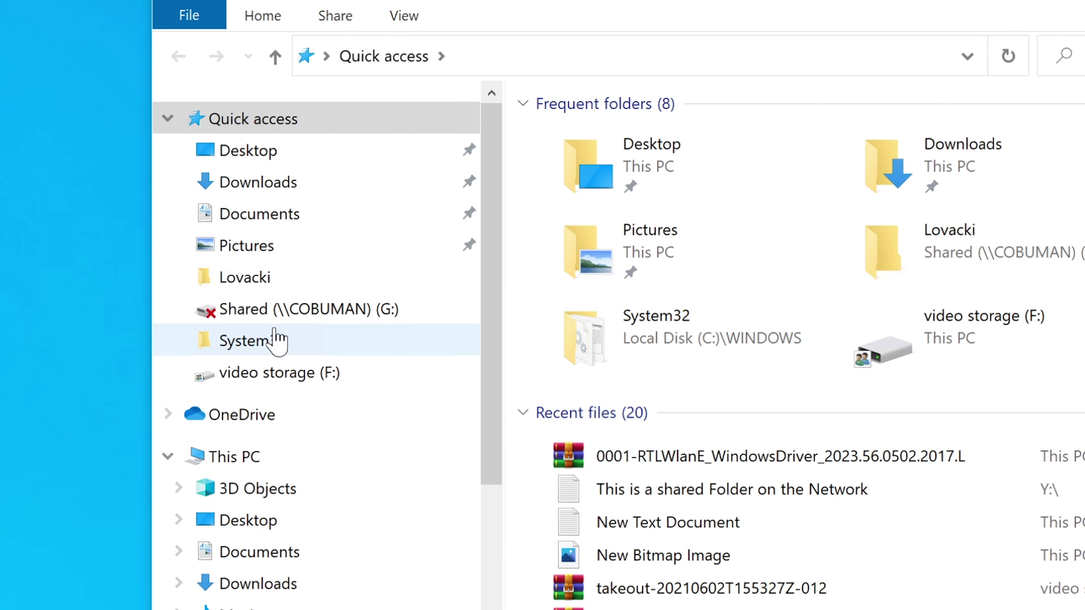
click(254, 461)
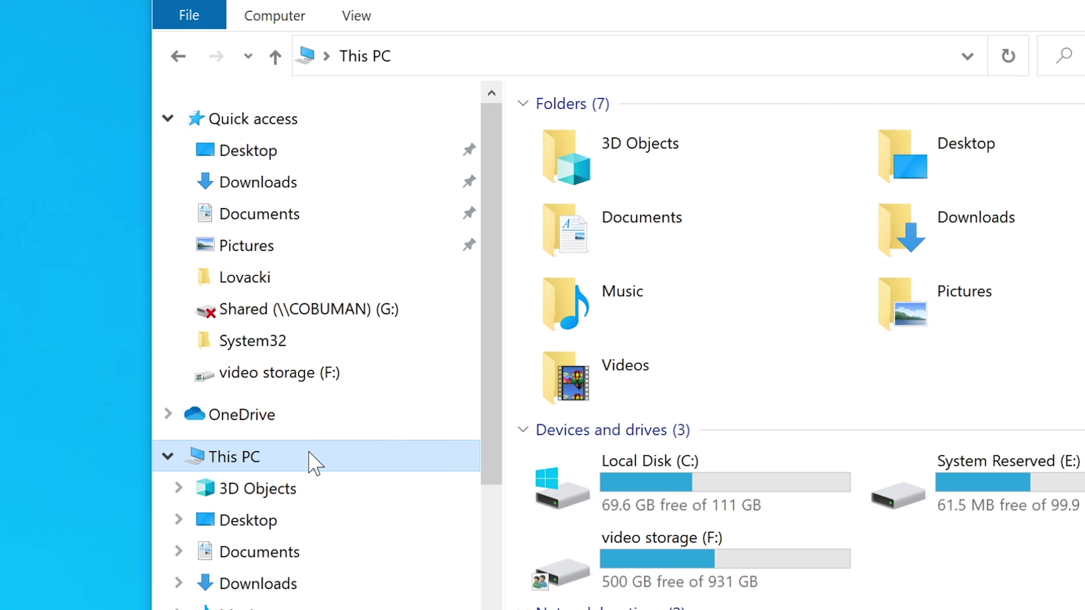
- Switch the Command Prompt to drive F: and run chkdsk /r, rechecking the /r parameter's description in the chkdsk article beforehand
click(757, 560)
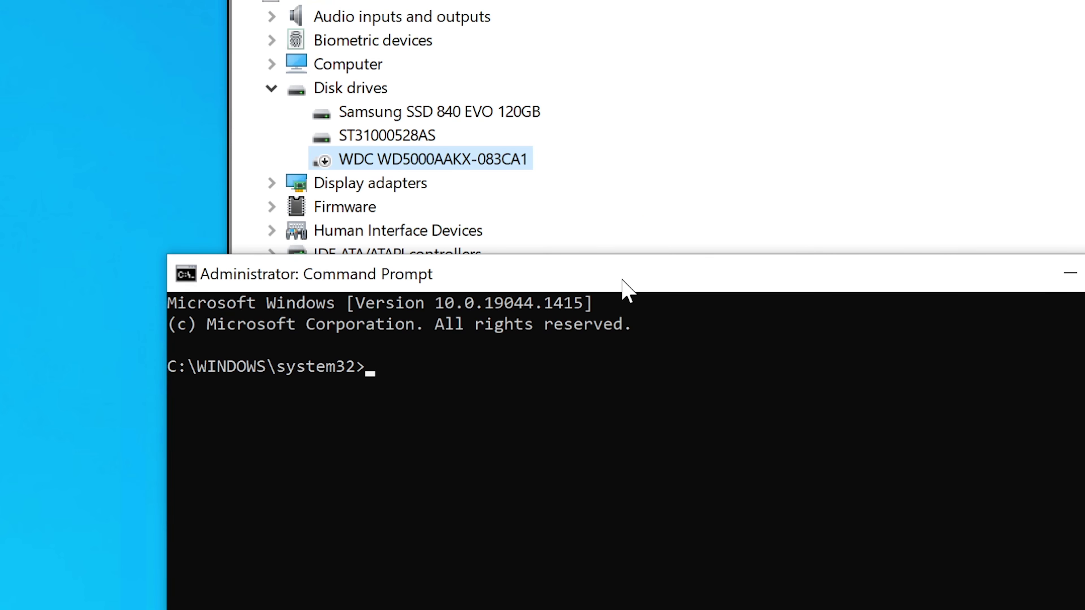
text(f:)
key(Return)
text(ch)
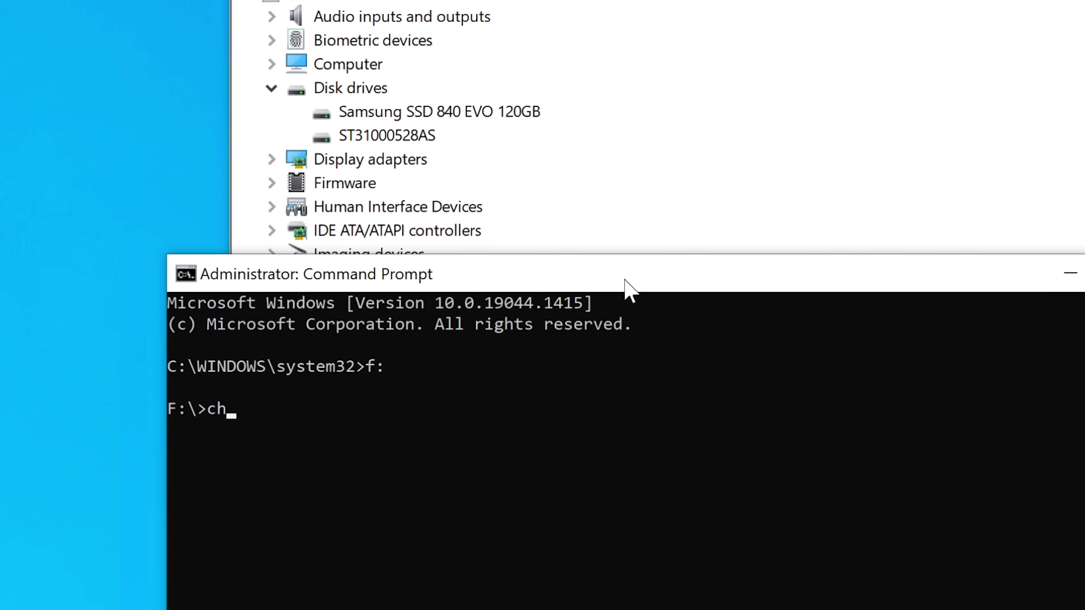
key(BackSpace)
key(BackSpace)
text(chkdsk /)
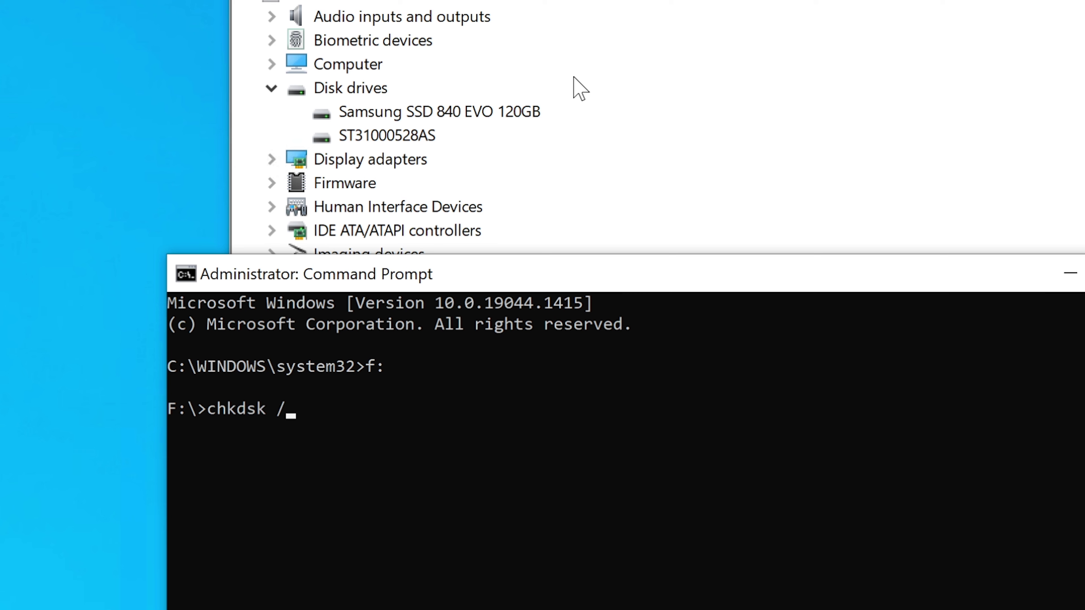
text(r)
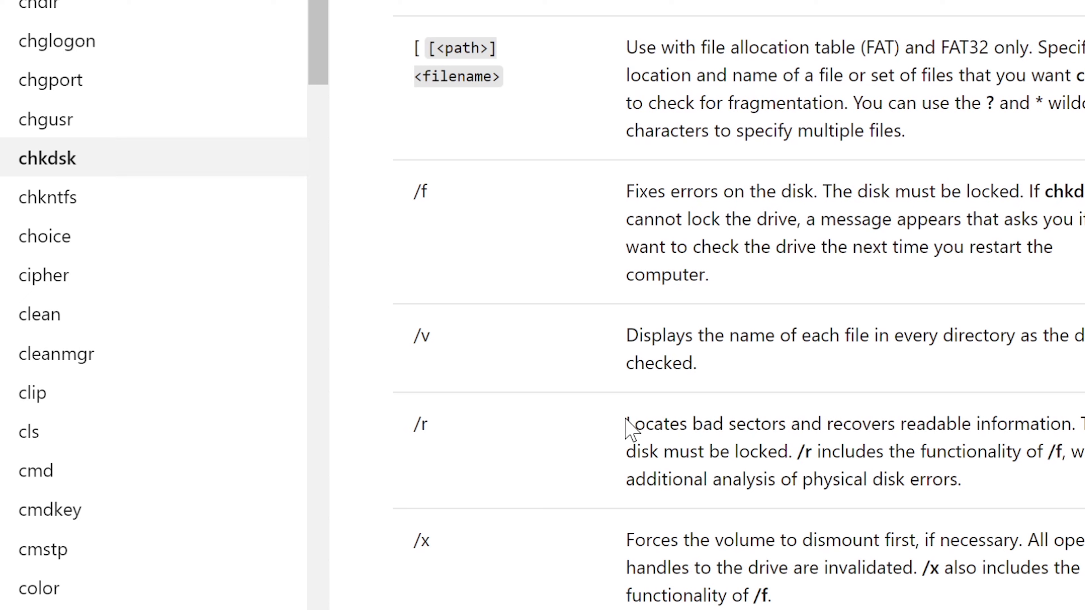
drag(626, 425, 1071, 424)
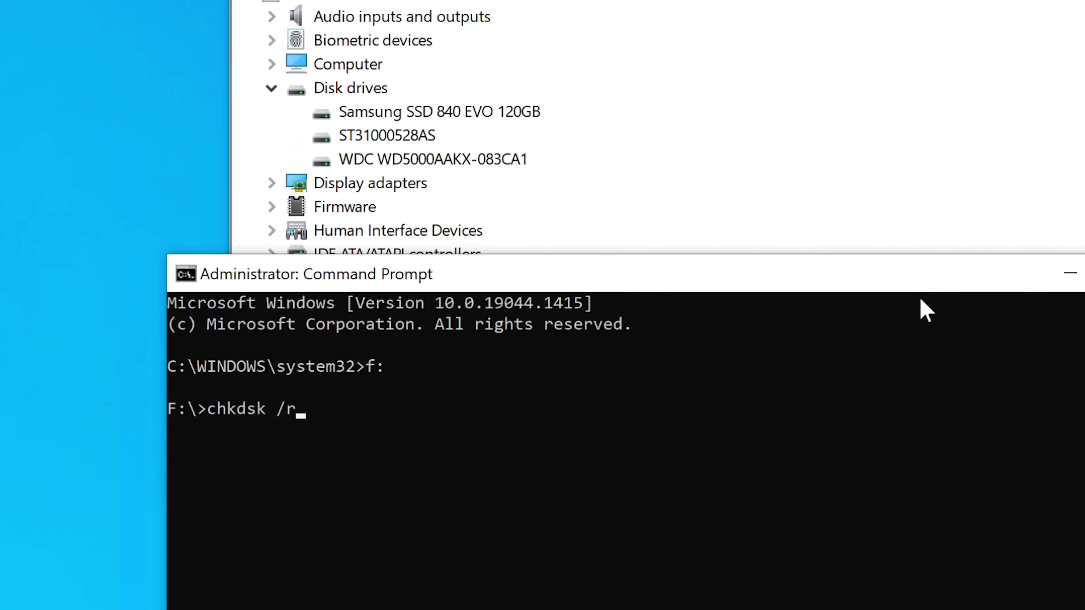
key(Return)
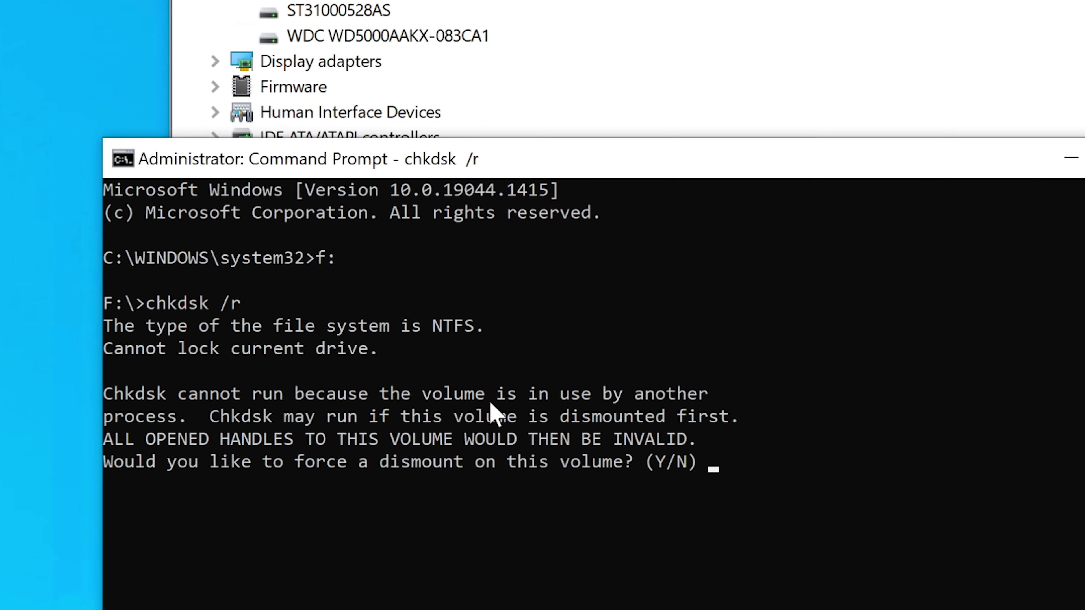
- Examine chkdsk's message about the volume in use, the invalidated open handles and the forced dismount question
drag(481, 397, 470, 418)
drag(414, 282, 630, 262)
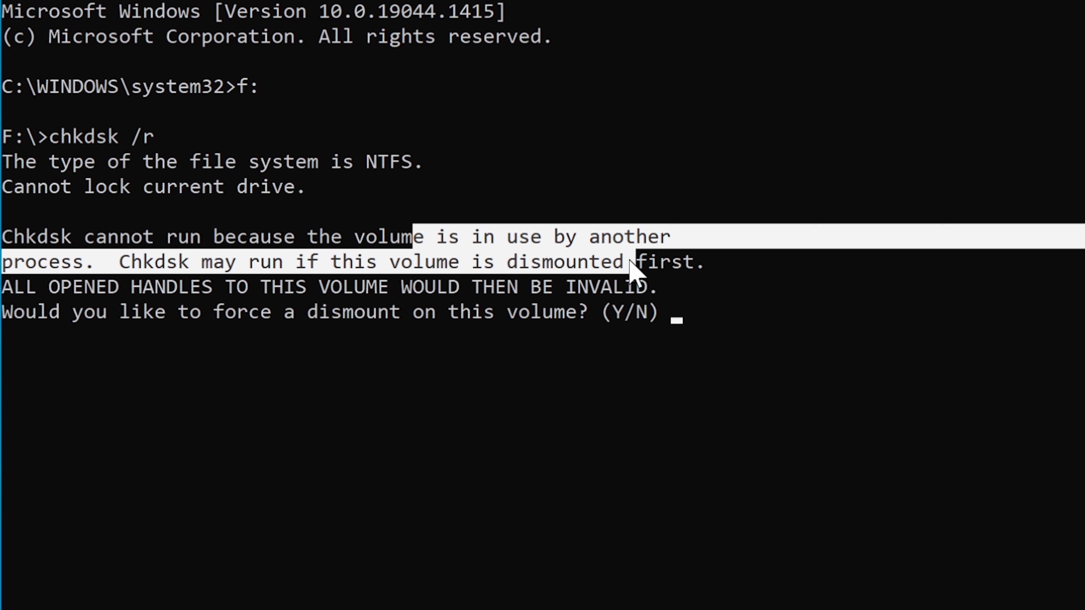
click(630, 261)
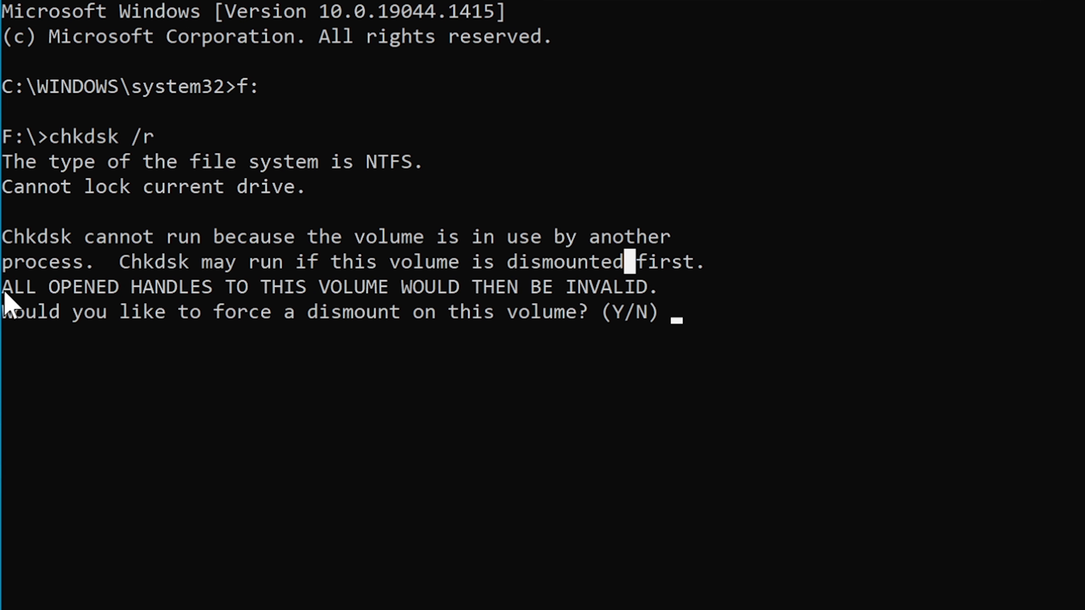
drag(4, 294, 660, 291)
click(438, 322)
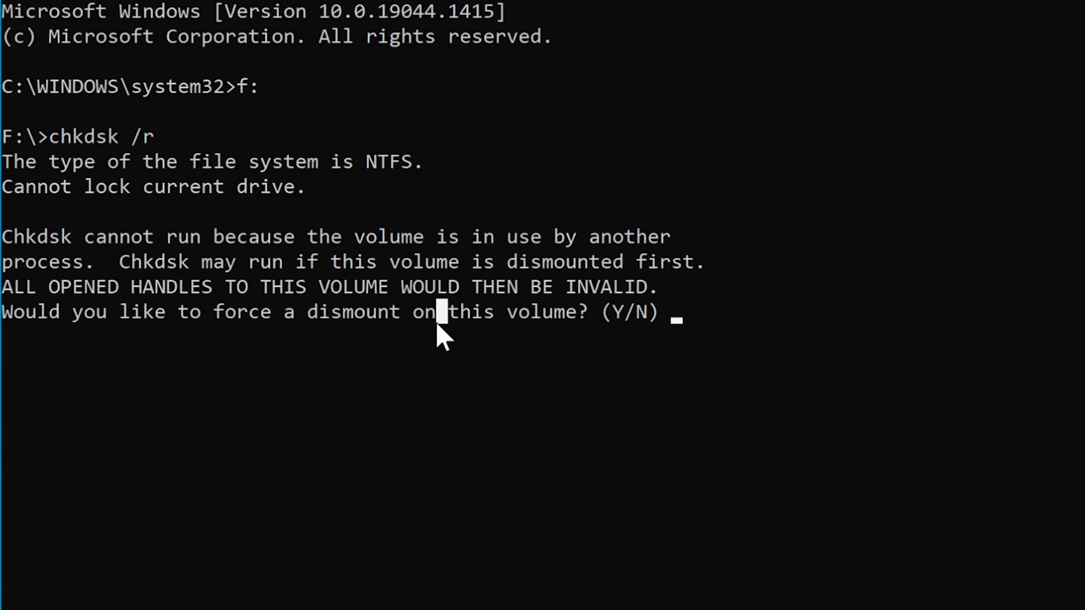
drag(11, 315, 666, 318)
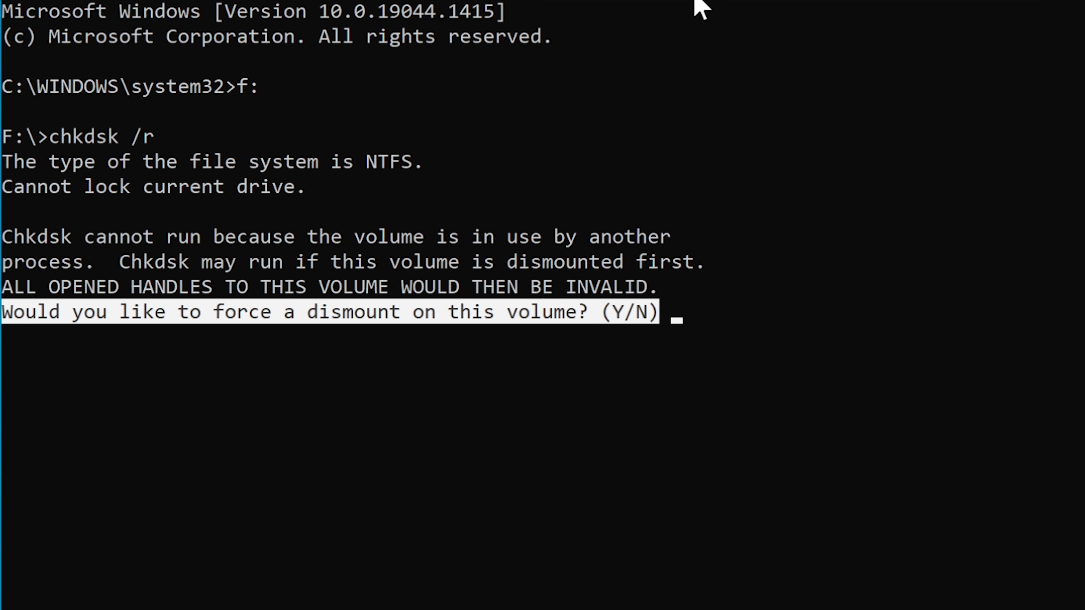
click(677, 295)
click(668, 315)
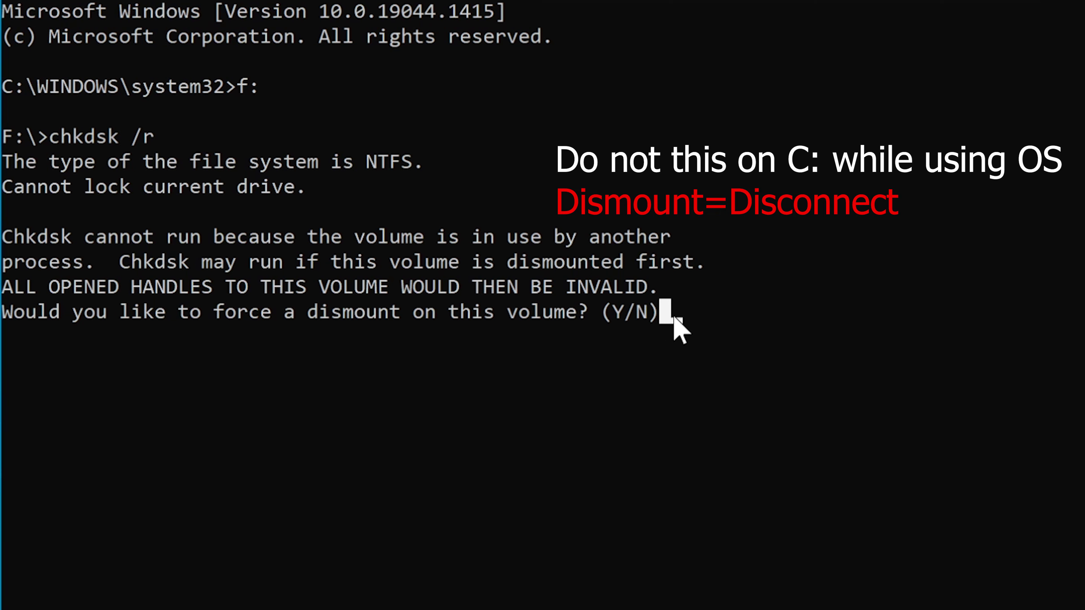
- Answer y to force the volume's dismount and examine the stage 4 line about bad clusters
click(674, 317)
text(y)
key(Return)
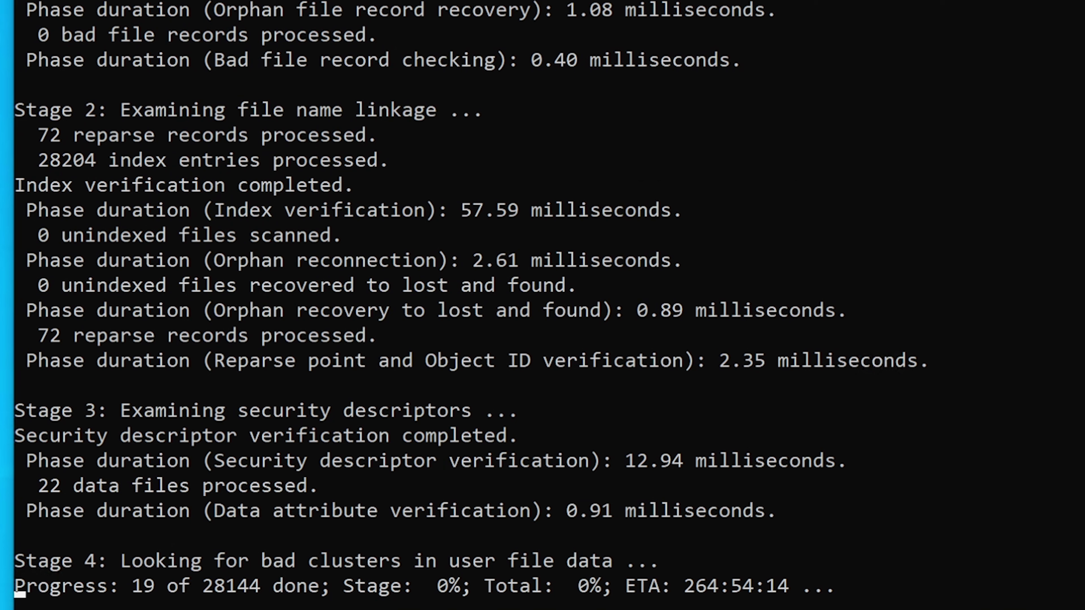
drag(262, 564, 409, 563)
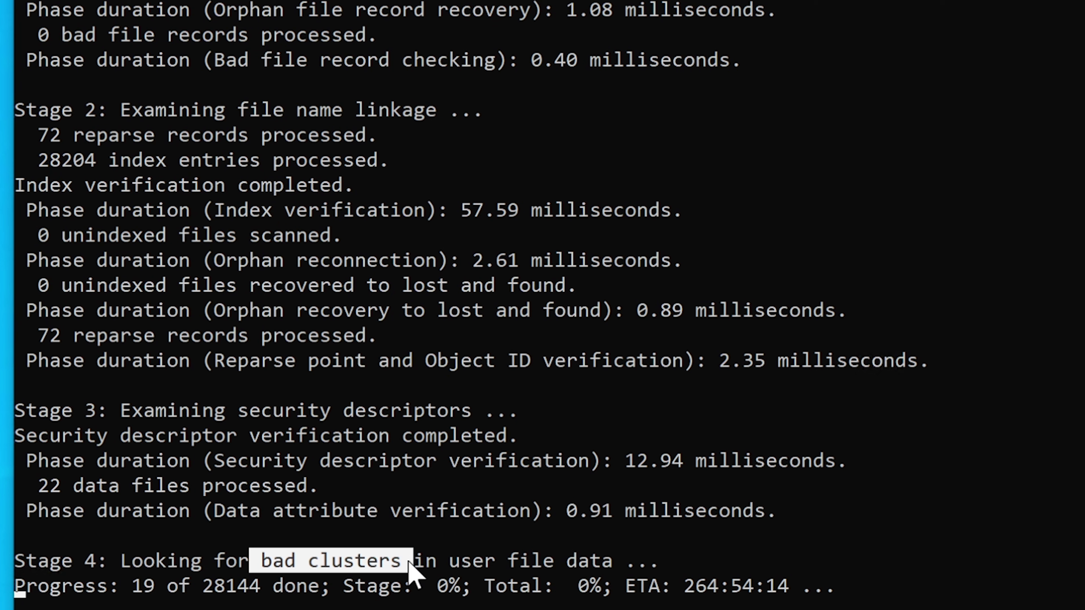
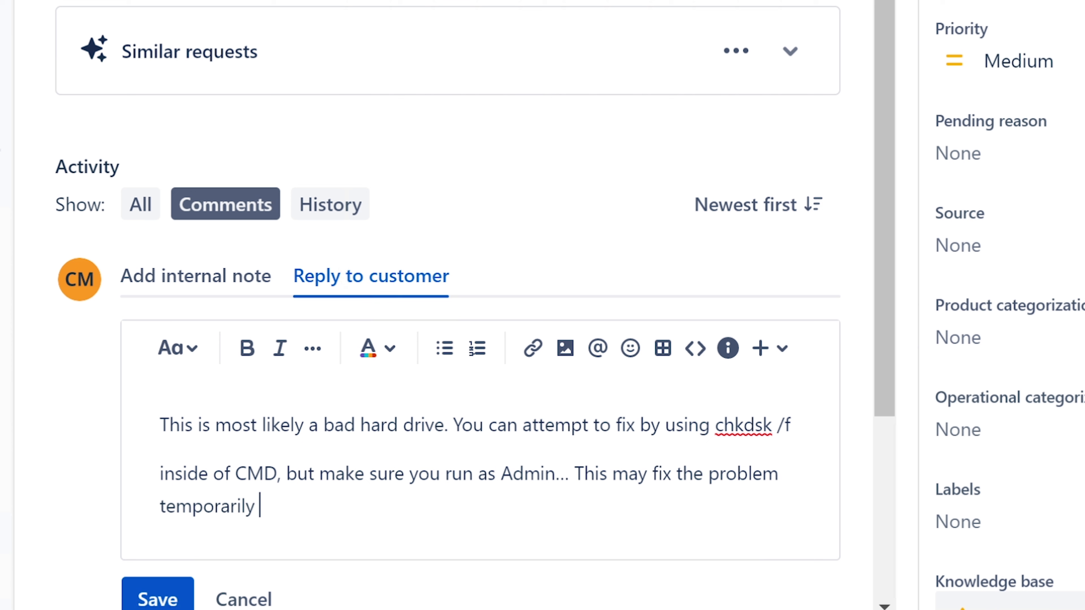
- Continue the customer reply with "; however, it most likely is going to be bad hard drive that needs to be replaced."
text(; ho)
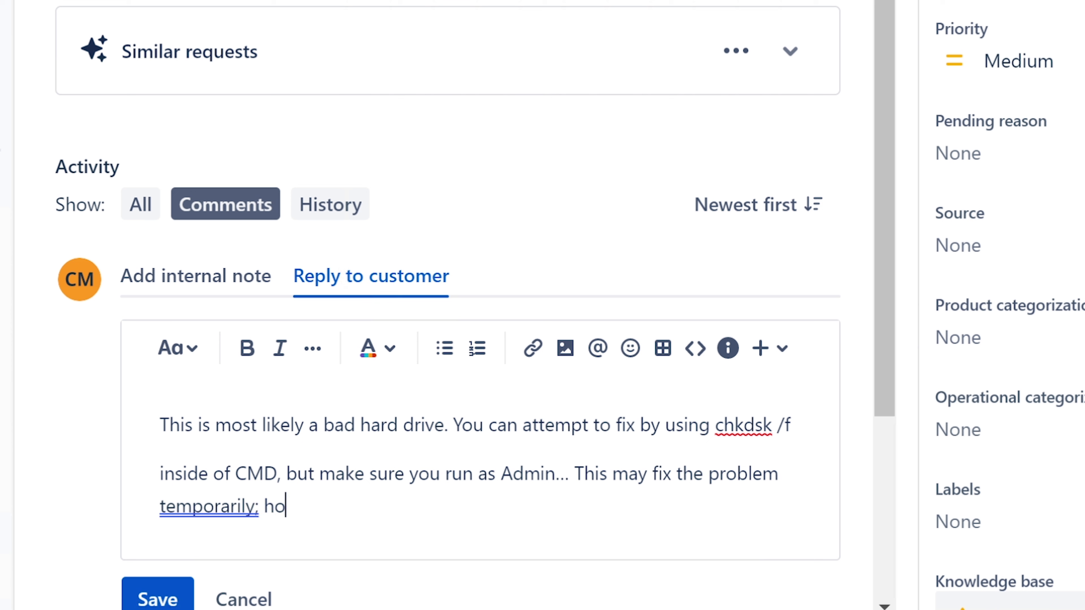
text(wever, it)
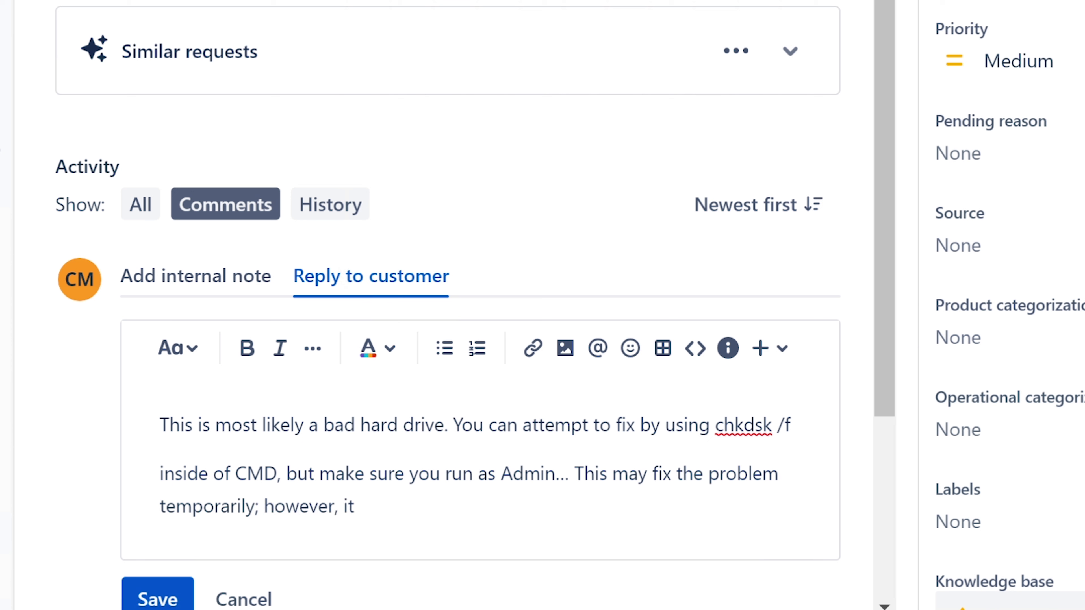
text( most likely )
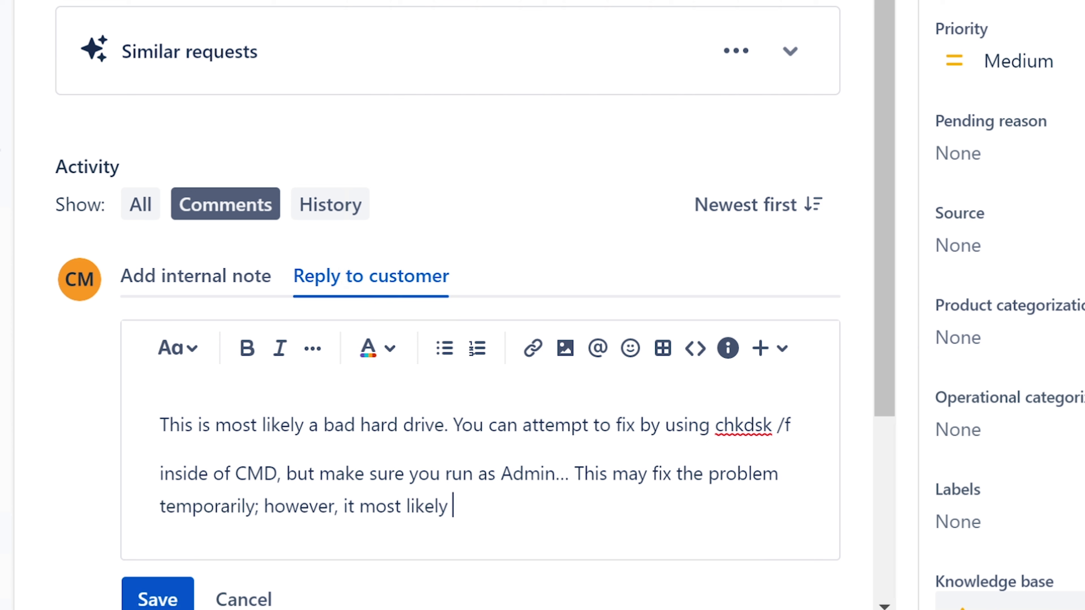
text(is going to a)
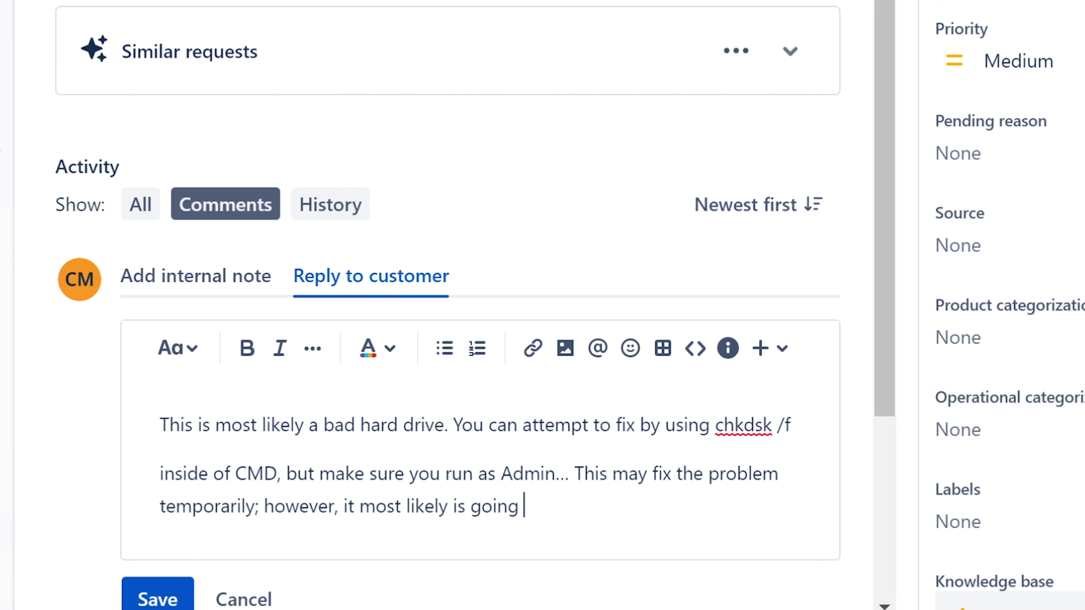
key(BackSpace)
key(BackSpace)
text(b ea)
key(BackSpace)
key(BackSpace)
key(BackSpace)
text(e bad ha)
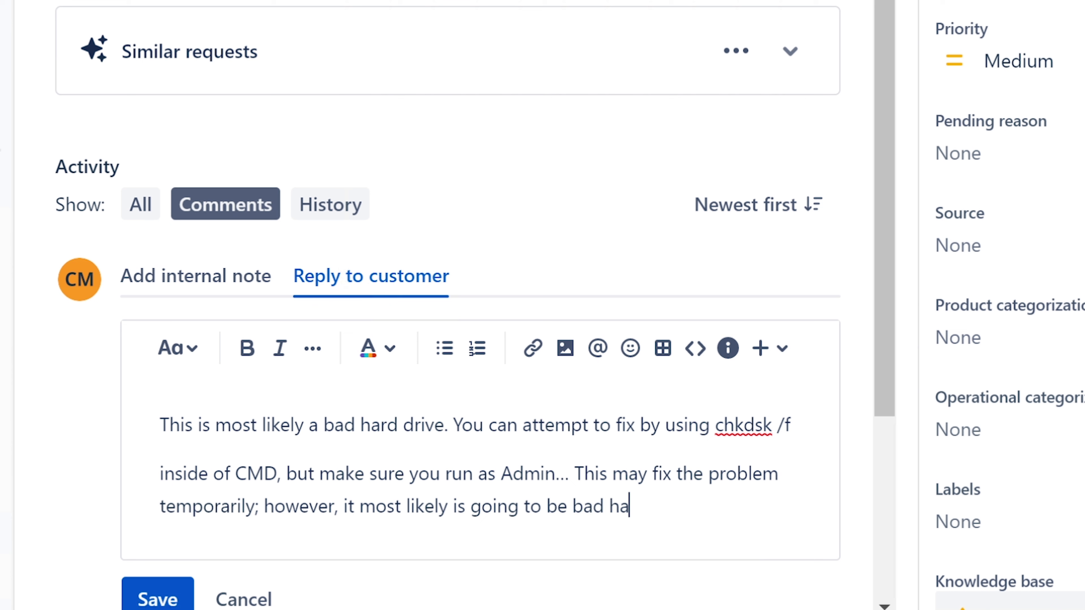
text(rd drive that ne)
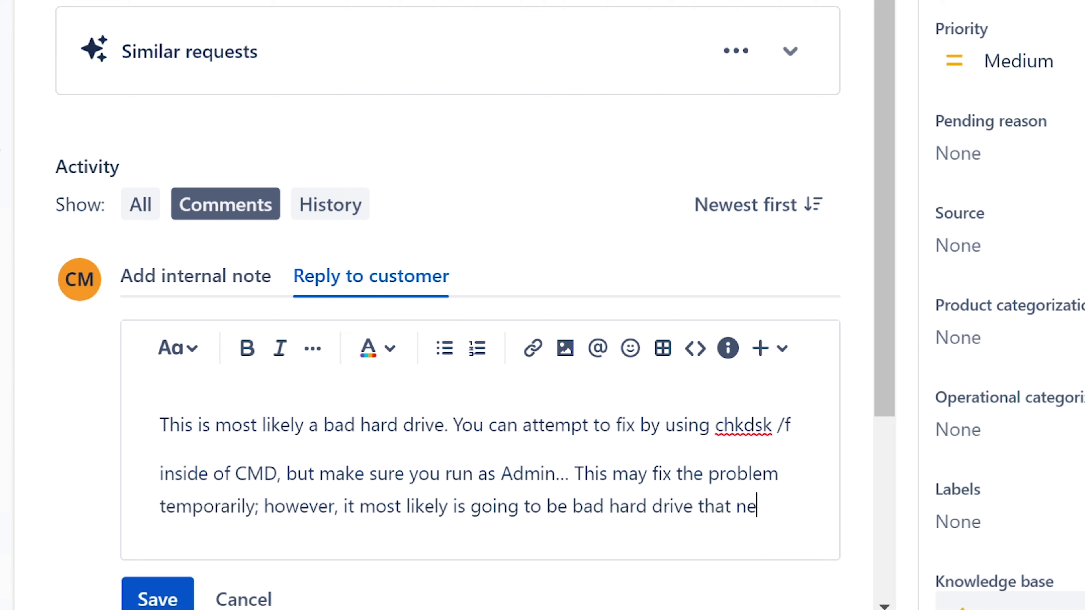
text(eds to be replaced.)
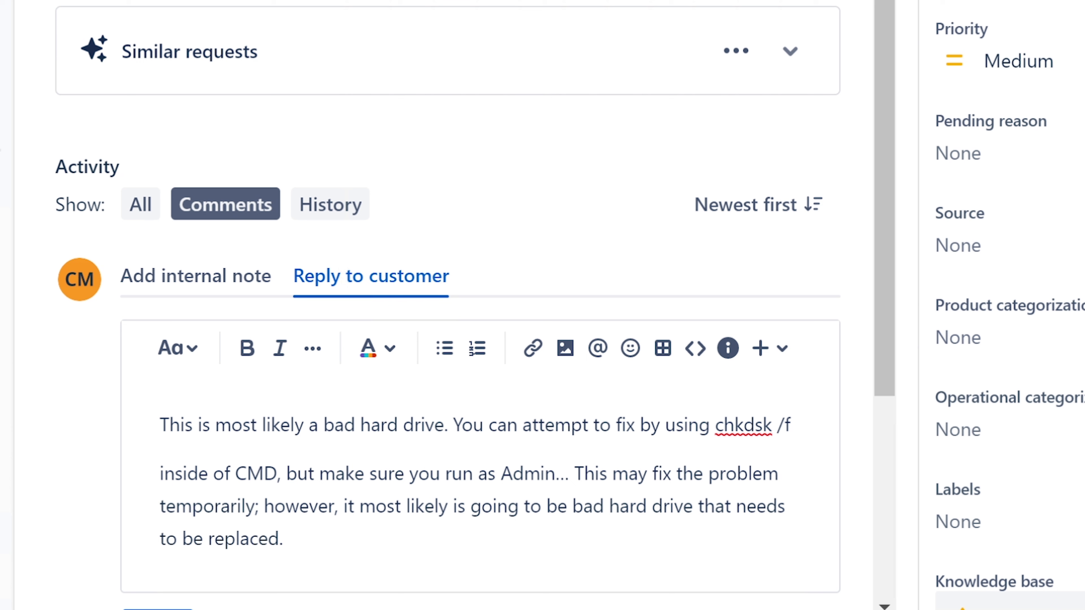
- Add the sentence "I suggest upgrading to an SSD storage." to the customer reply
text( I suggest)
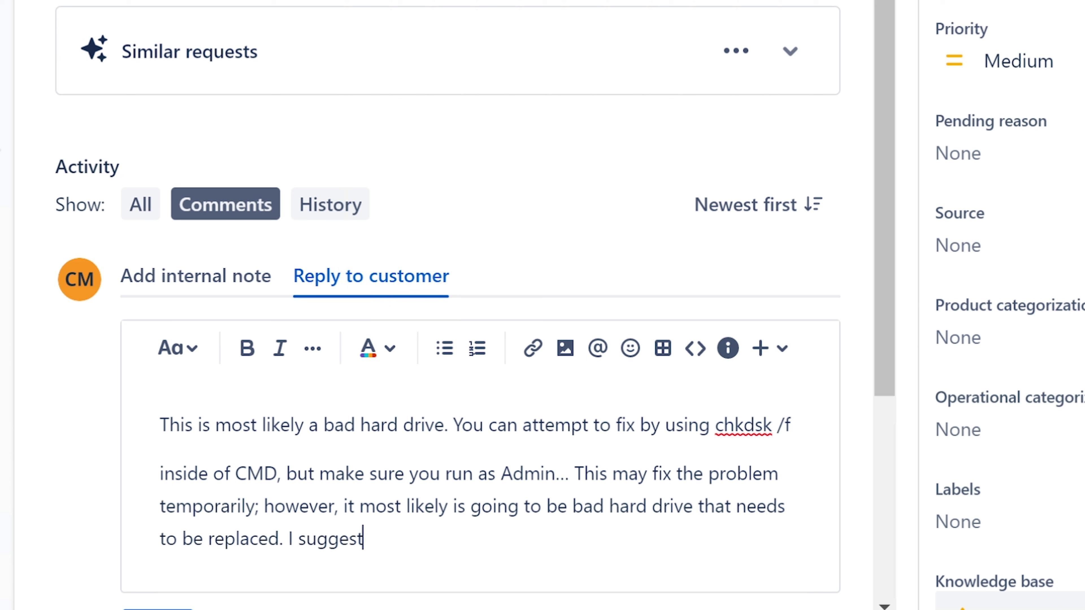
text( upgraind t)
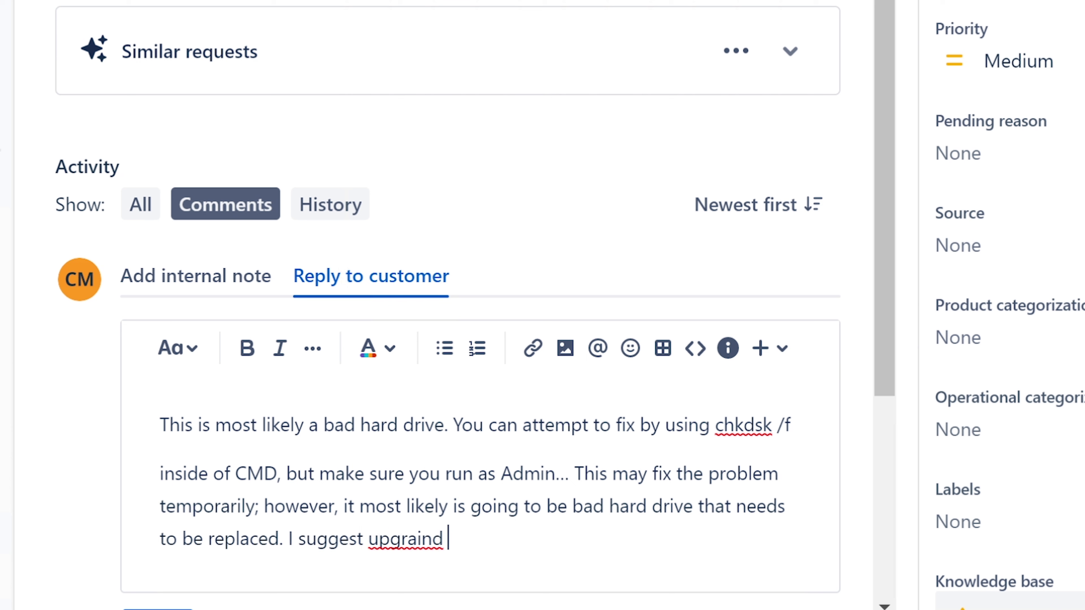
key(BackSpace)
key(BackSpace)
key(BackSpace)
key(BackSpace)
key(BackSpace)
text(ding to a)
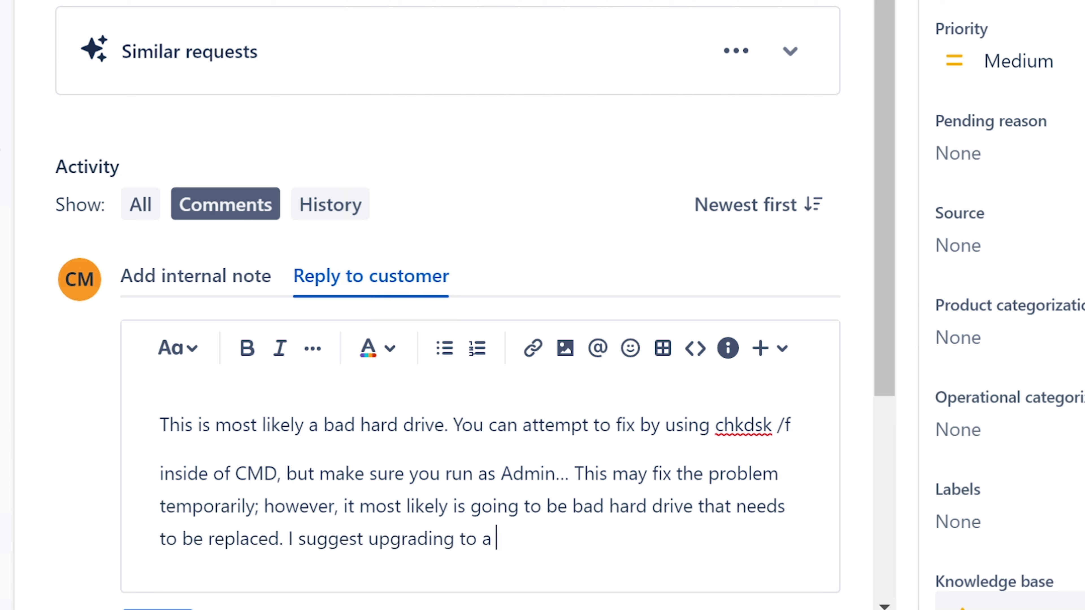
text(n SSD.)
key(BackSpace)
text(storage.)
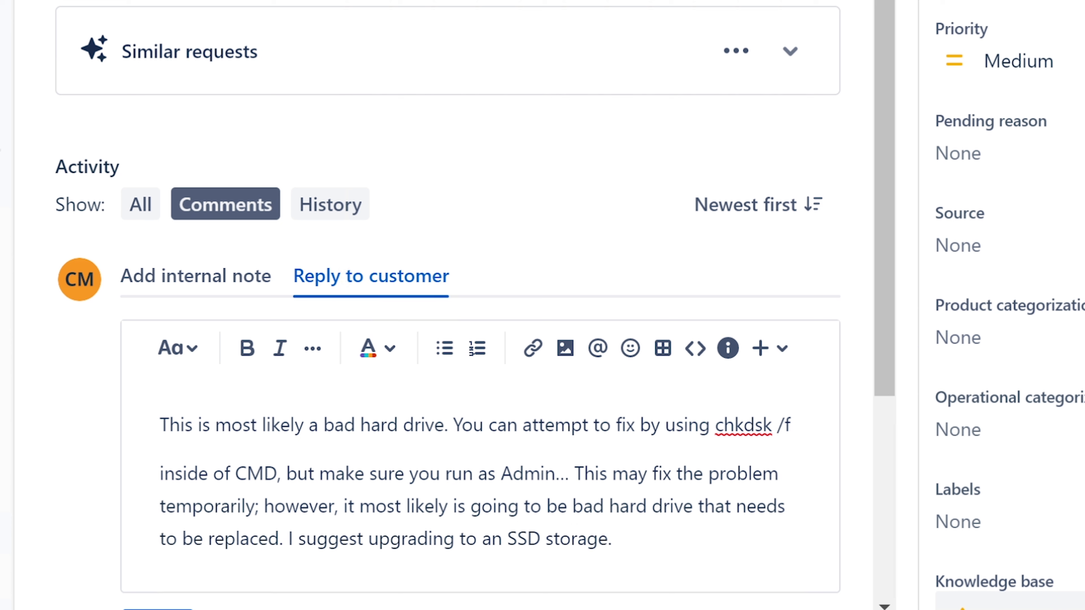
- Close the customer reply with "I hope that helps." and sign it with the technician's first name
key(Left)
key(Left)
key(Left)
key(Left)
key(Left)
key(Left)
key(Left)
key(Left)
key(Left)
key(Left)
key(Right)
key(Right)
key(Right)
key(Right)
key(Right)
key(Right)
key(Right)
key(Right)
key(Right)
key(Right)
text(I hope that helps)
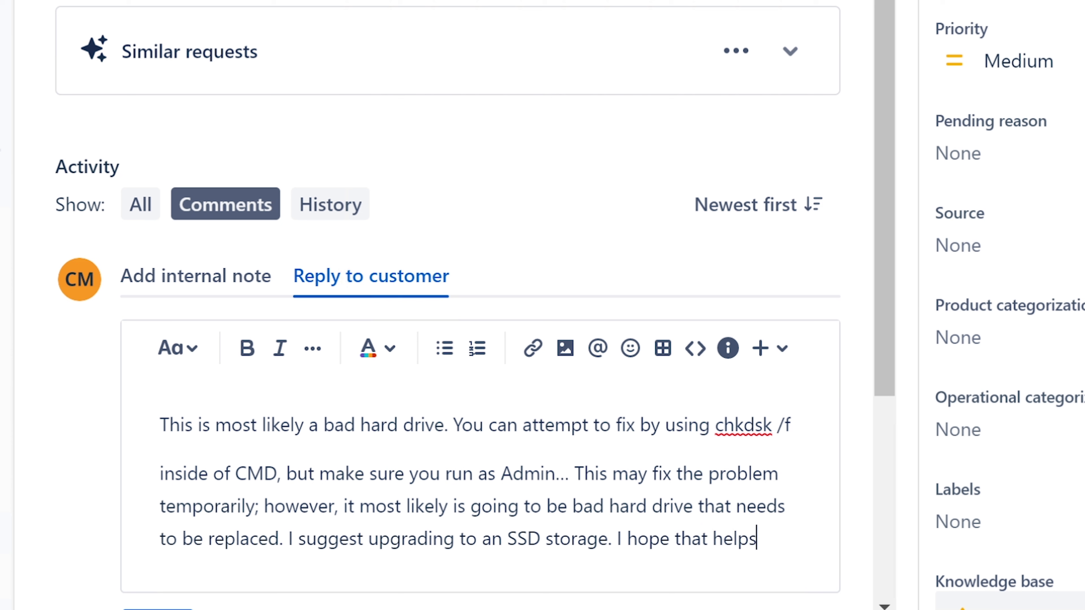
text(. Ervin)
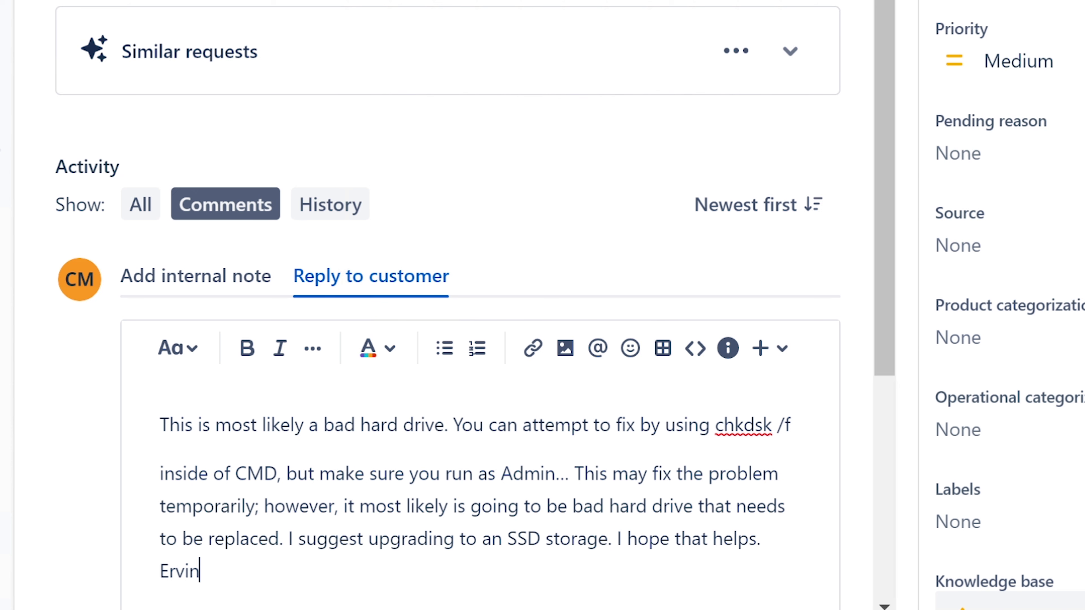
- Save the reply to the customer and review the posted comment in the ticket's activity
scroll(878, 23, down, 5)
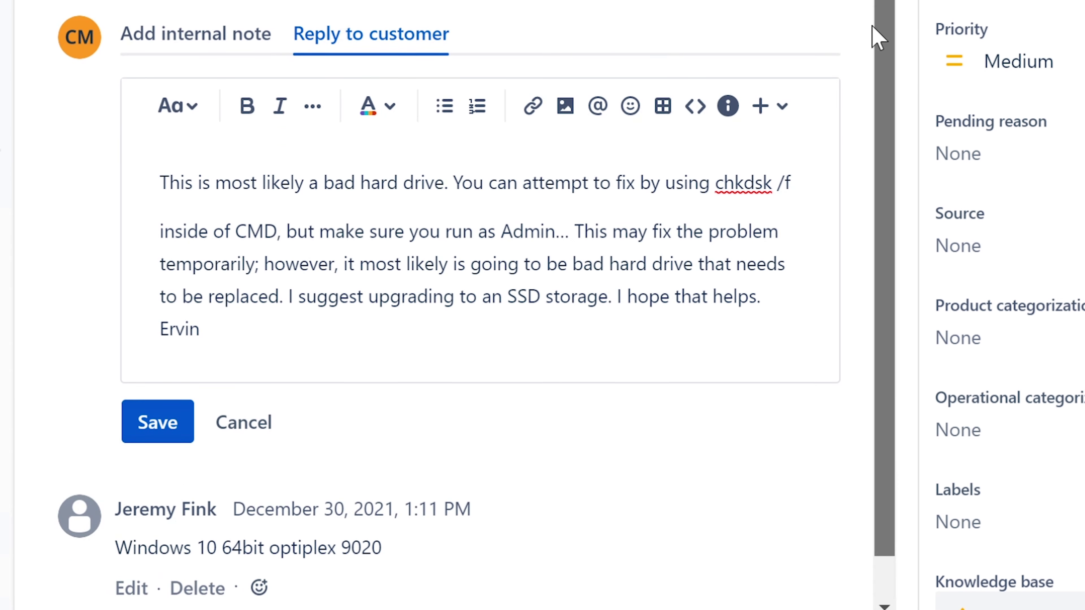
scroll(863, 51, down, 1)
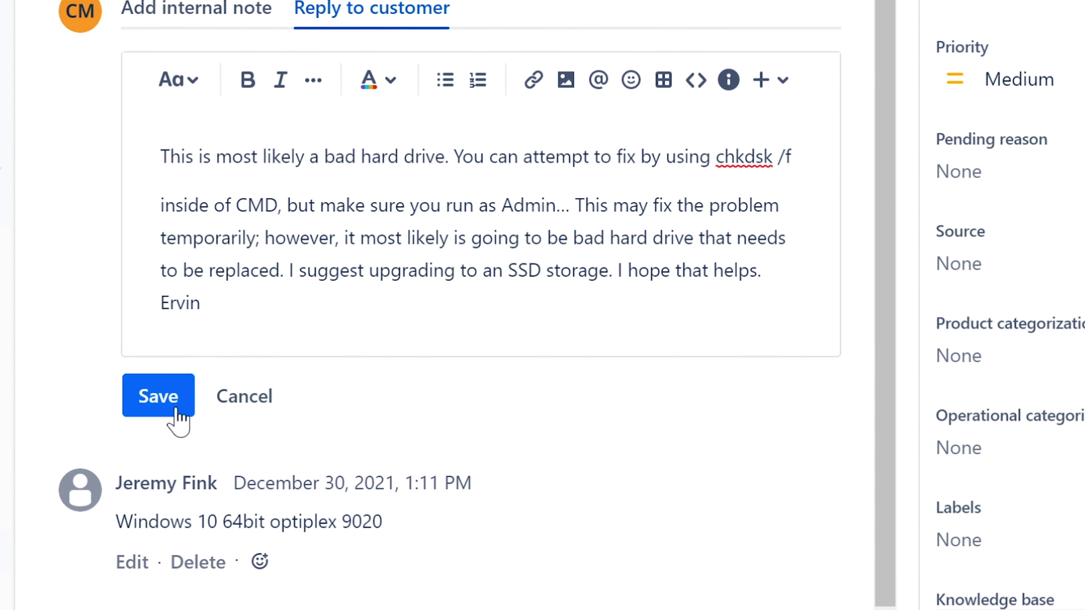
click(166, 408)
scroll(174, 417, up, 4)
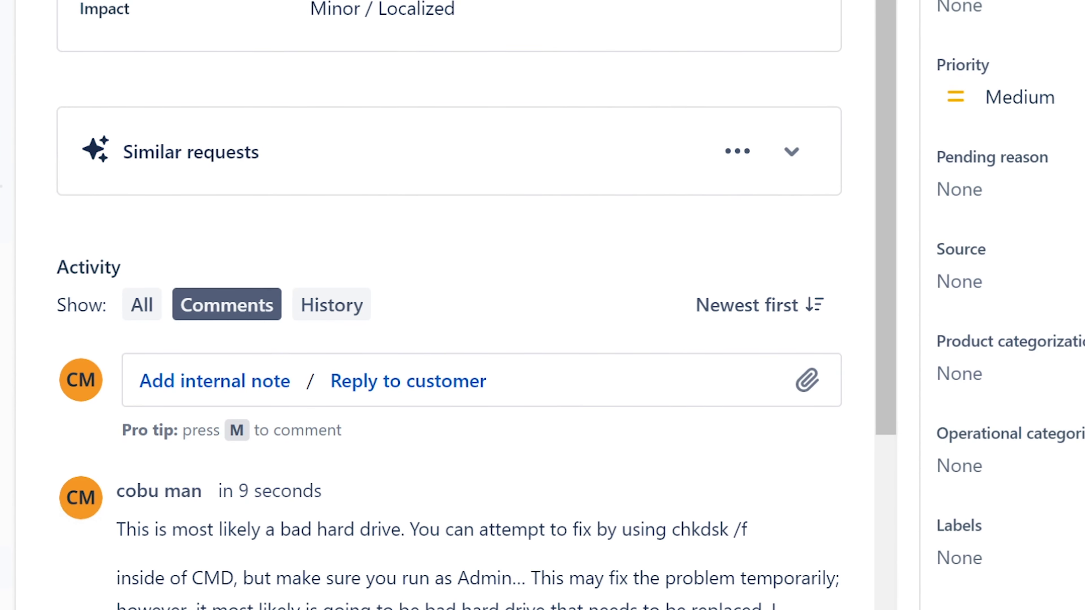
scroll(886, 61, down, 5)
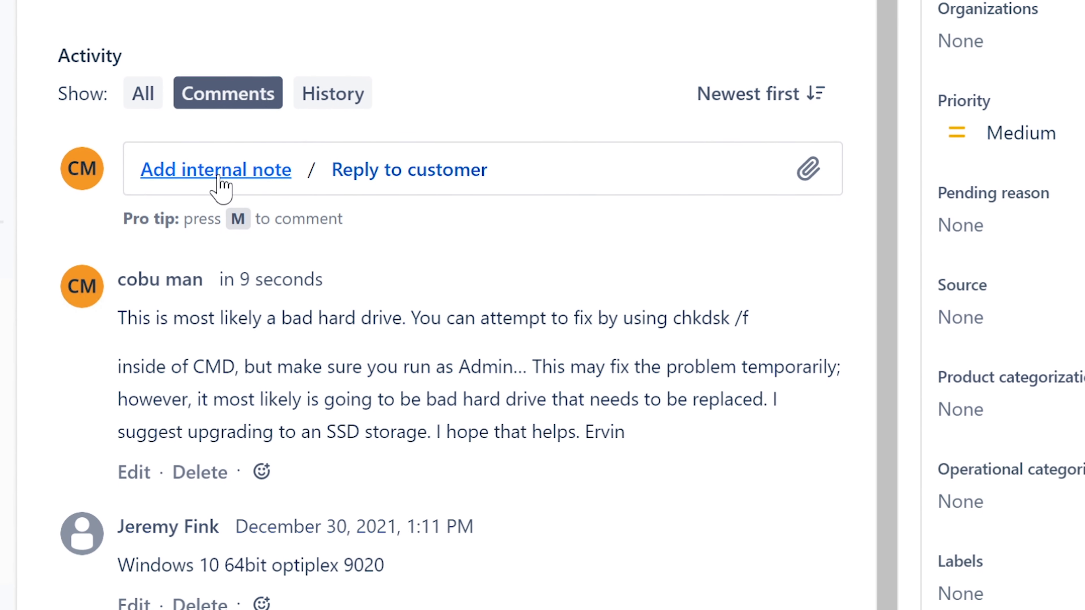
- Start a new internal note in the ticket's activity section
click(219, 172)
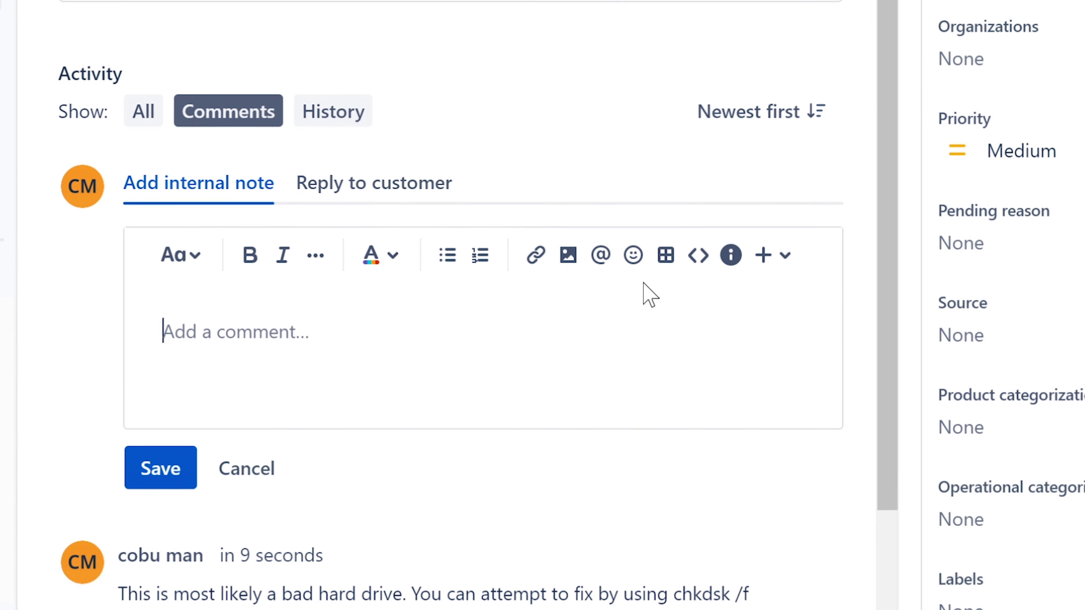
scroll(894, 145, down, 5)
scroll(908, 376, up, 3)
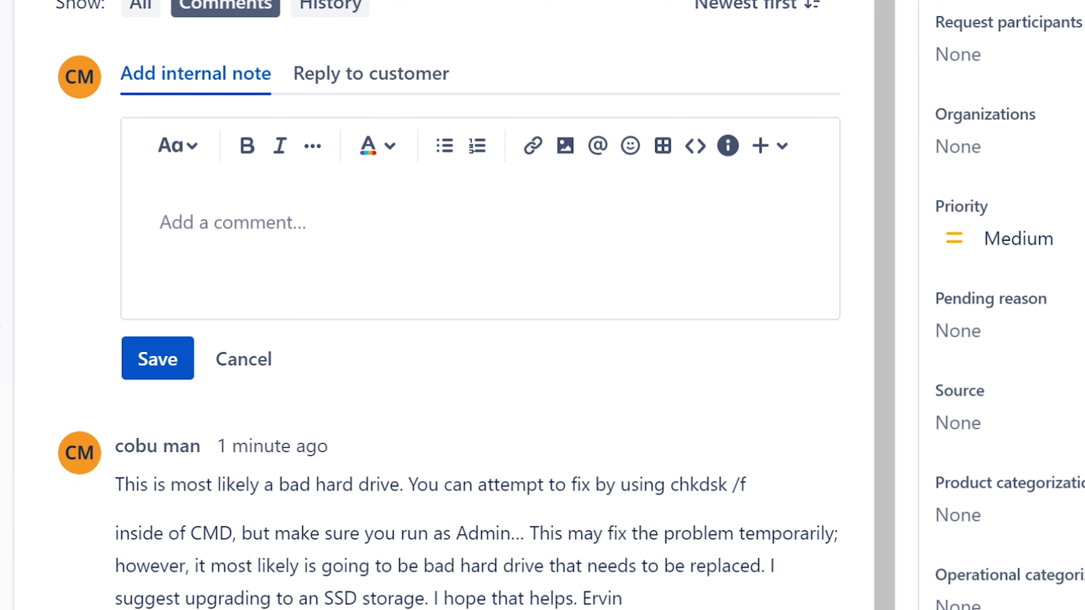
text(Fix)
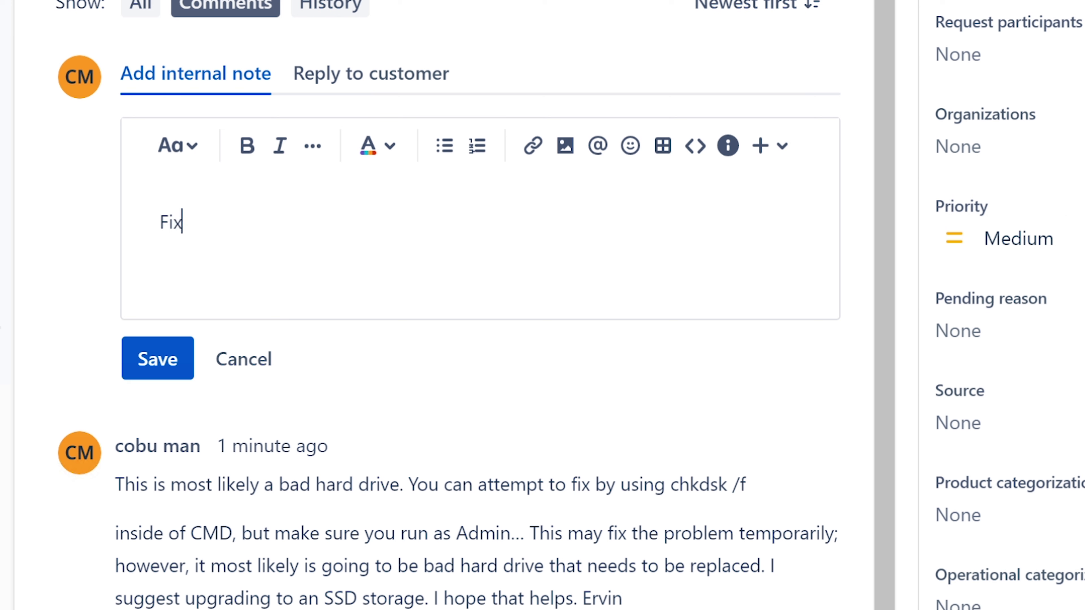
text(ed by rep)
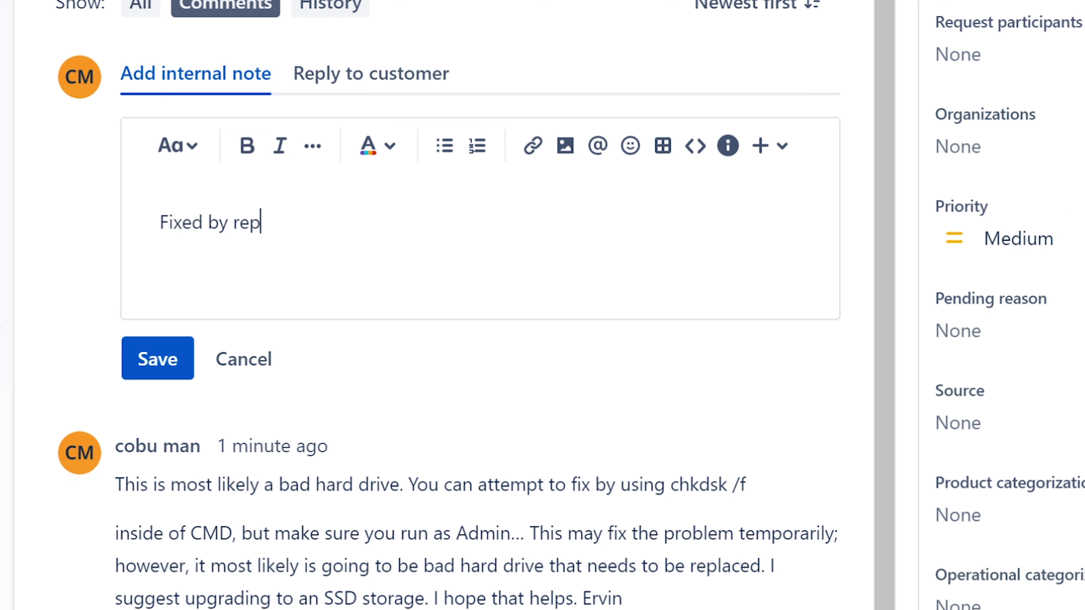
text(lac)
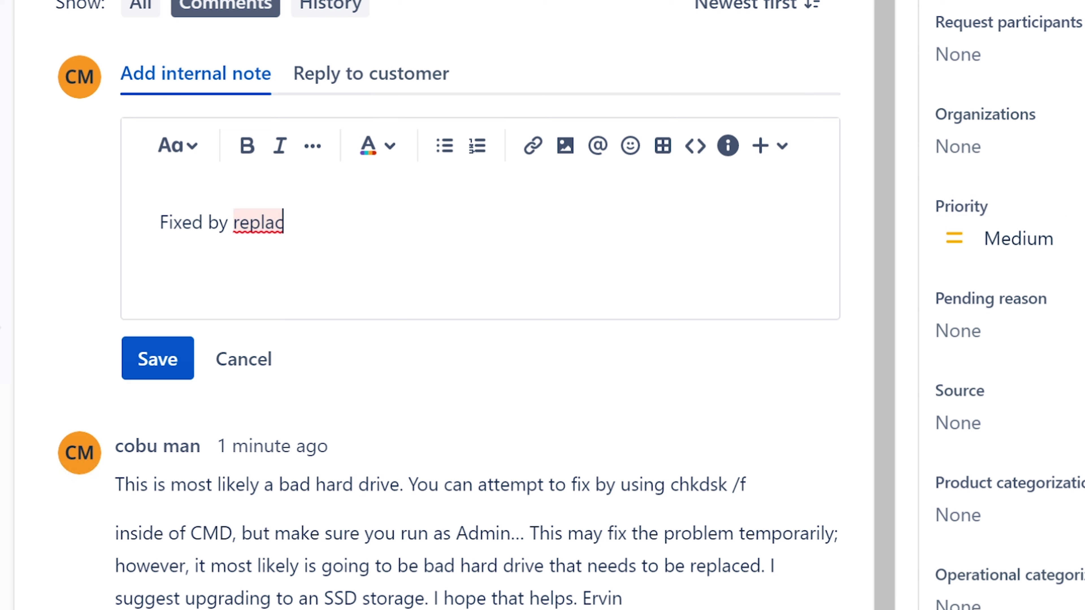
text(aming a)
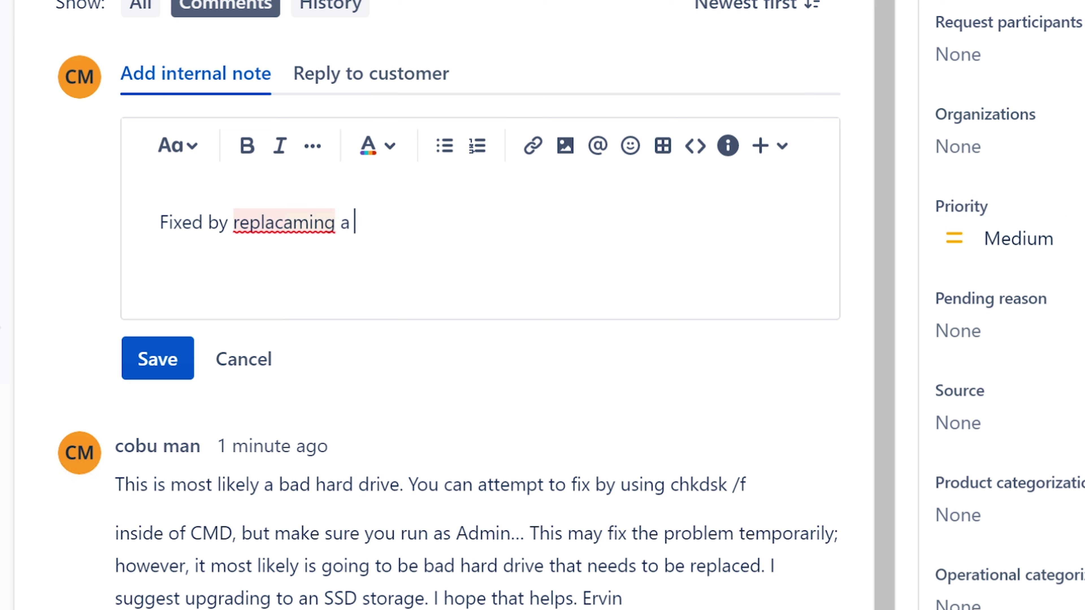
key(BackSpace)
key(BackSpace)
key(BackSpace)
key(BackSpace)
key(BackSpace)
key(BackSpace)
key(BackSpace)
key(BackSpace)
key(BackSpace)
key(BackSpace)
key(BackSpace)
key(BackSpace)
key(BackSpace)
key(BackSpace)
key(BackSpace)
key(BackSpace)
key(BackSpace)
key(BackSpace)
key(BackSpace)
key(BackSpace)
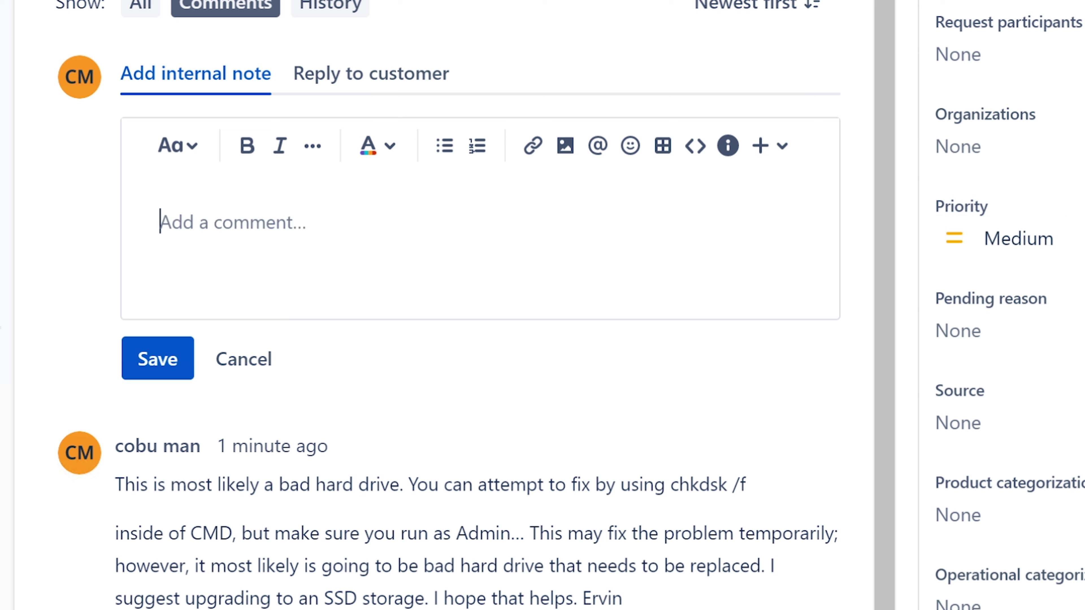
- Write the internal note "Forwarded ticket to on-site tech to replace the HDD.", sign it with the technician's first name and save it
text(Forwarded ti)
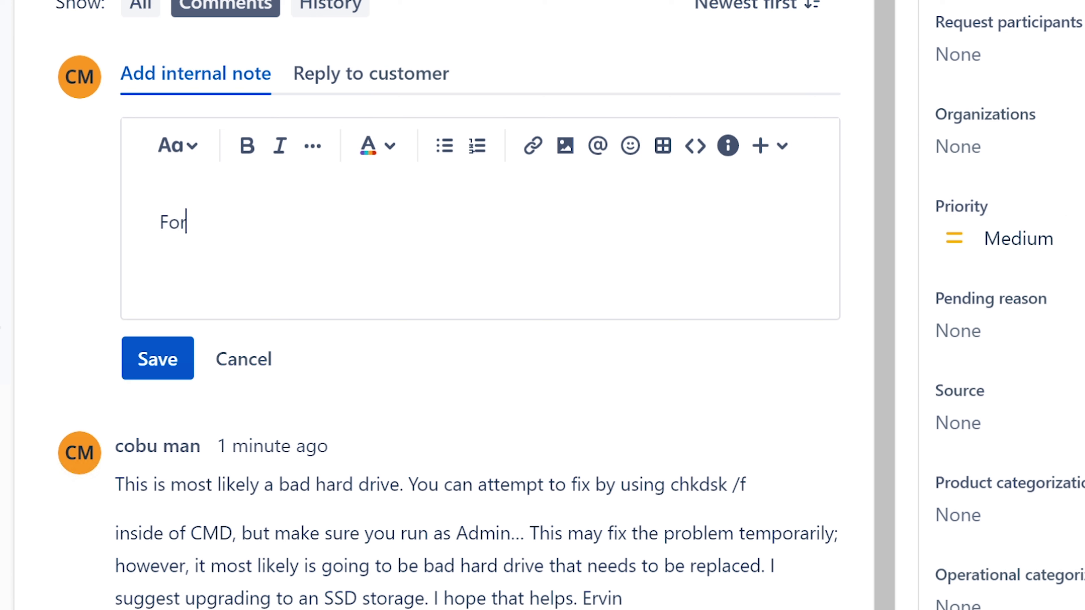
text(cket )
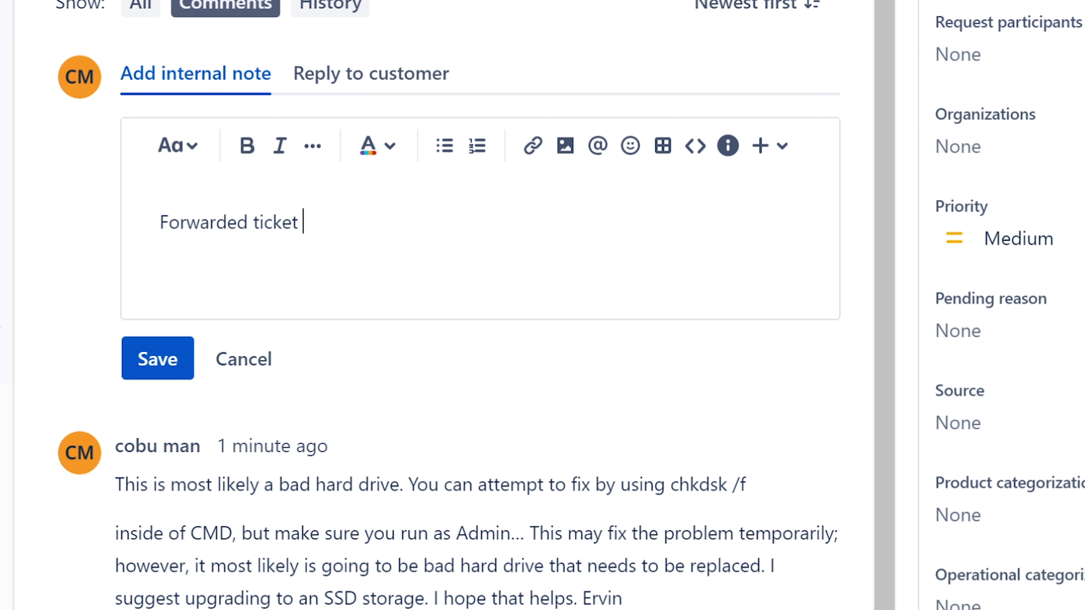
text(to on-site te)
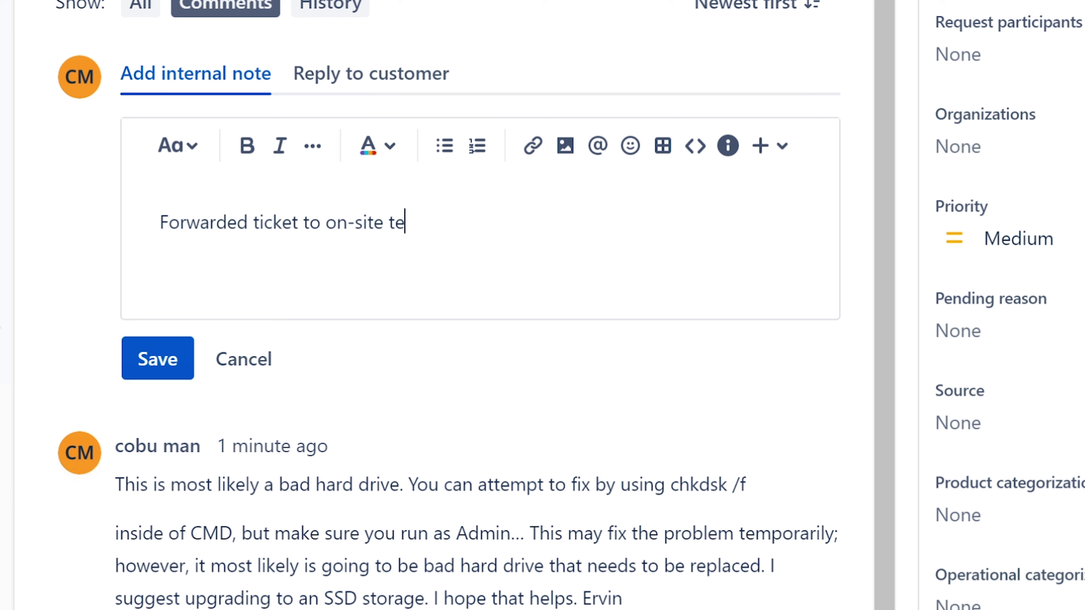
text(ch to replace t)
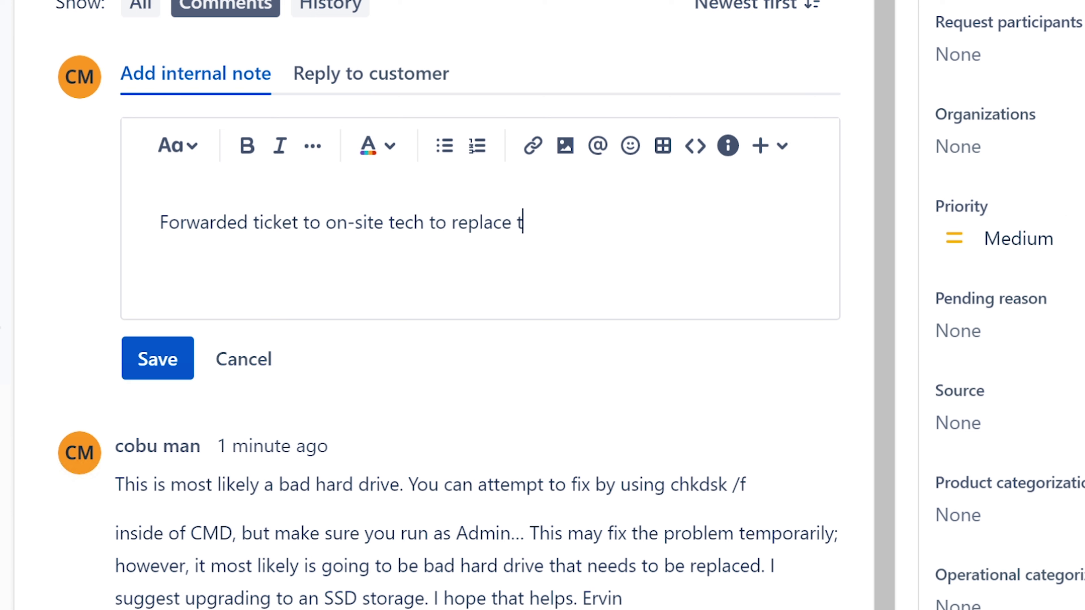
text(he Hdd)
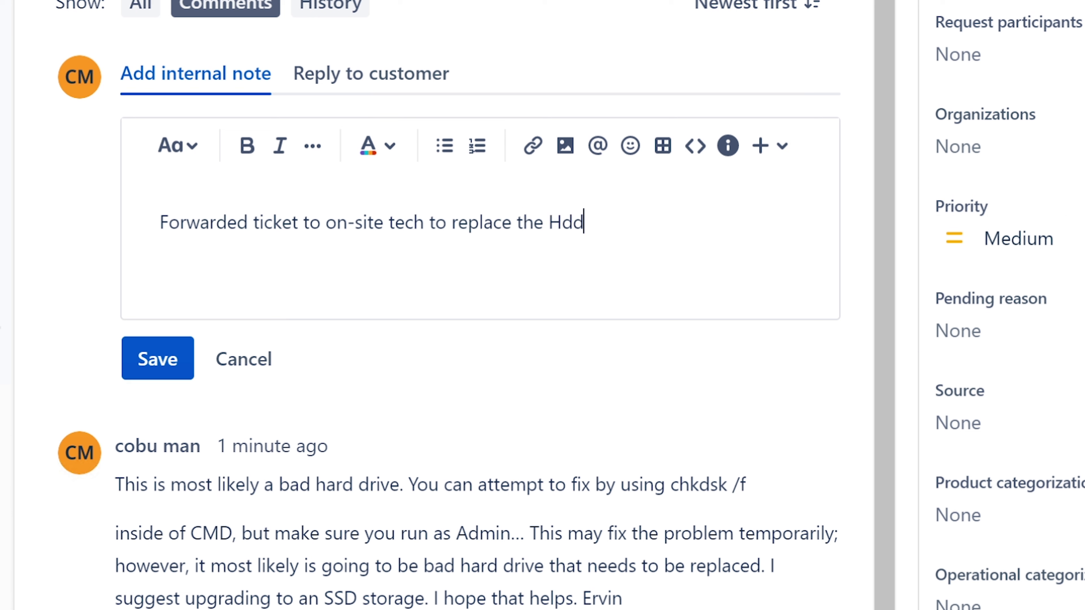
key(BackSpace)
key(BackSpace)
text(DD. Ervin)
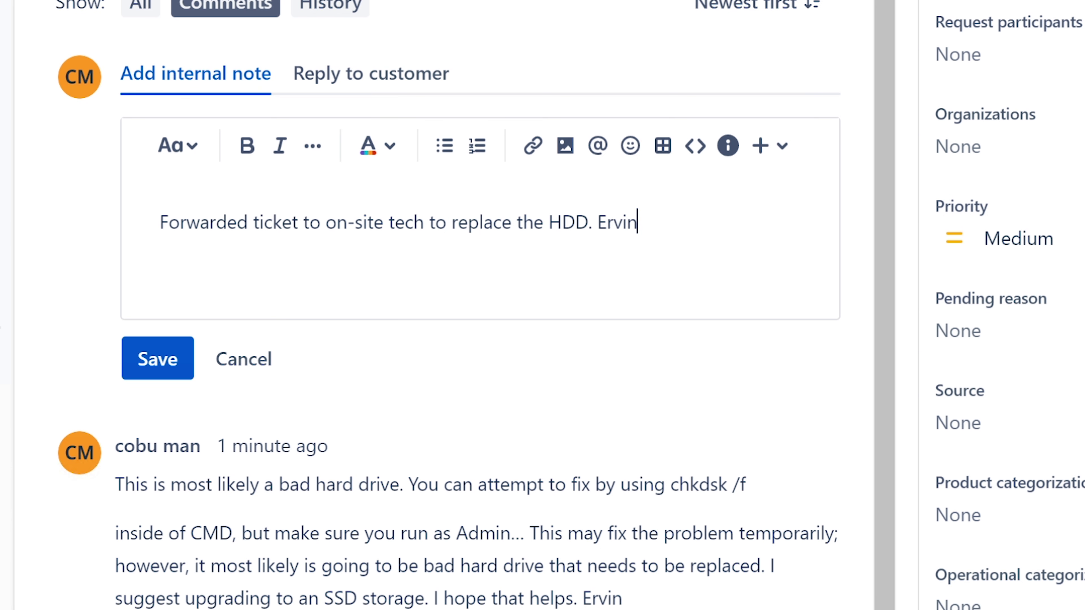
click(137, 367)
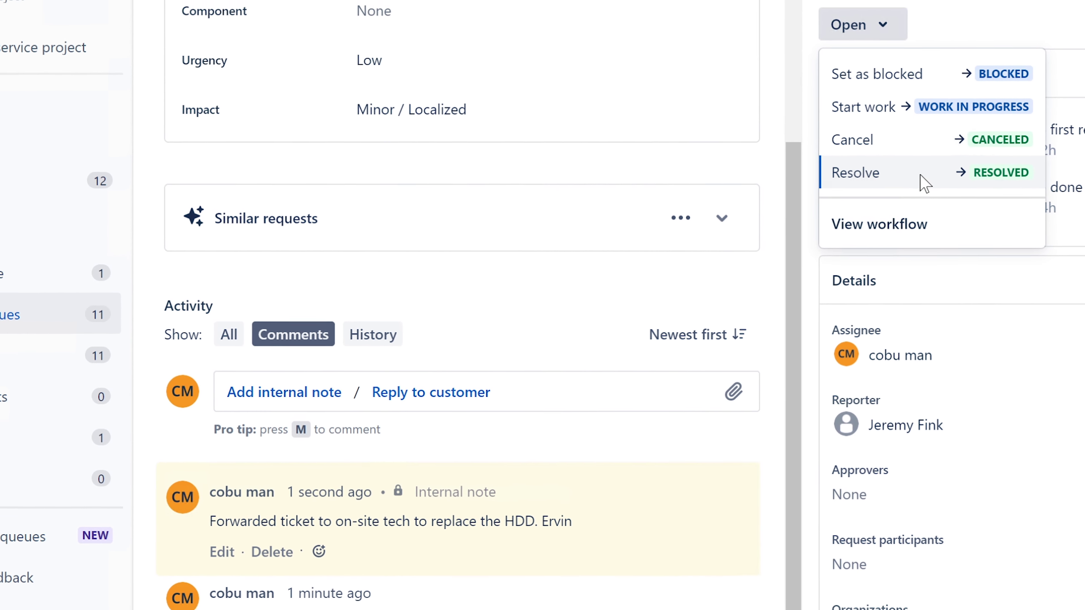
- Resolve the "Trouble code" ticket and look back over its comments and description
click(935, 155)
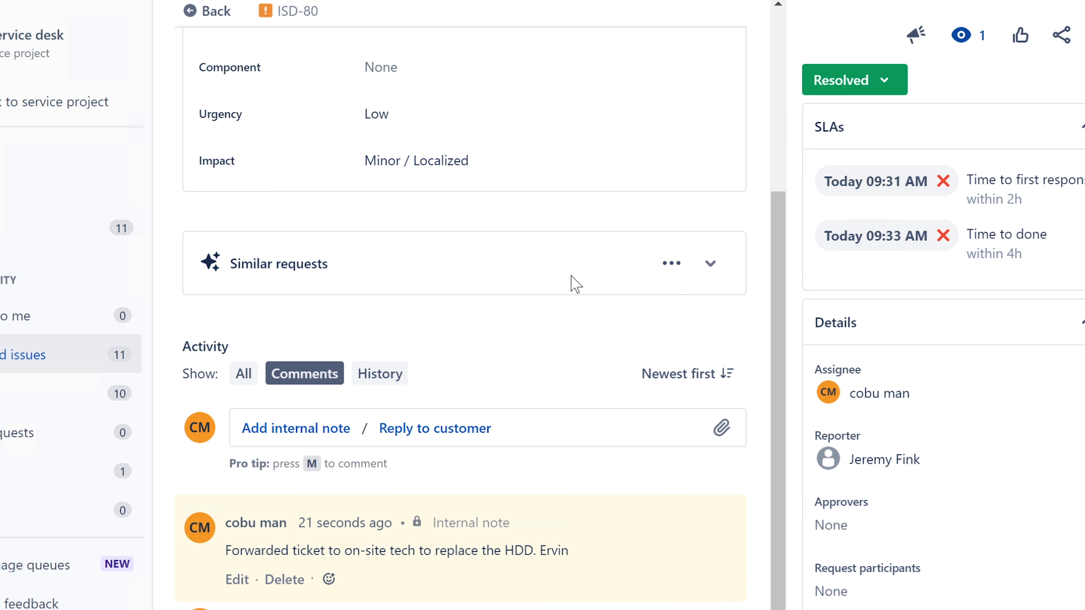
scroll(572, 273, down, 1)
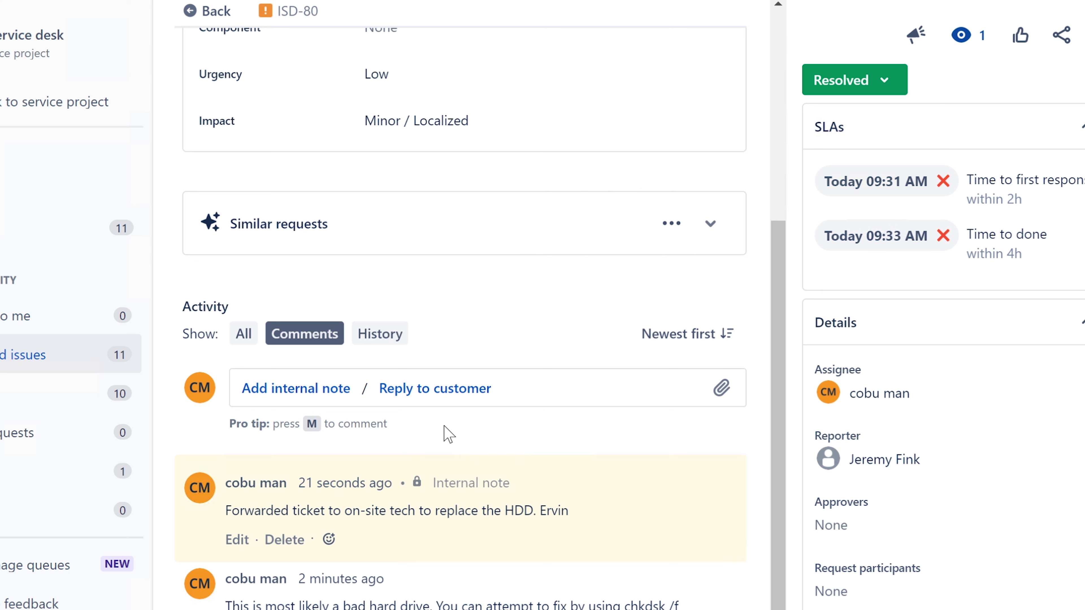
drag(777, 417, 764, 208)
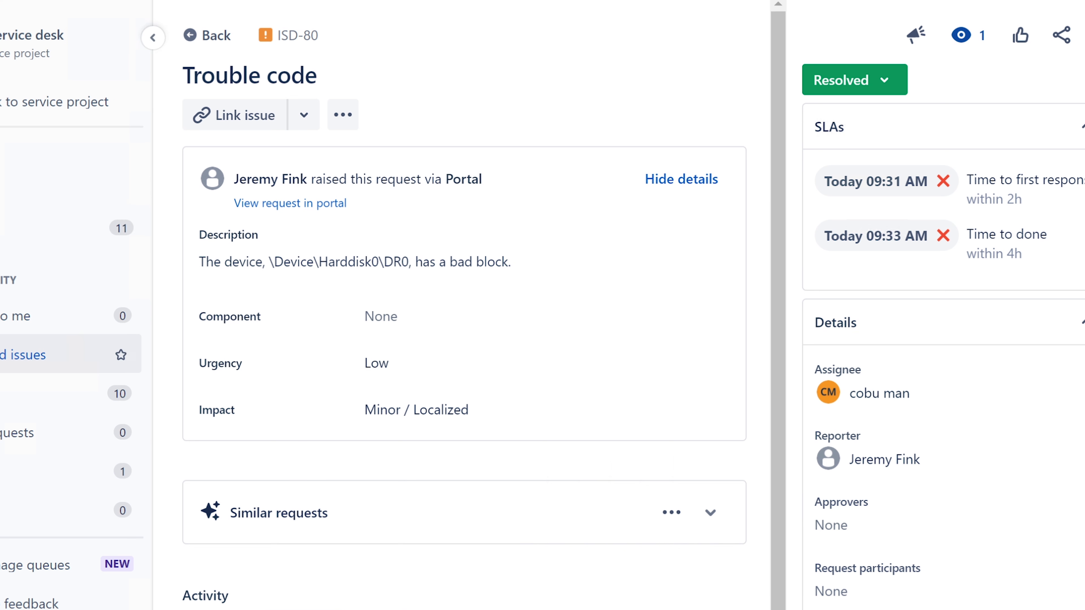
- Open the "Outlook search issue" ticket from the Unassigned issues queue and assign it to yourself
click(4, 364)
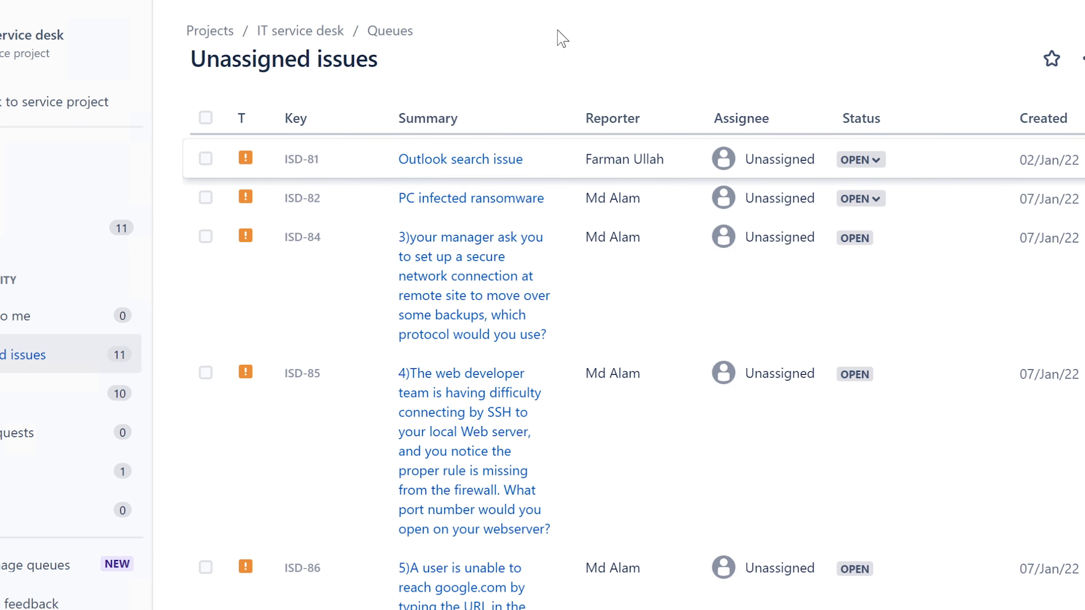
click(450, 160)
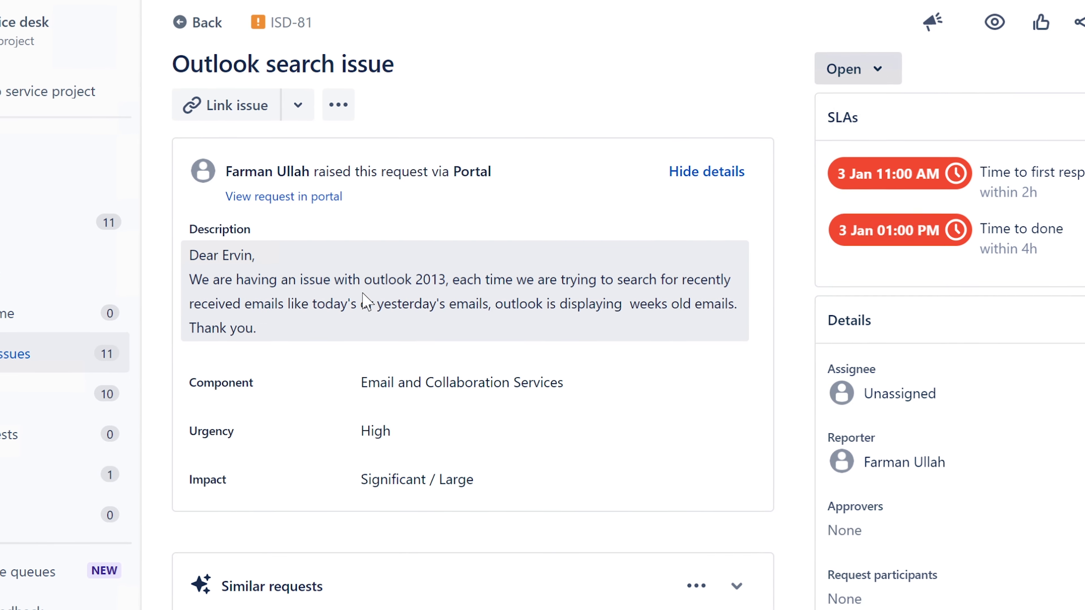
click(899, 393)
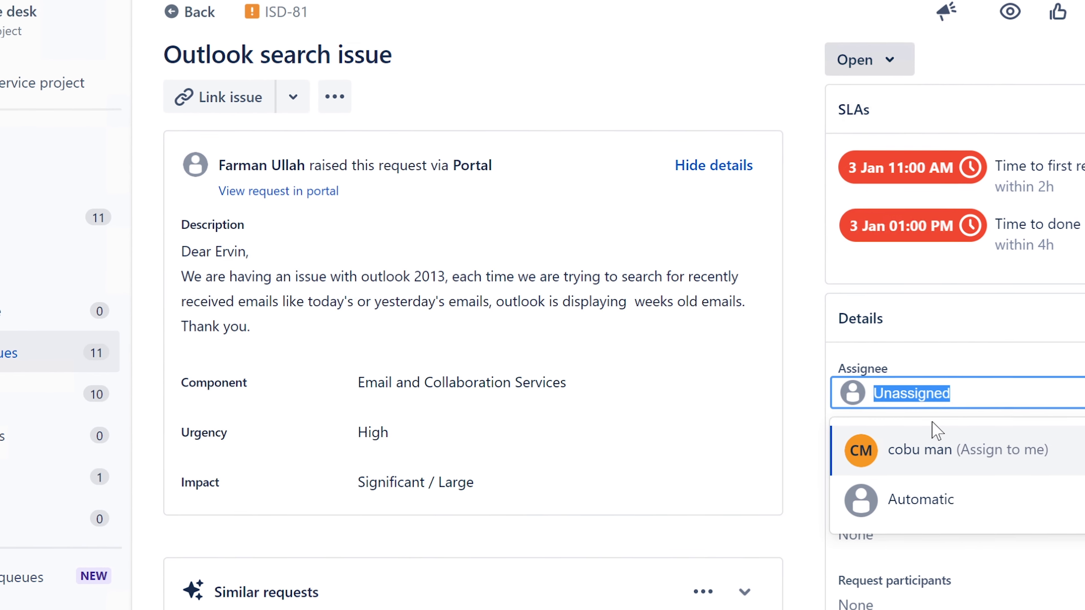
click(923, 451)
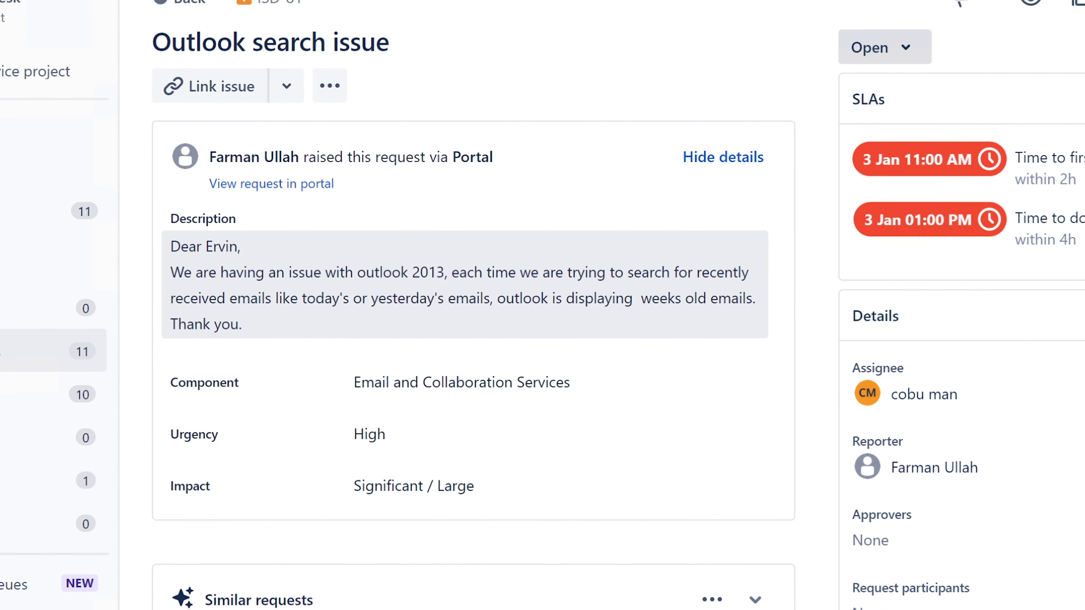
- Read through the ticket's description of the Outlook 2013 email search problem
drag(167, 272, 801, 285)
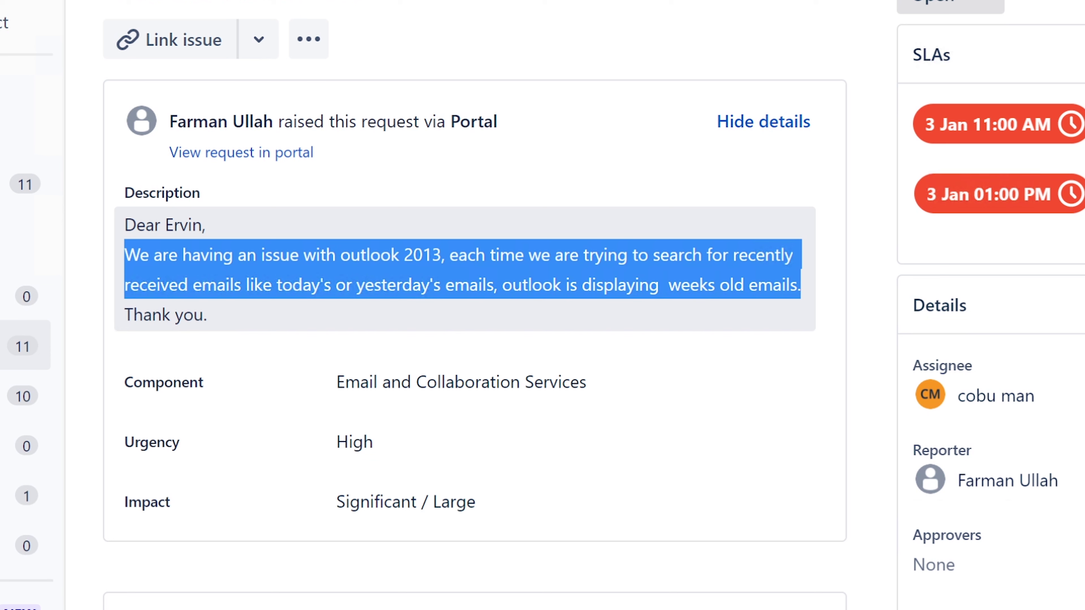
click(657, 278)
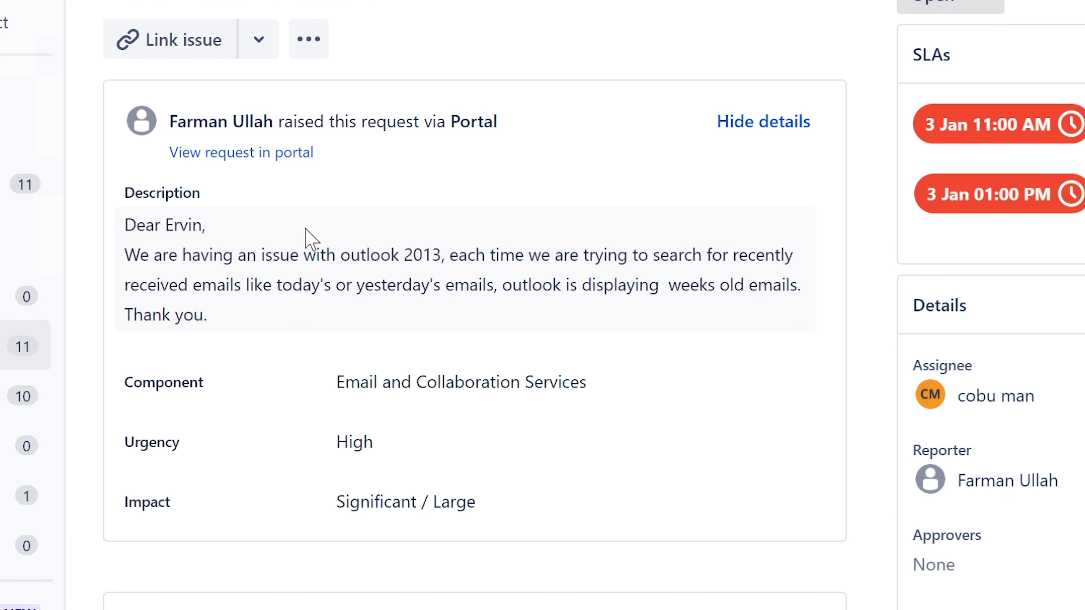
double_click(130, 255)
drag(130, 255, 797, 285)
click(451, 256)
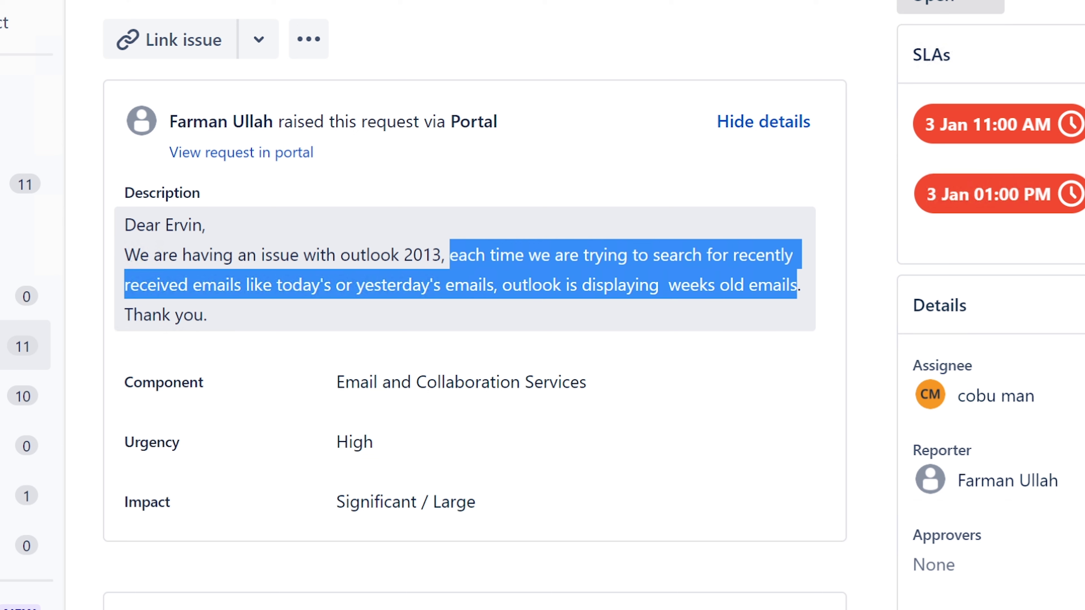
click(481, 269)
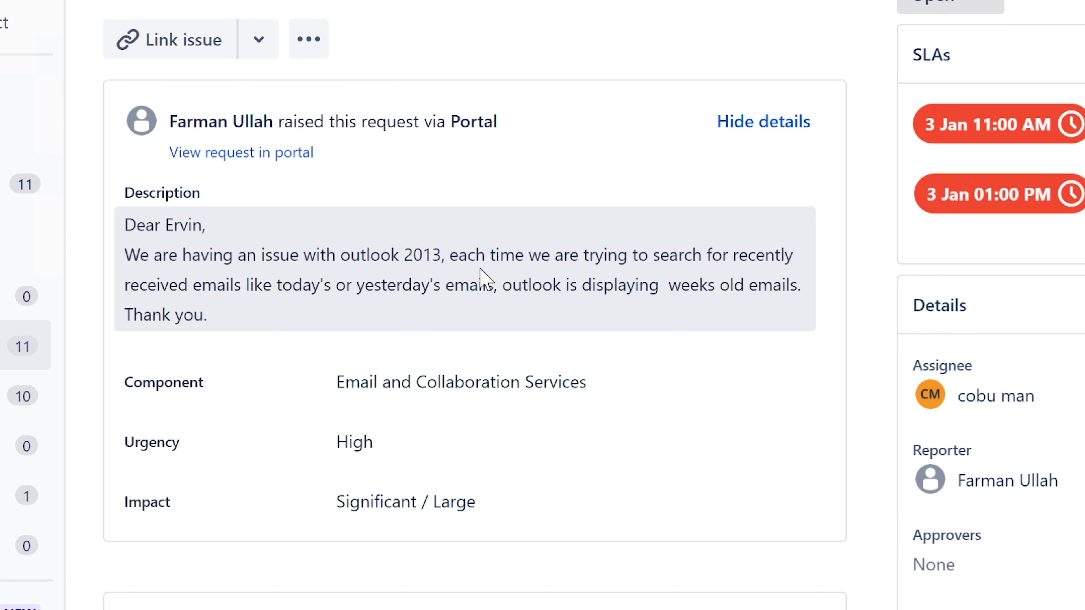
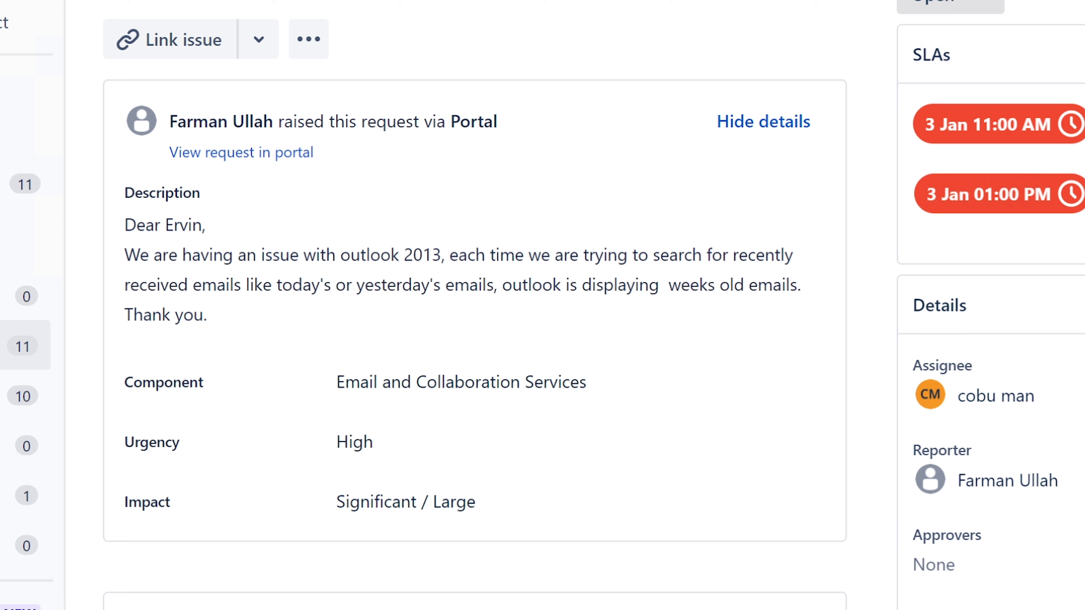
- Open Task Manager and examine the performance graphs of the vEthernet (Default Switch) adapter and the memory
right_click(596, 609)
click(658, 609)
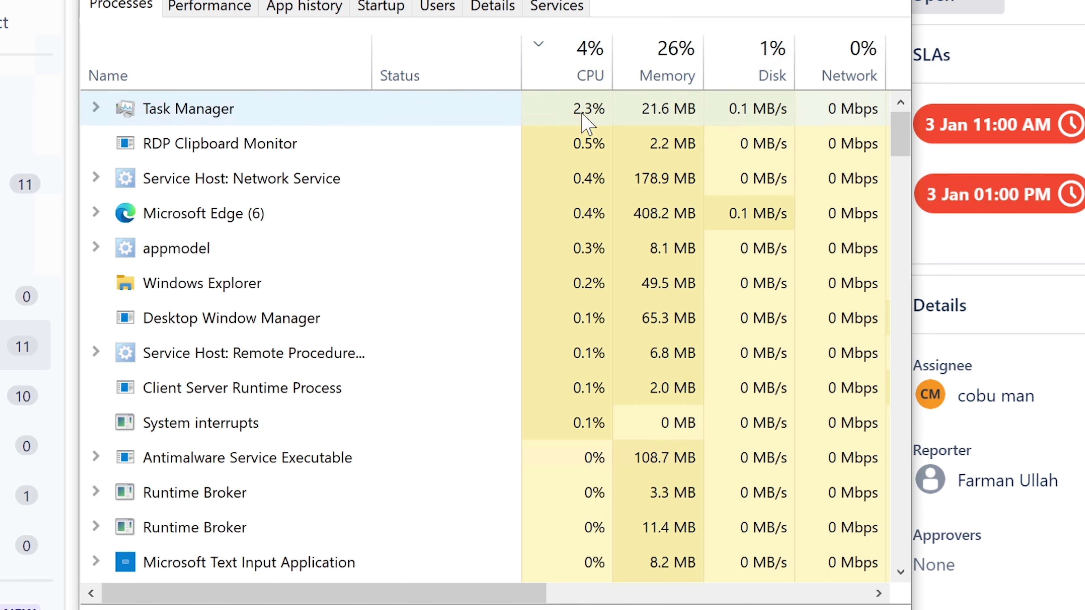
click(225, 11)
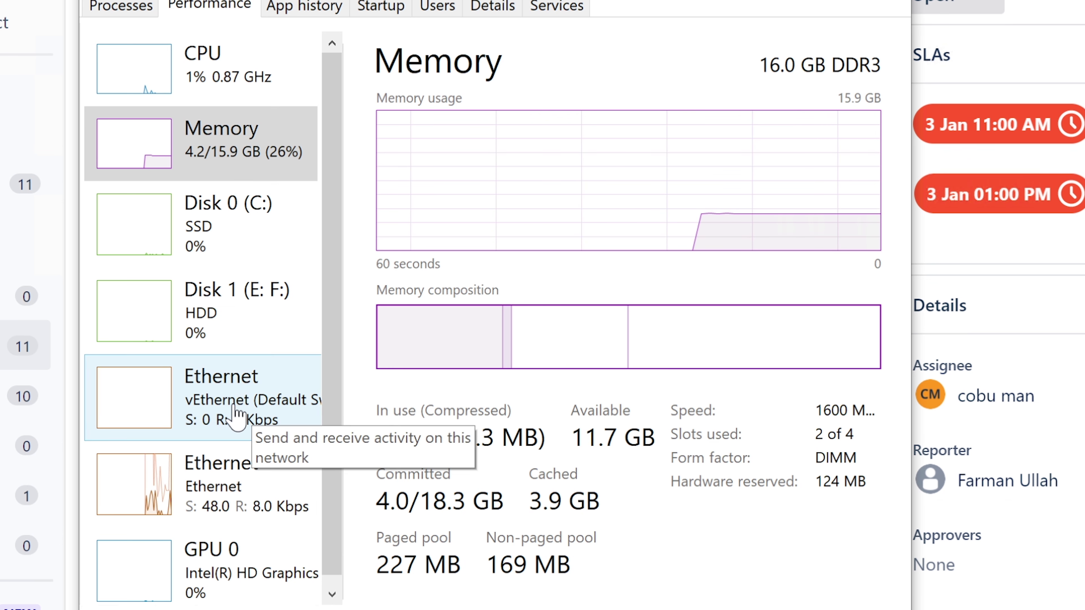
click(238, 414)
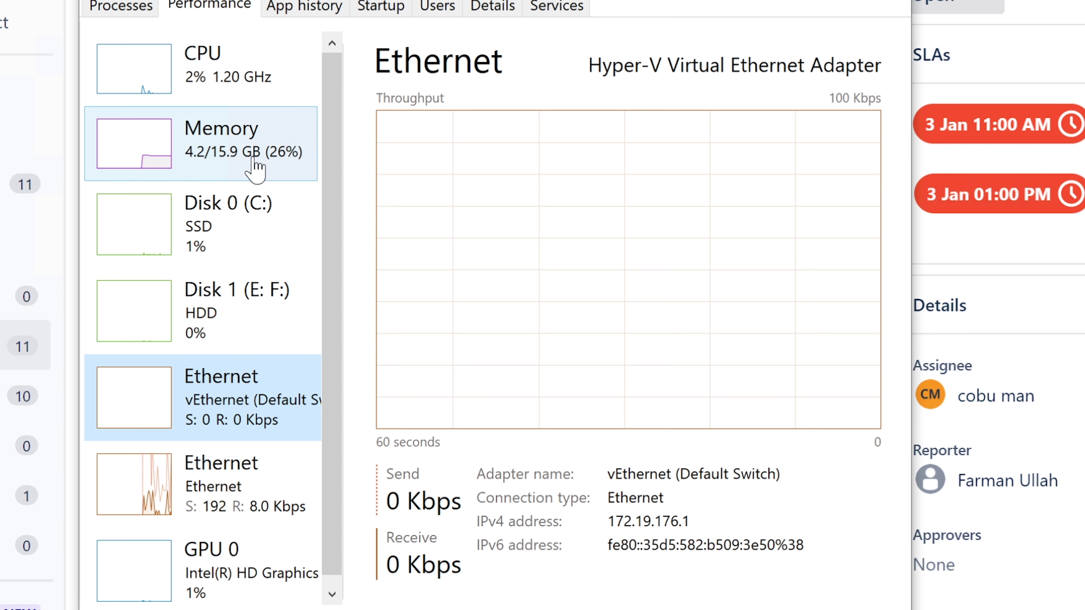
click(257, 166)
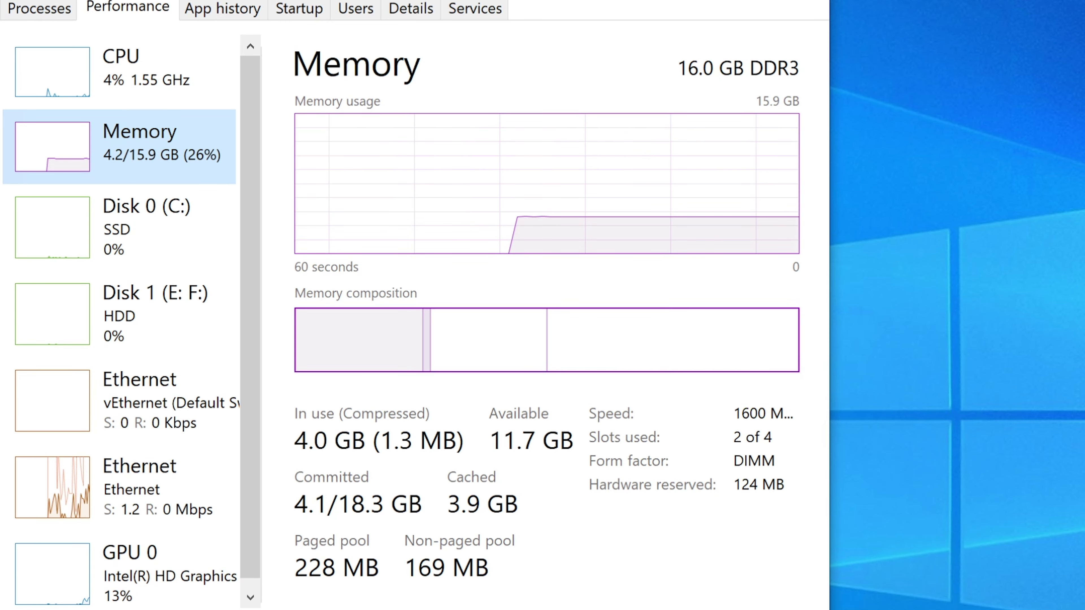
- Reposition the Task Manager window and examine the performance of the vEthernet adapter and the CPU
drag(299, 0, 399, 0)
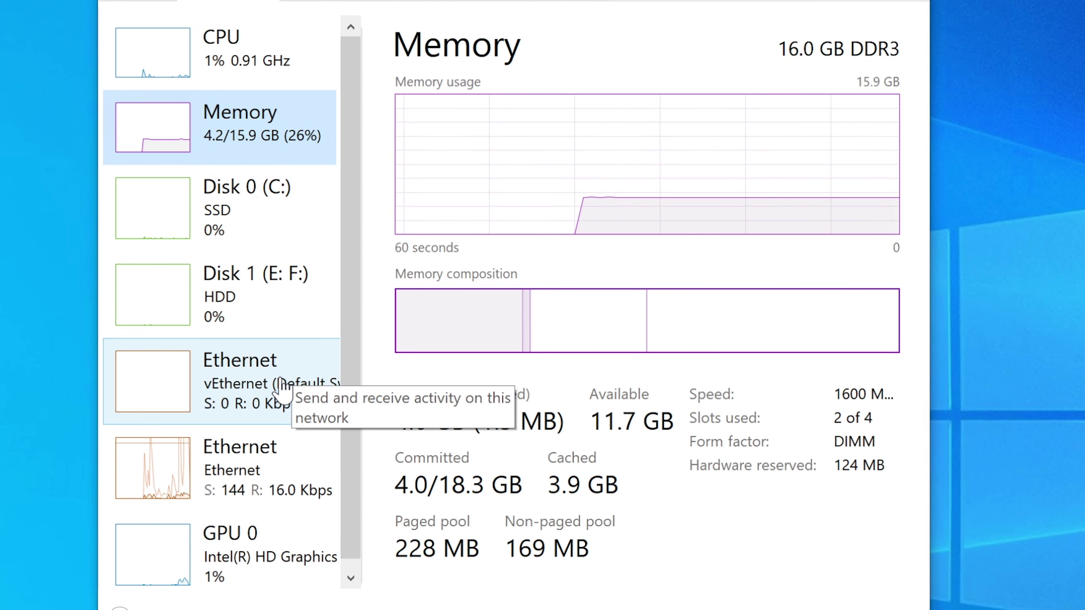
click(282, 386)
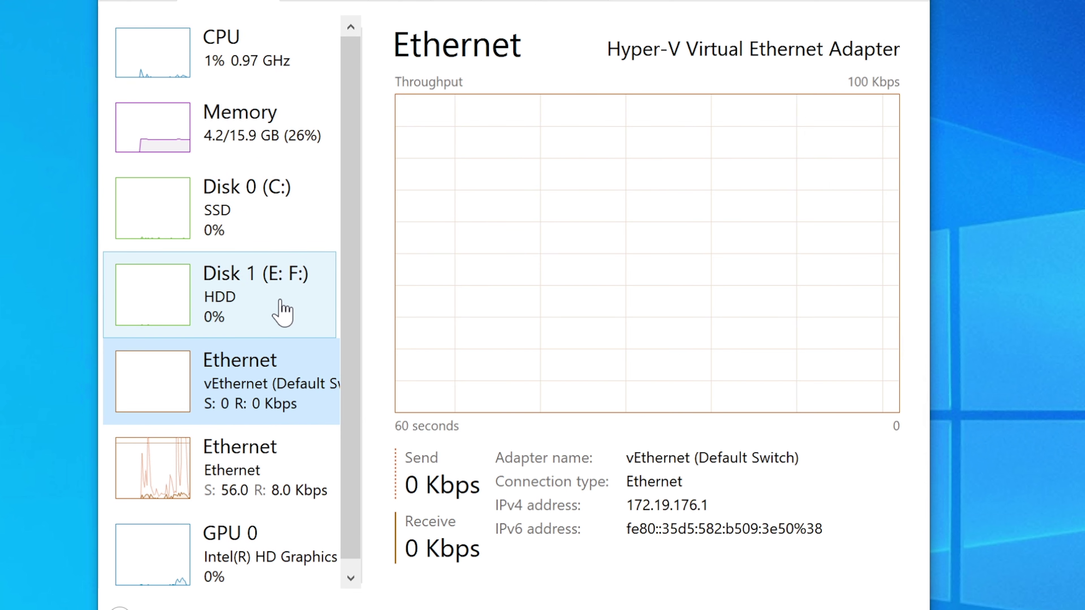
scroll(244, 180, down, 1)
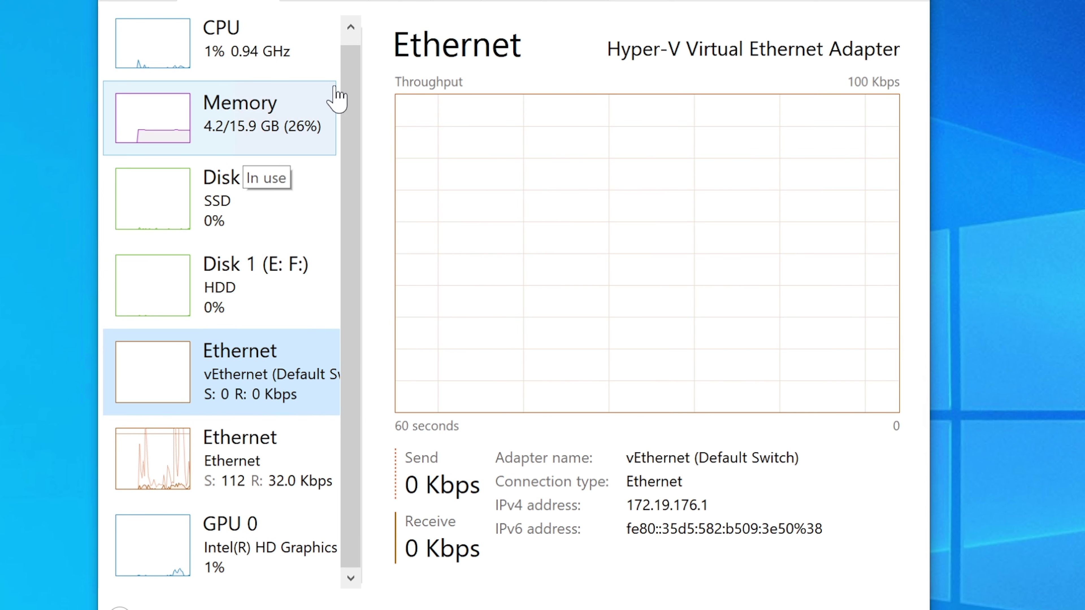
scroll(358, 84, up, 1)
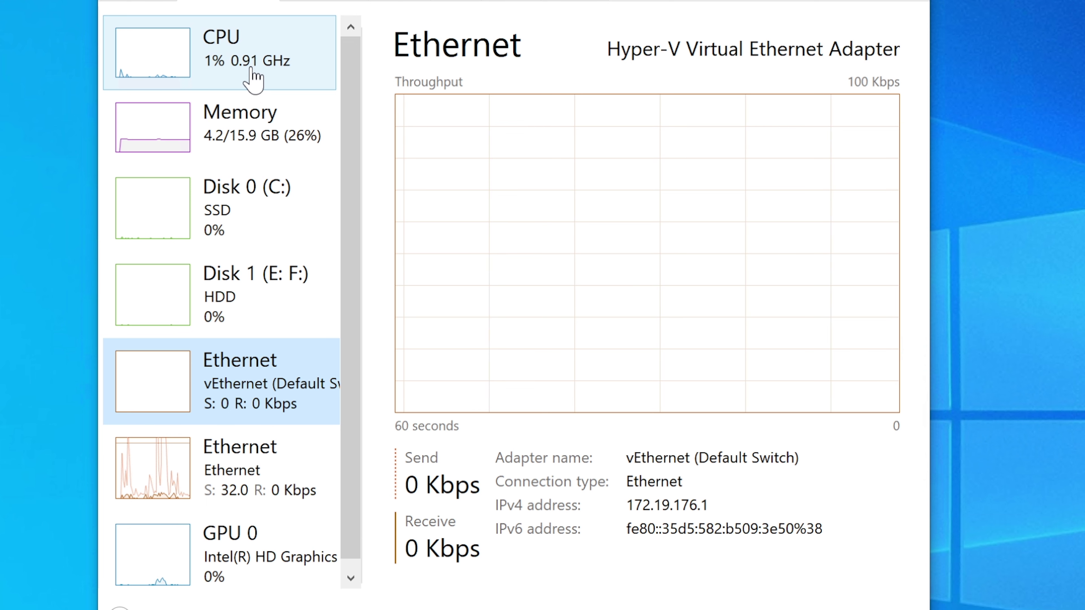
click(277, 61)
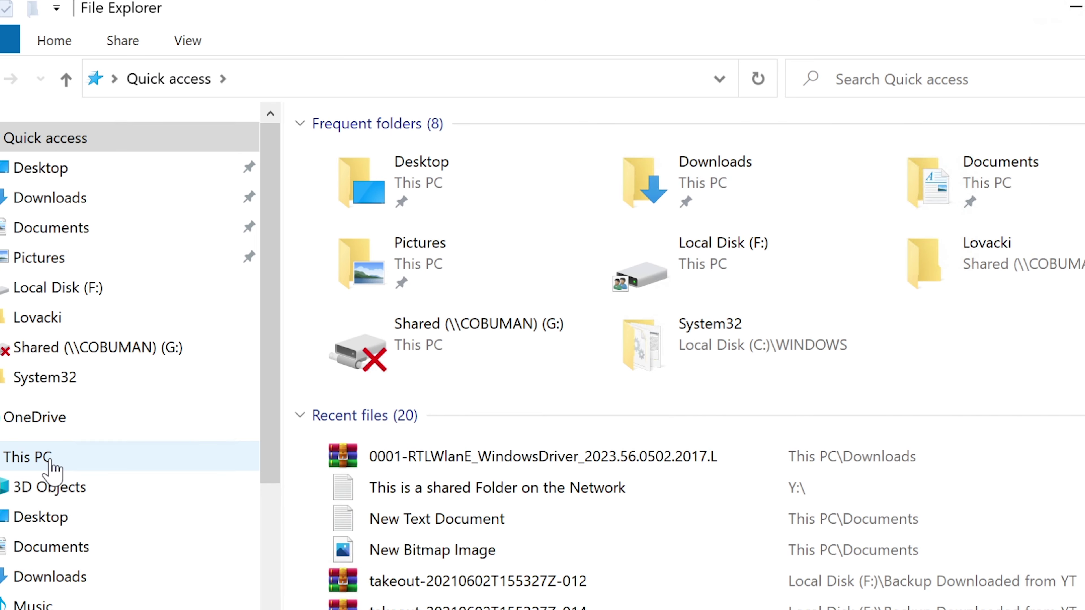
- Browse drive C to the signed-in user's profile folder, open AppData\Local\Microsoft and look through its folders for Outlook data
click(20, 464)
click(530, 474)
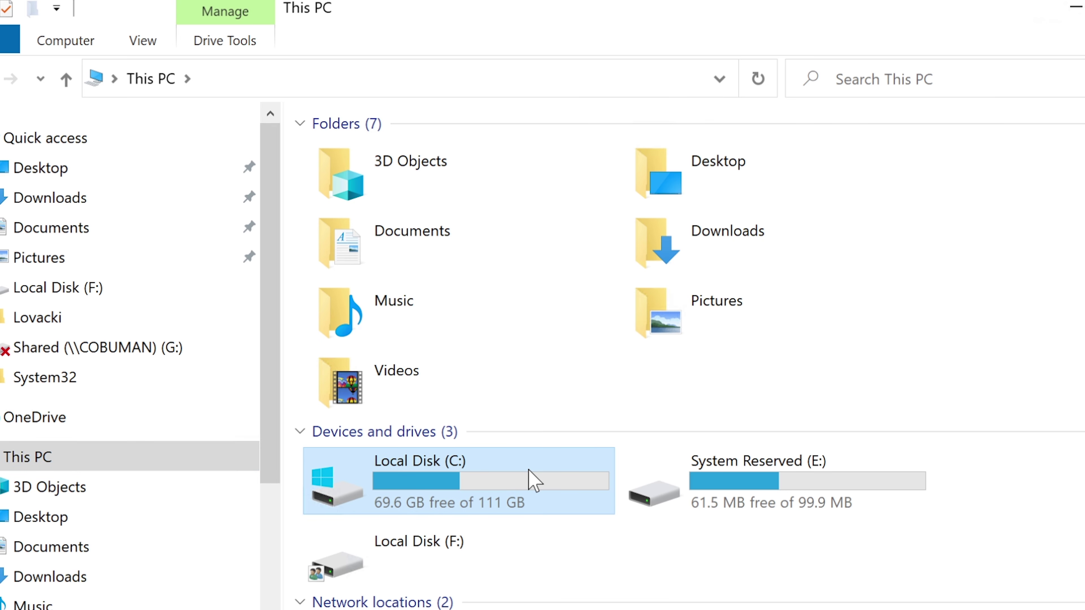
double_click(533, 481)
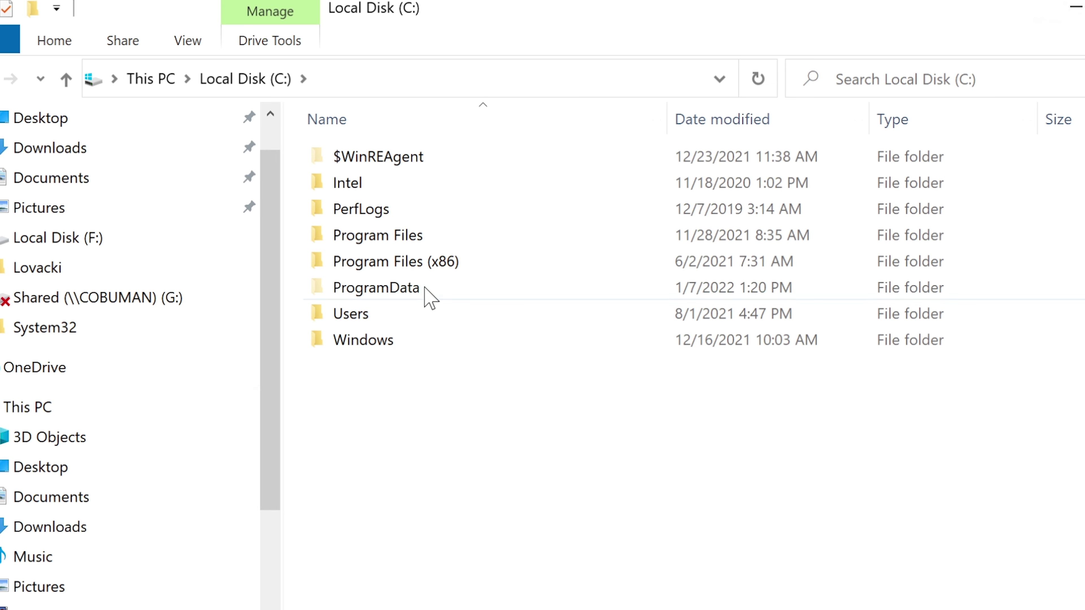
double_click(407, 312)
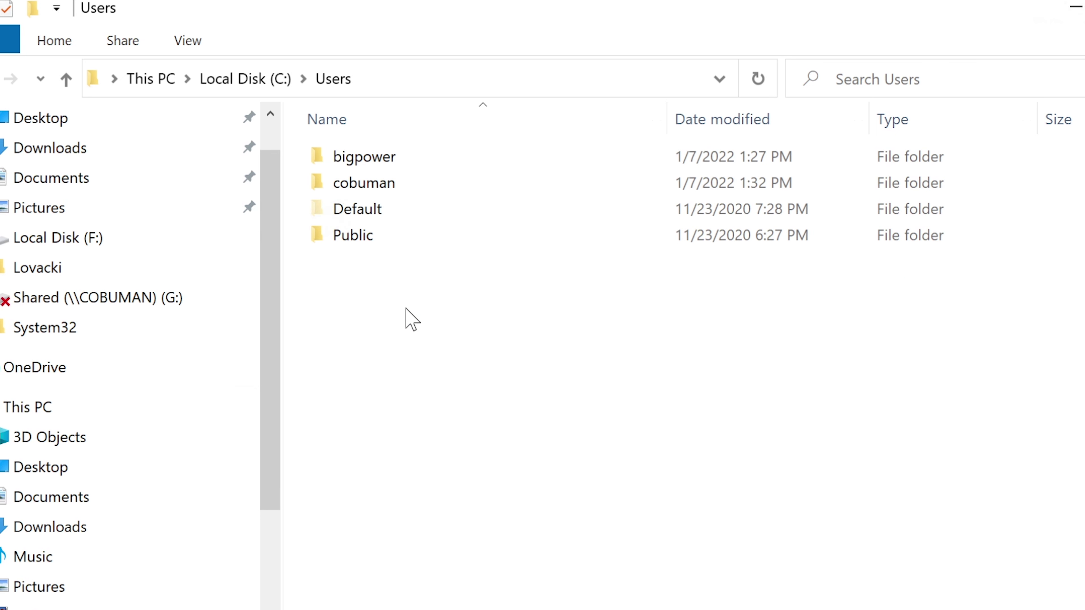
double_click(405, 183)
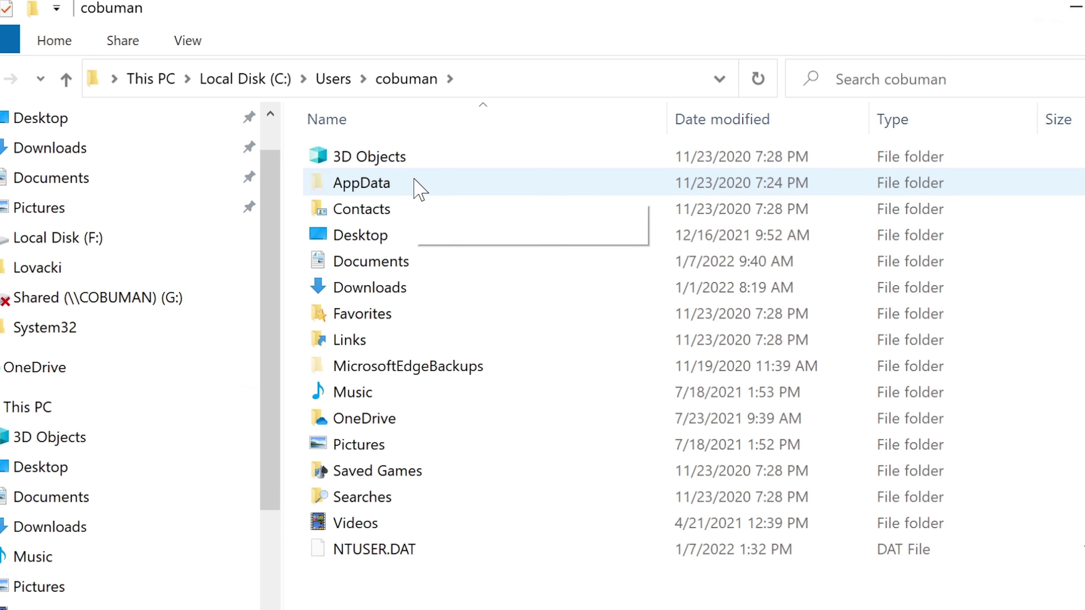
double_click(416, 187)
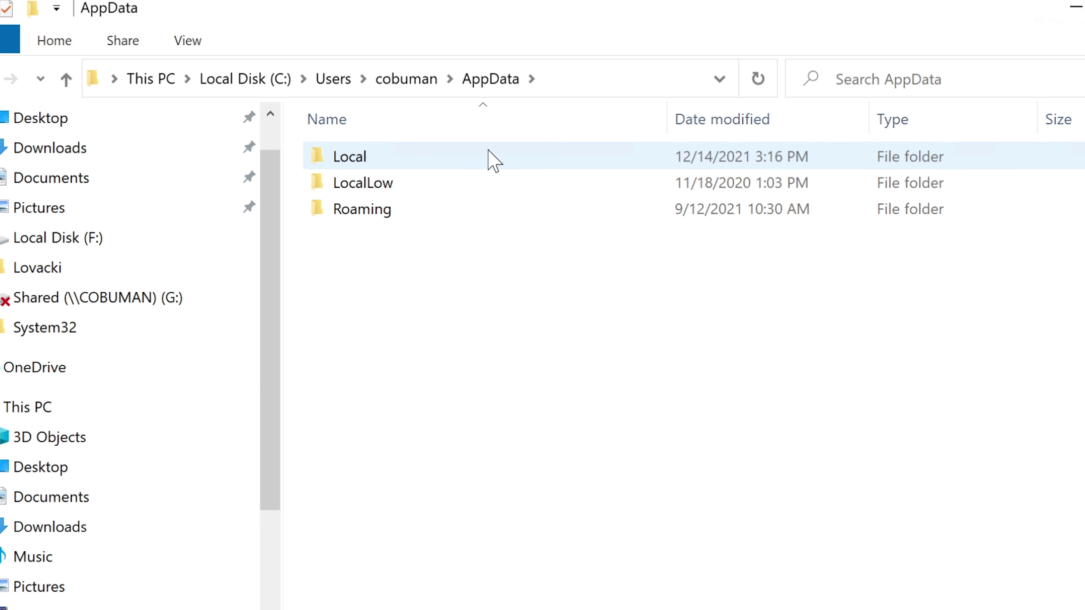
double_click(438, 154)
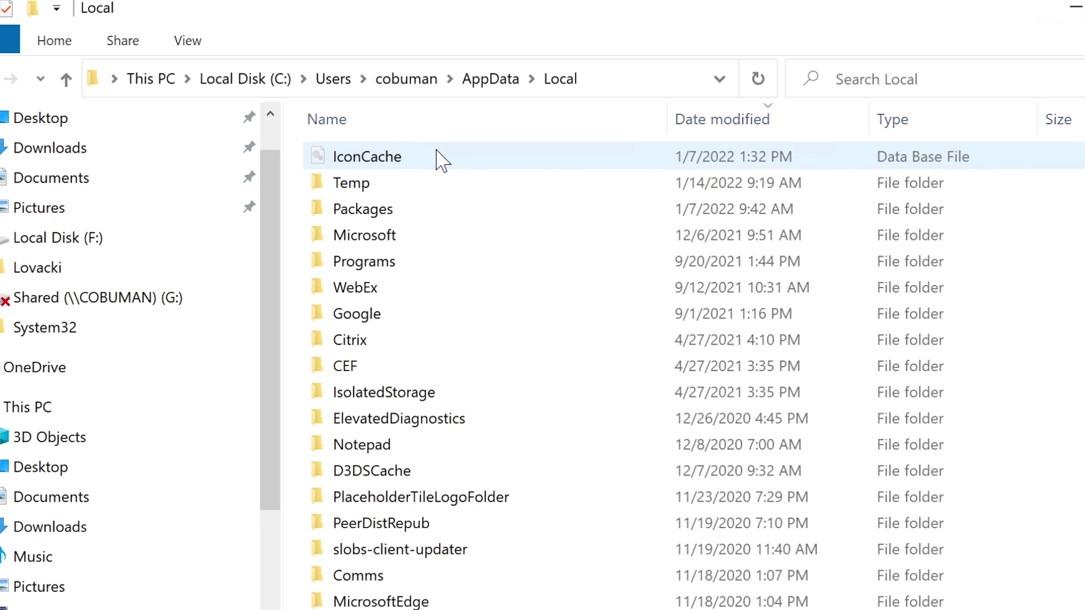
click(432, 240)
double_click(432, 240)
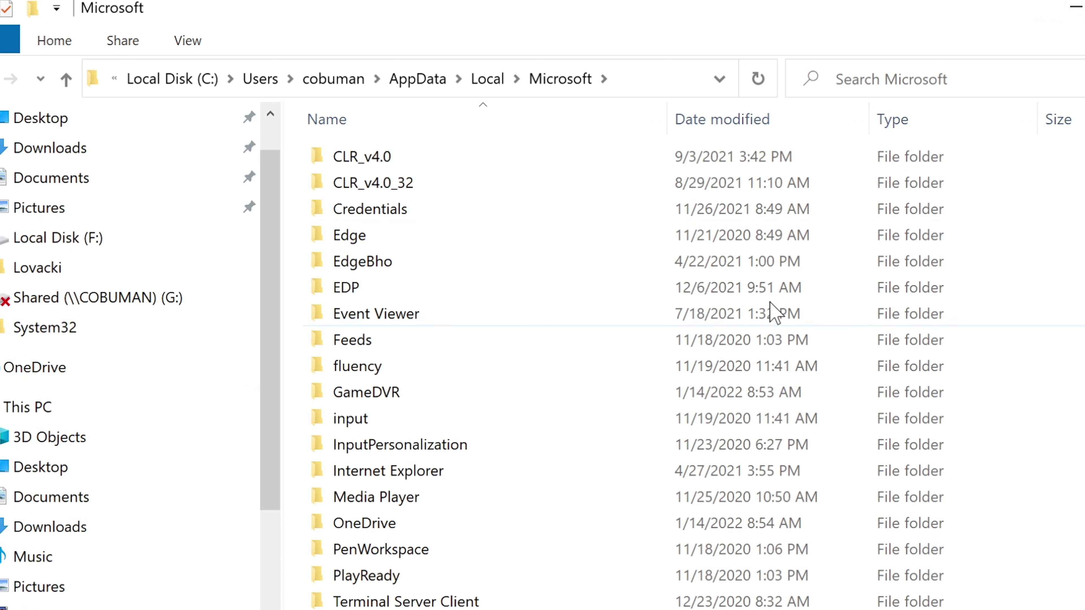
scroll(598, 460, down, 1)
scroll(598, 470, down, 1)
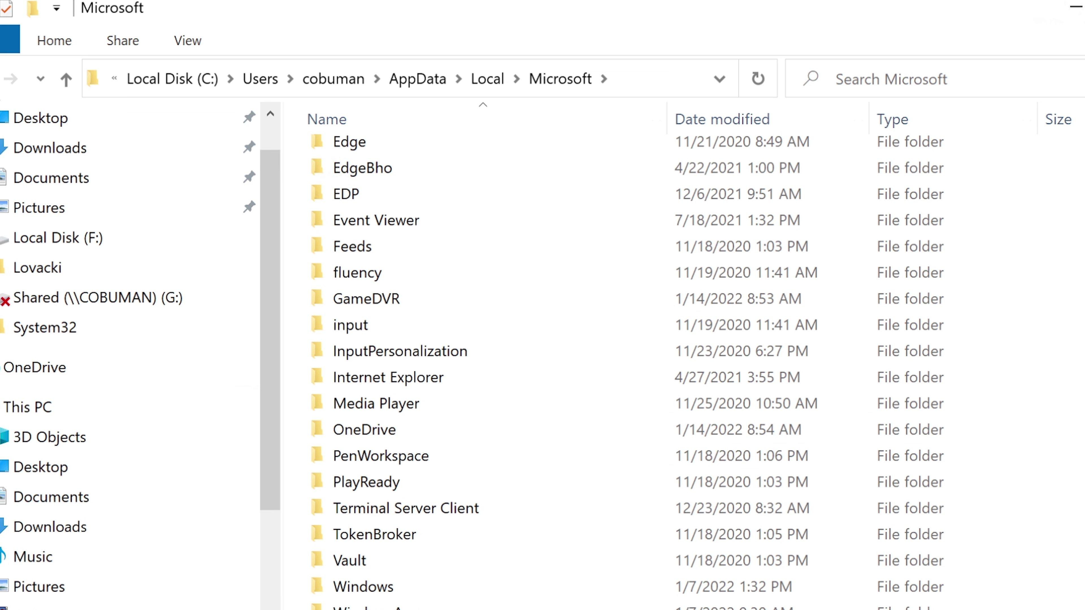
- Go back to the user's profile folder and search it for ".ost" files
click(0, 80)
click(0, 79)
click(0, 79)
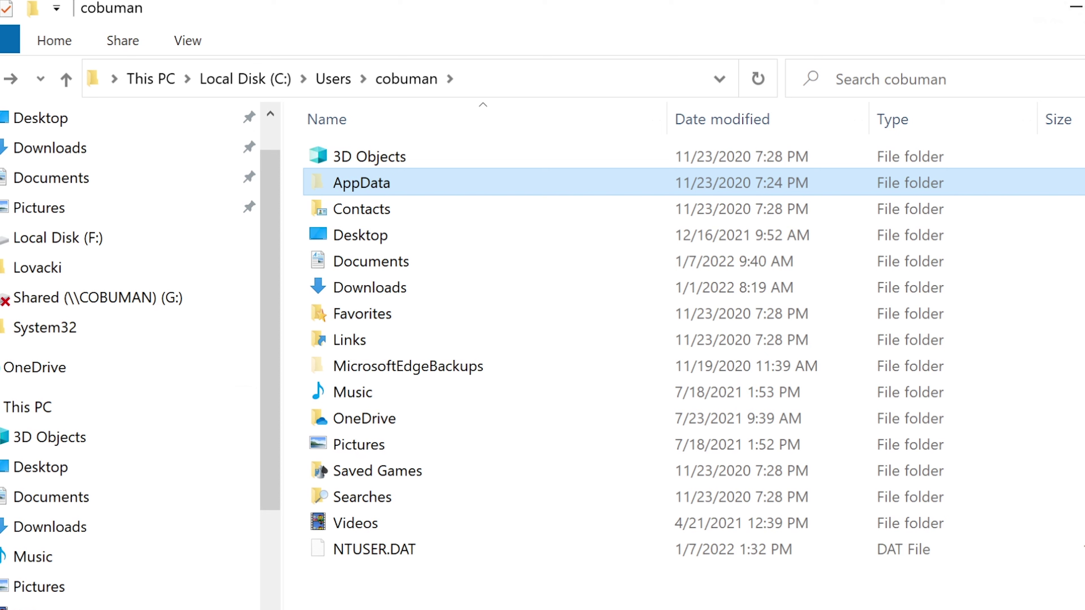
click(937, 80)
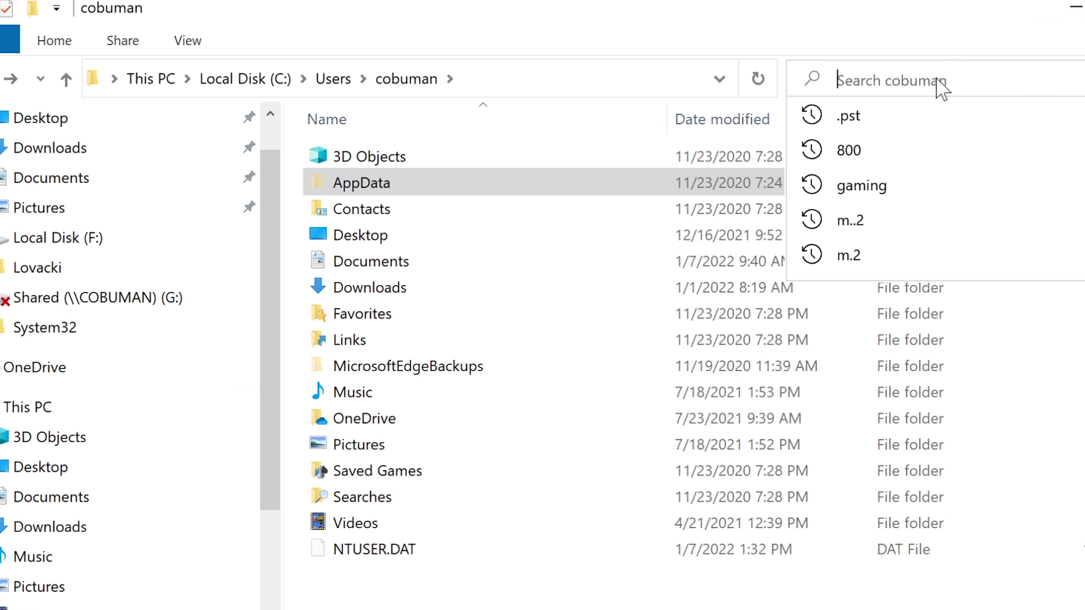
text(.)
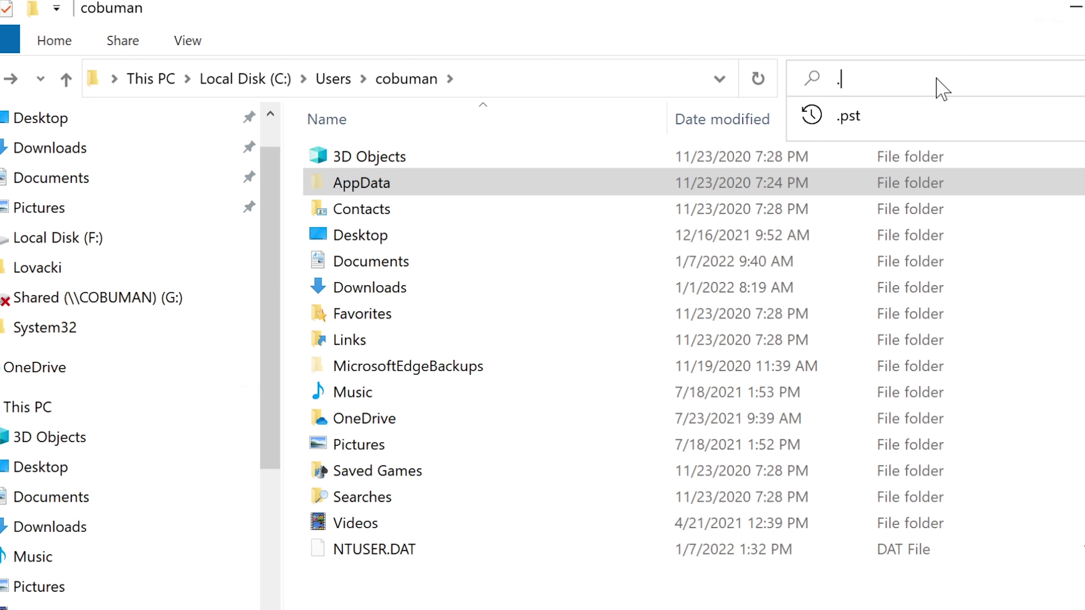
text(ost)
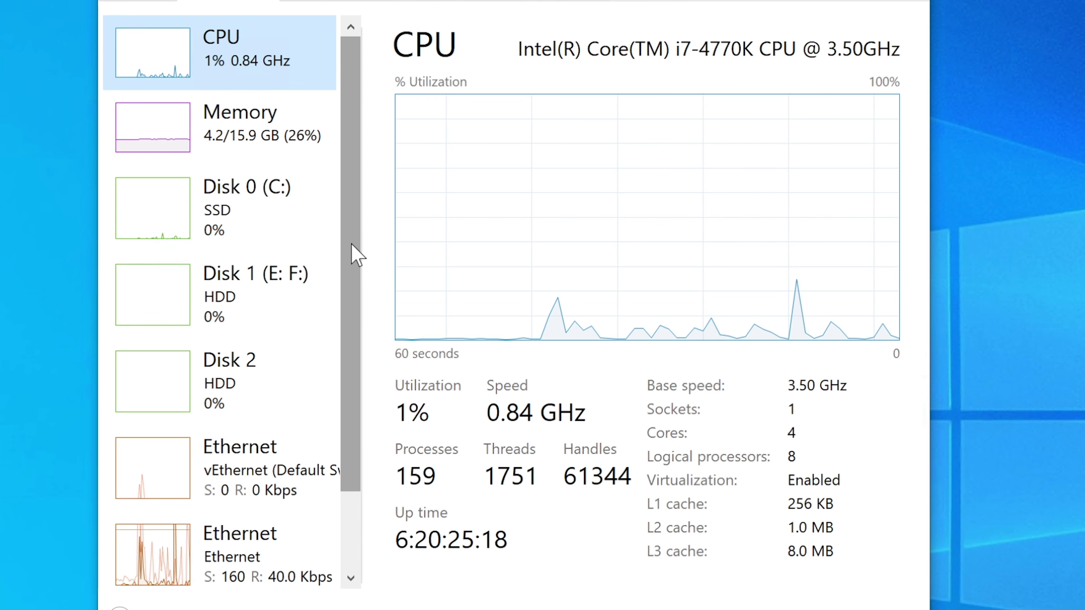
drag(351, 243, 358, 206)
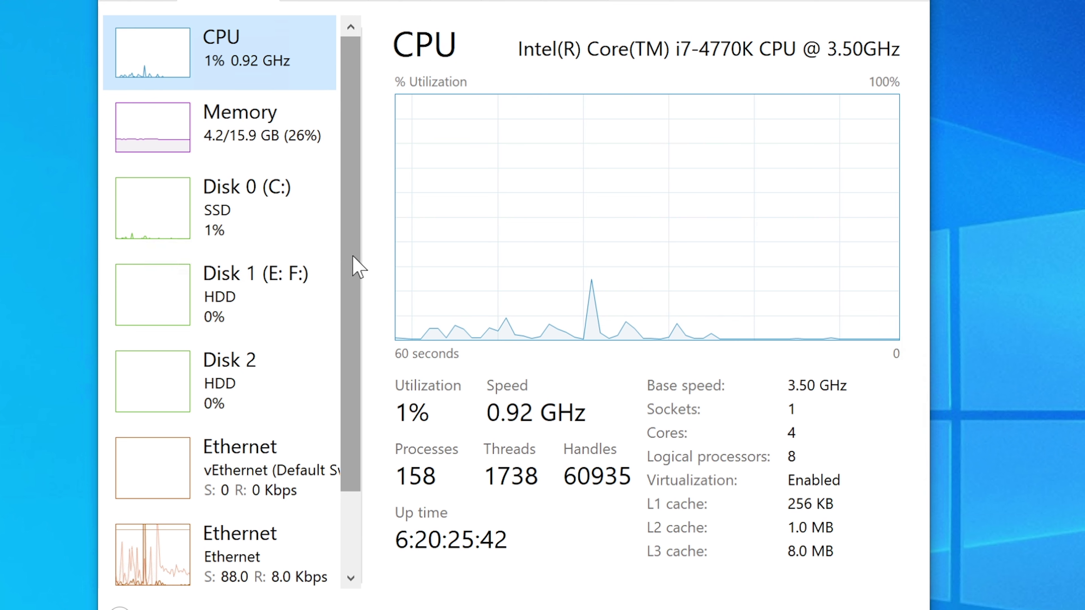
drag(352, 258, 363, 223)
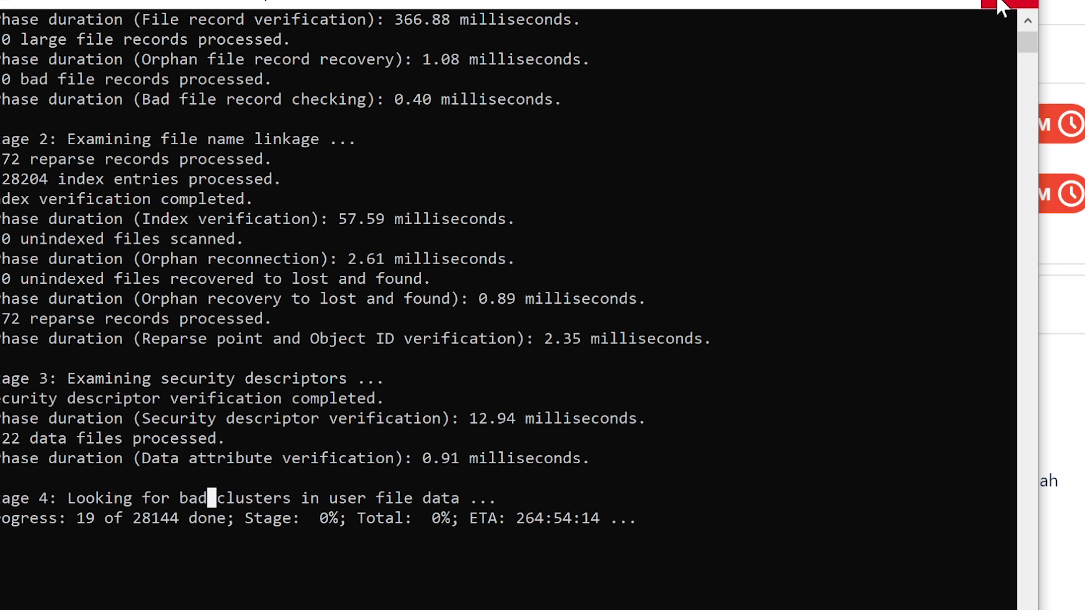
- Close the disk-check console and open a new Command Prompt as administrator, entering the administrator account password
click(904, 4)
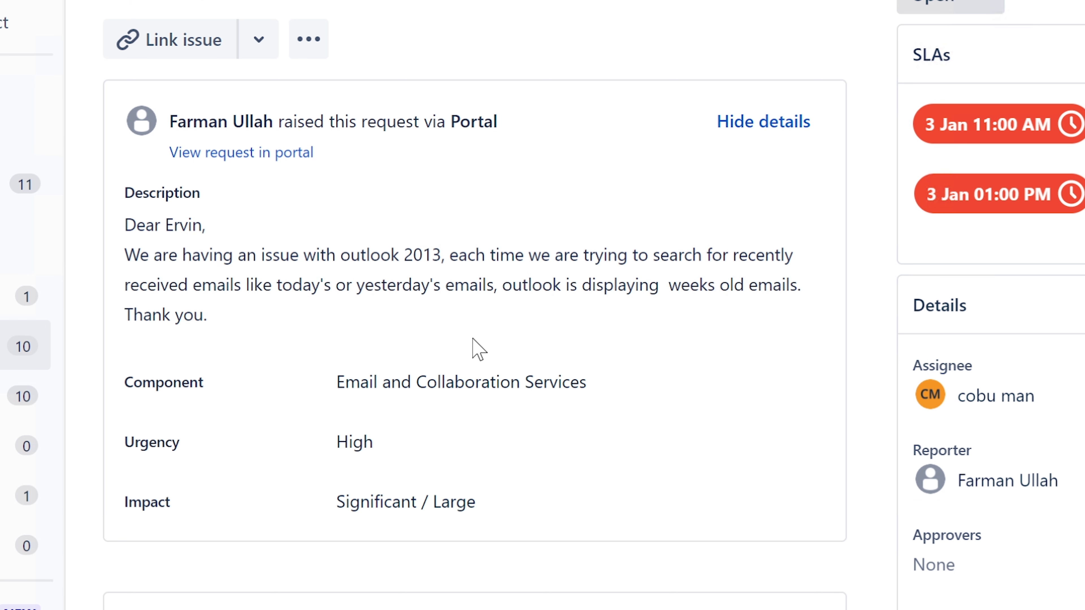
key(super)
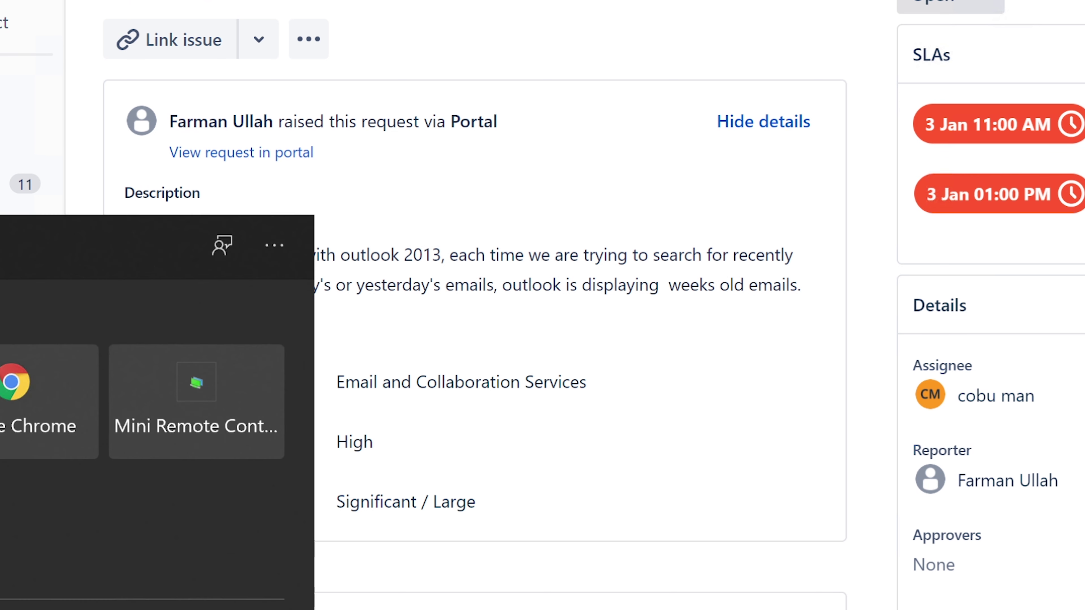
text(cmd)
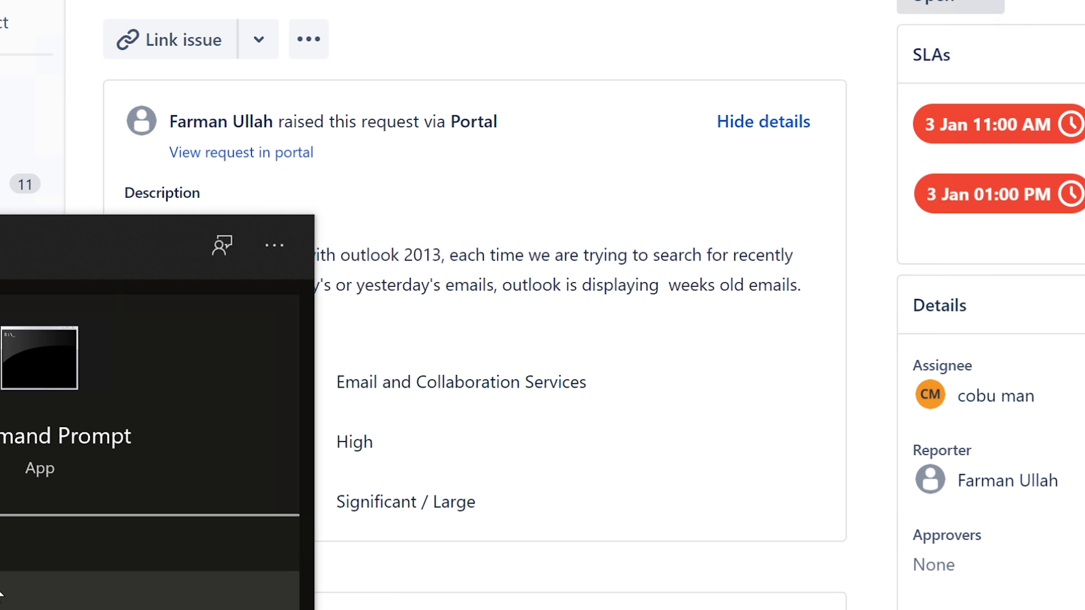
click(192, 591)
text(••••••••)
key(Return)
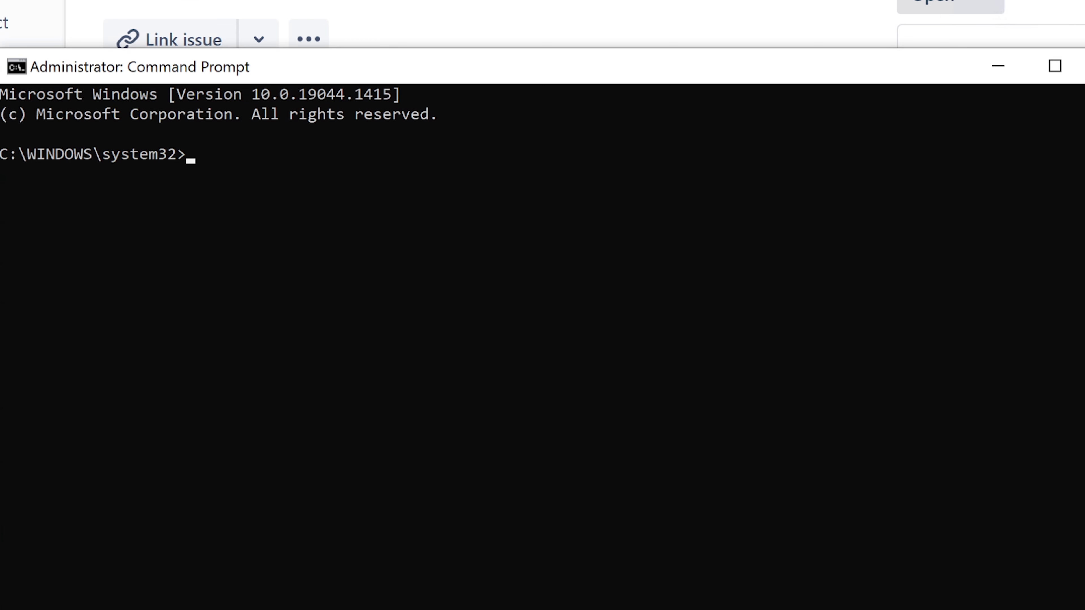
- Arrange the Command Prompt and Task Manager windows side by side, and run "tracert outlook.com" in the Command Prompt
drag(1083, 295, 922, 288)
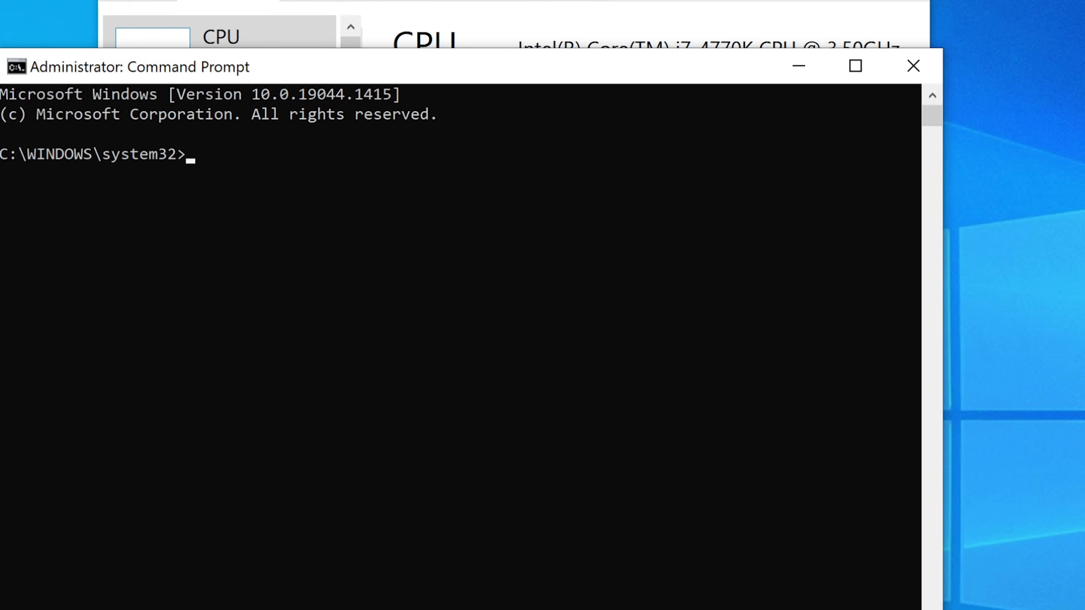
drag(341, 0, 801, 0)
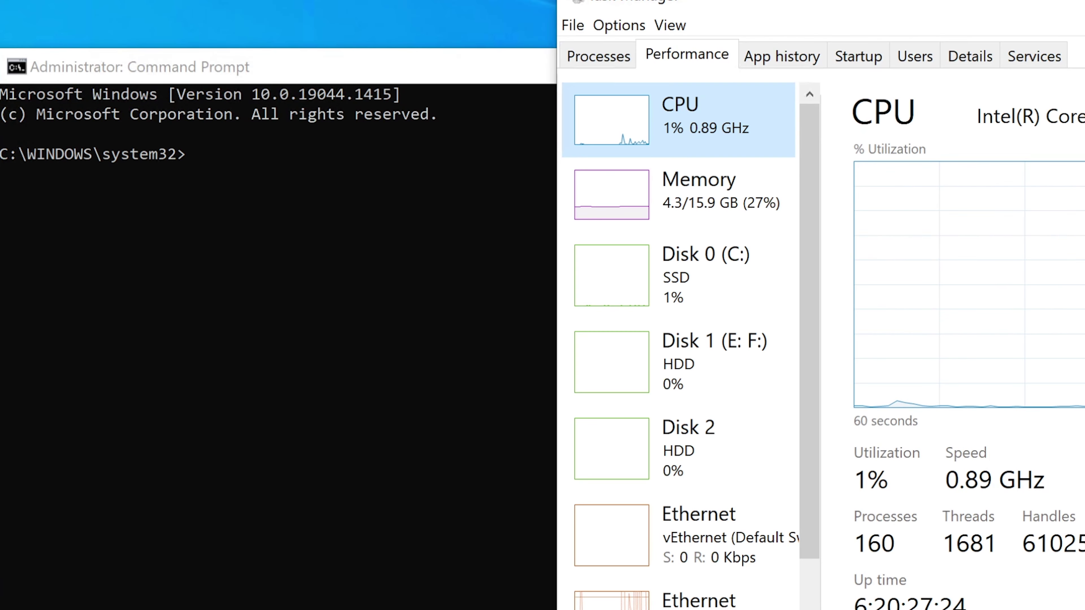
click(343, 69)
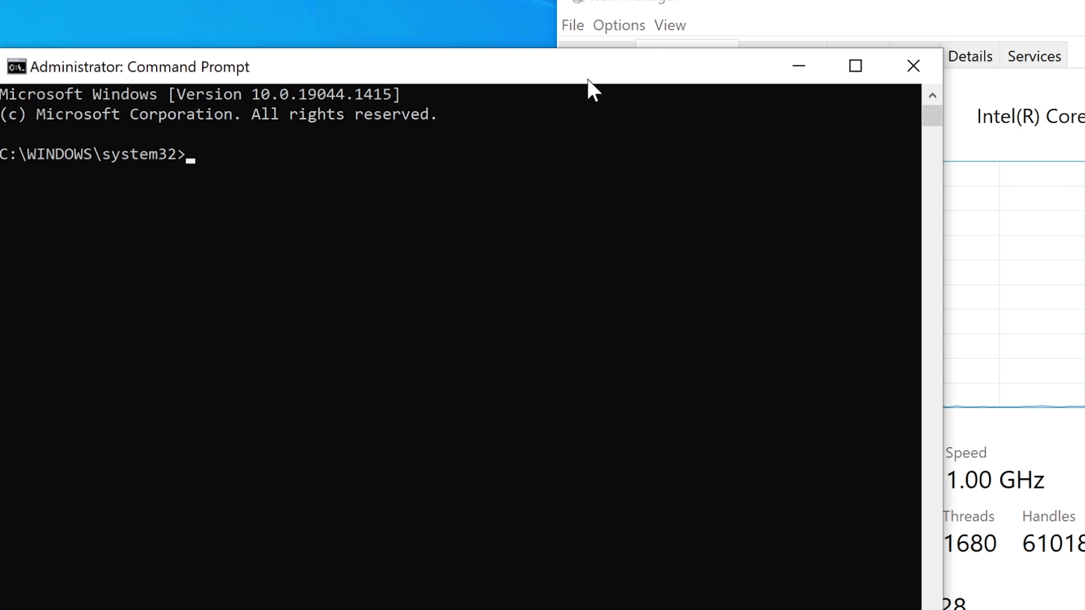
text(tr)
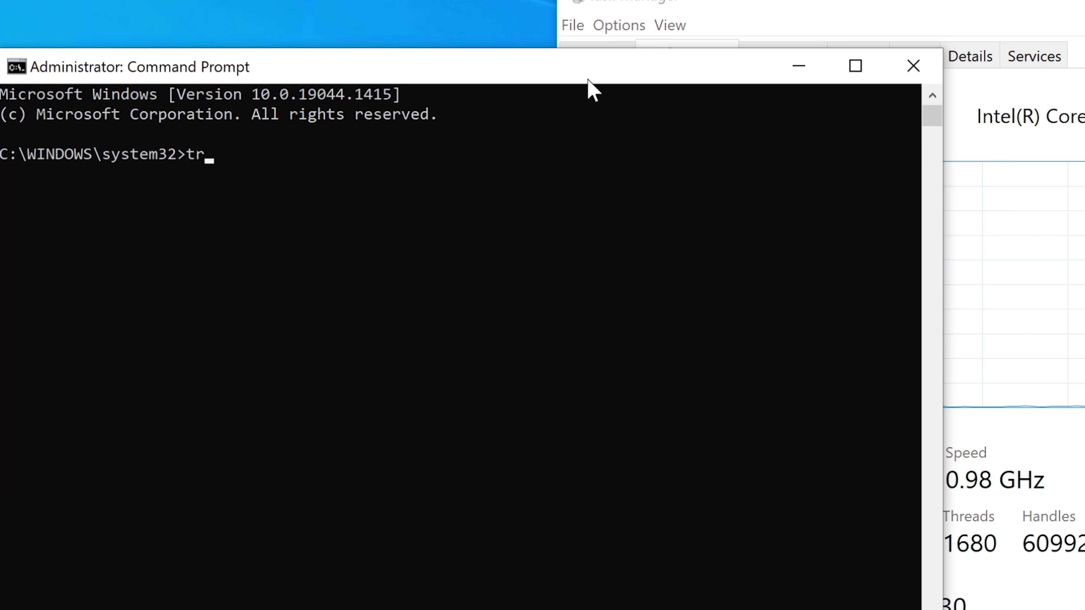
text(acert )
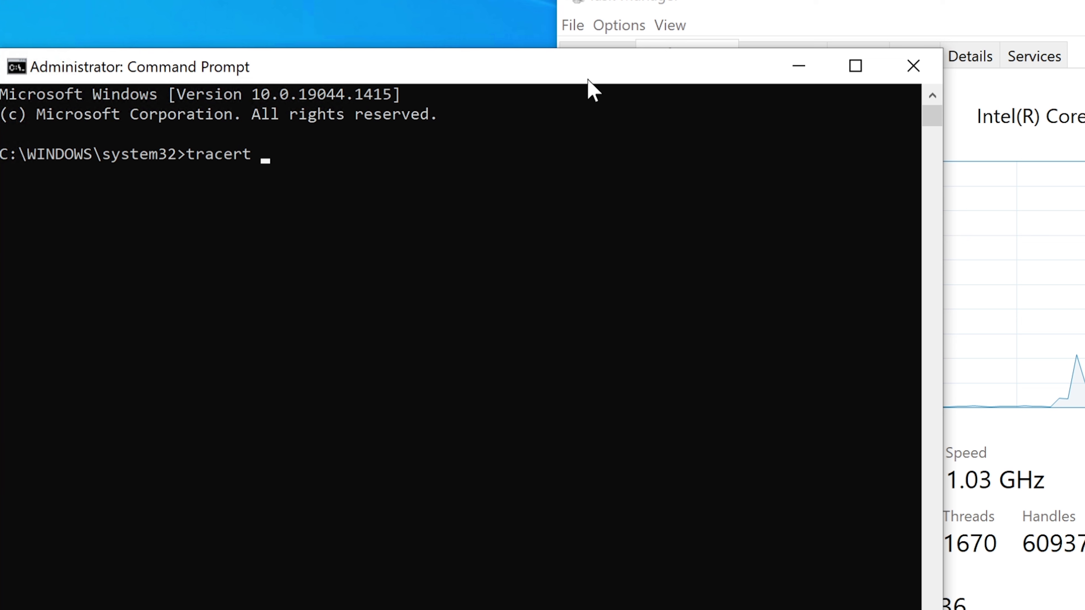
text(out)
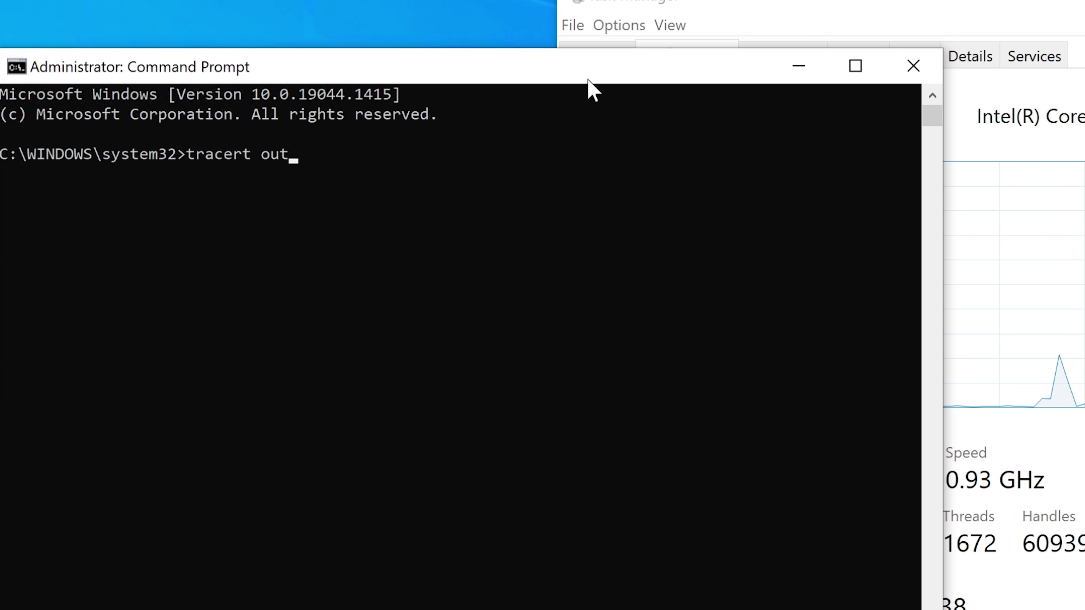
text(look.com)
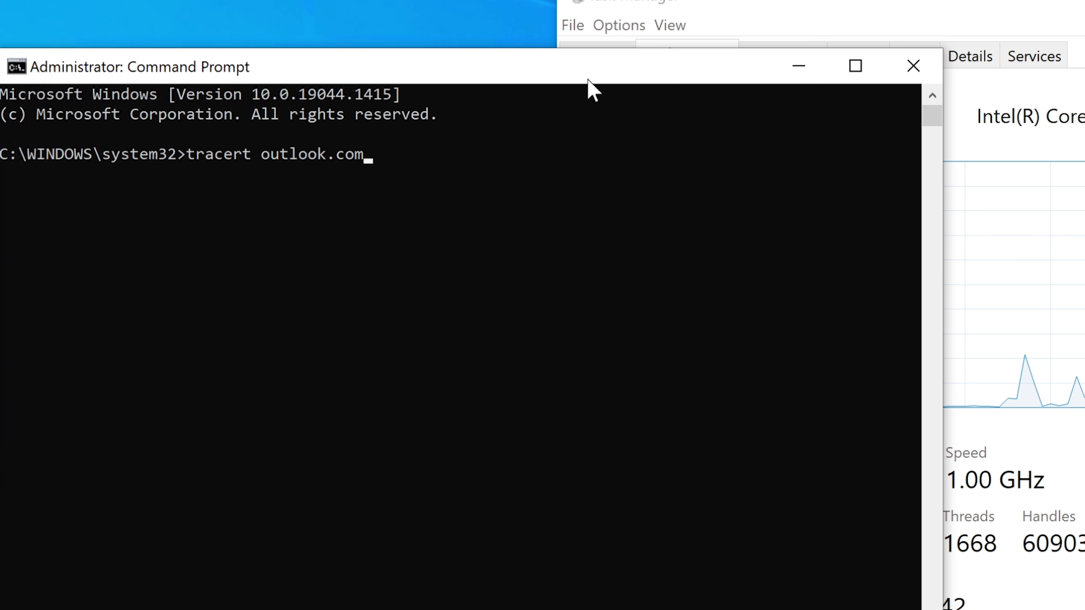
key(Return)
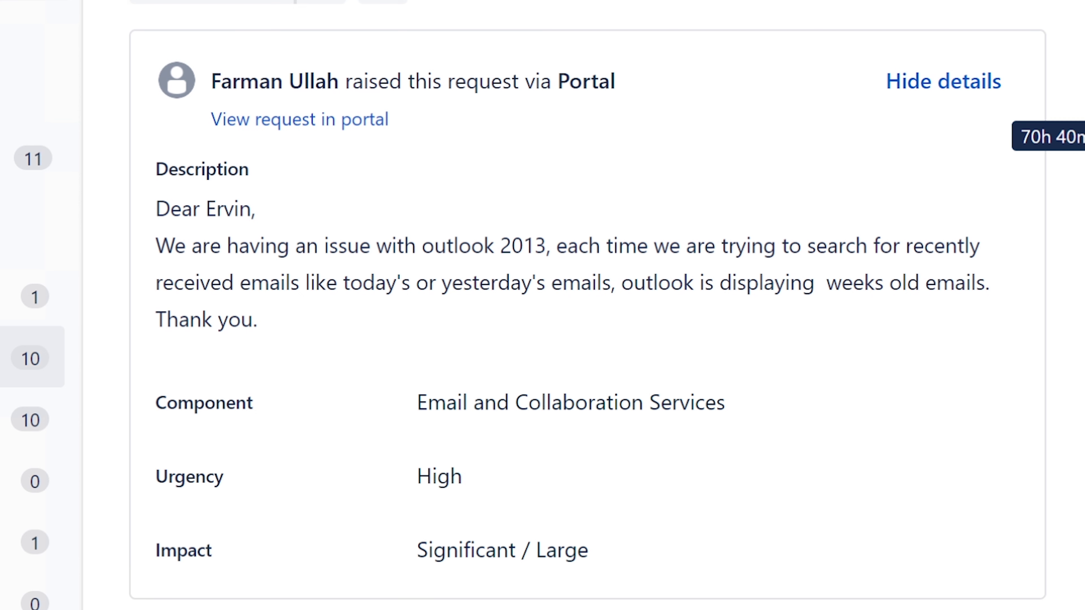
- Bring Task Manager over the ticket, examine the running processes ordered by CPU usage, and close Task Manager
key(alt+Tab)
drag(1080, 0, 614, 1)
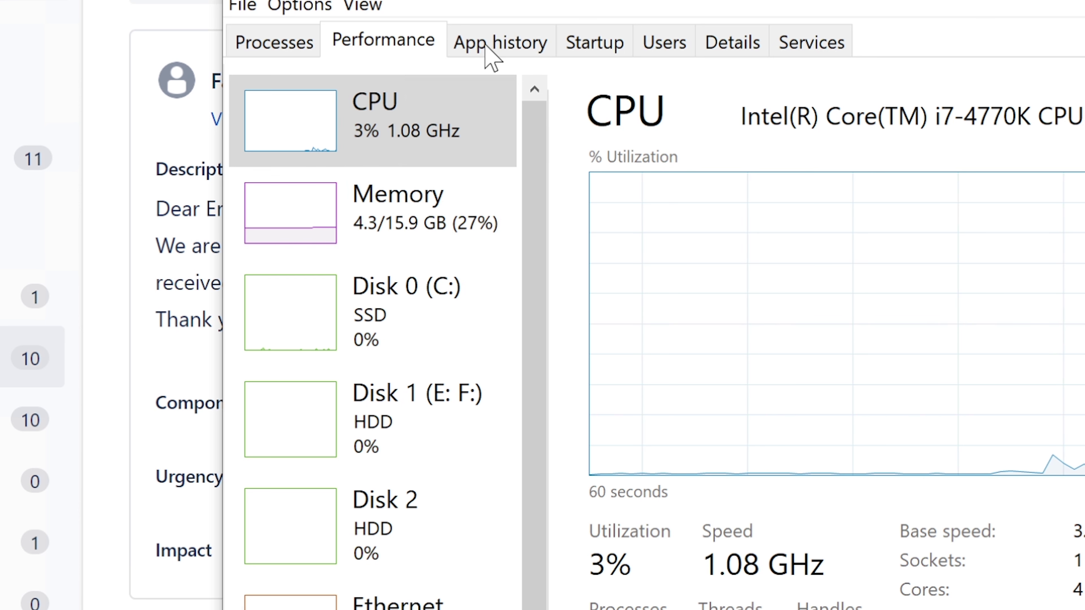
click(312, 44)
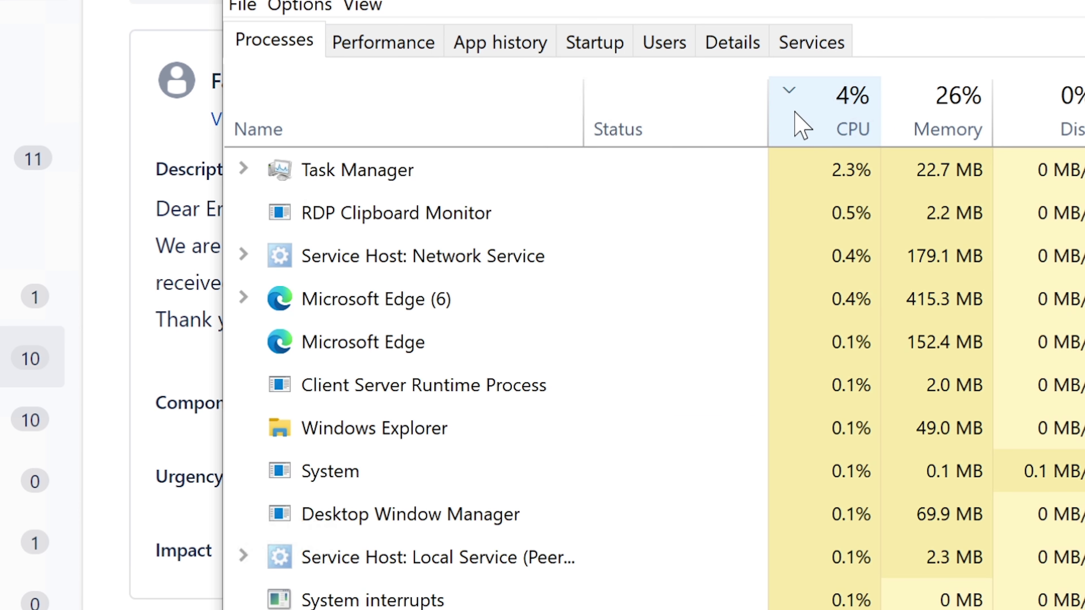
click(801, 121)
click(840, 130)
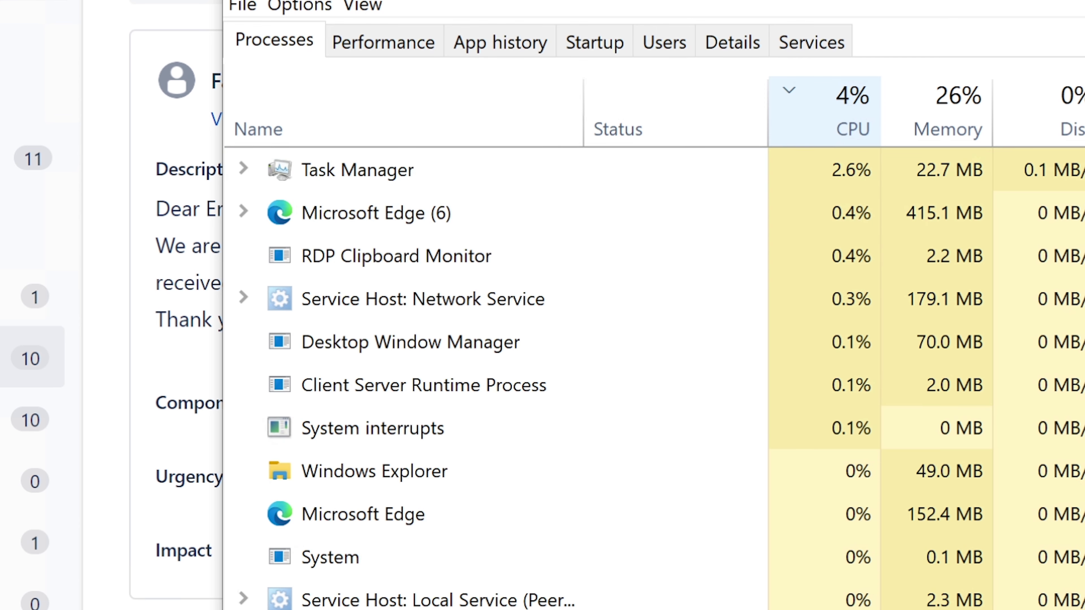
key(alt+F4)
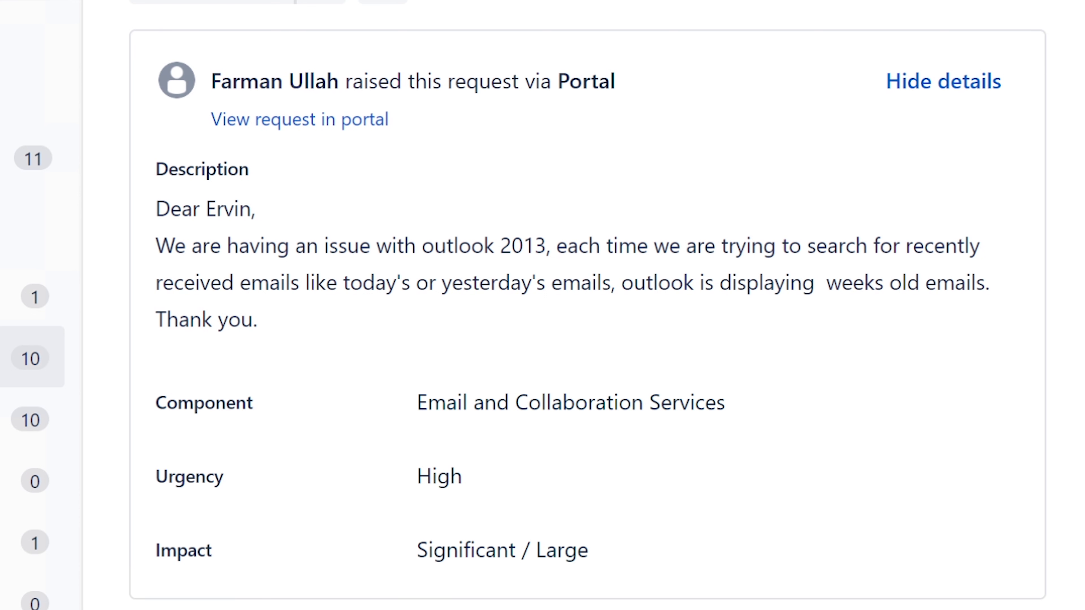
- Start the customer reply on the Outlook search ticket with "The issue is most likely with the server if it's affecting multiple users."
scroll(588, 299, down, 4)
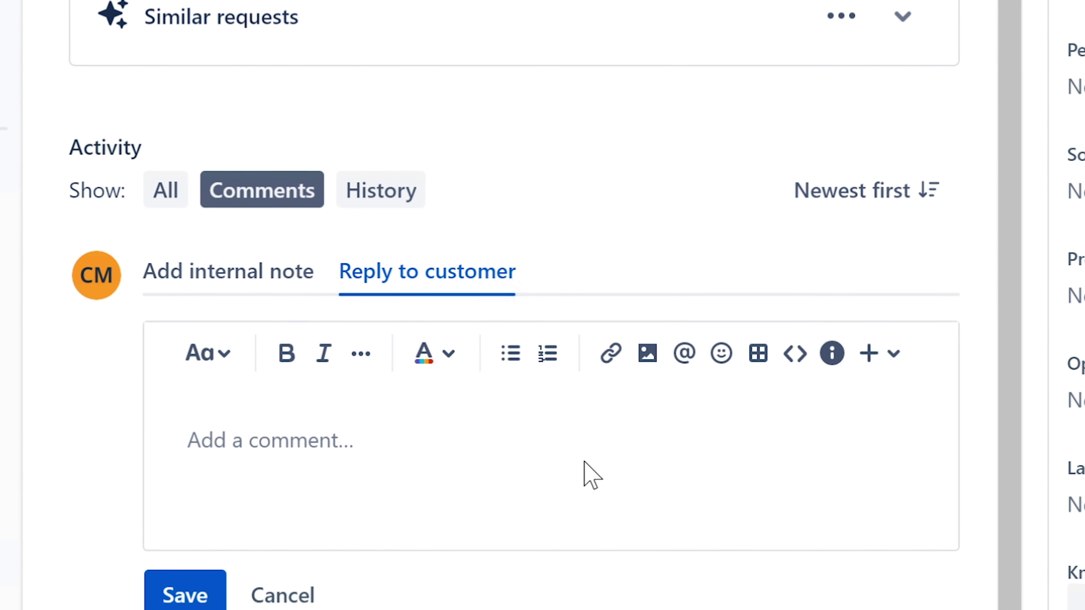
text(The issue is)
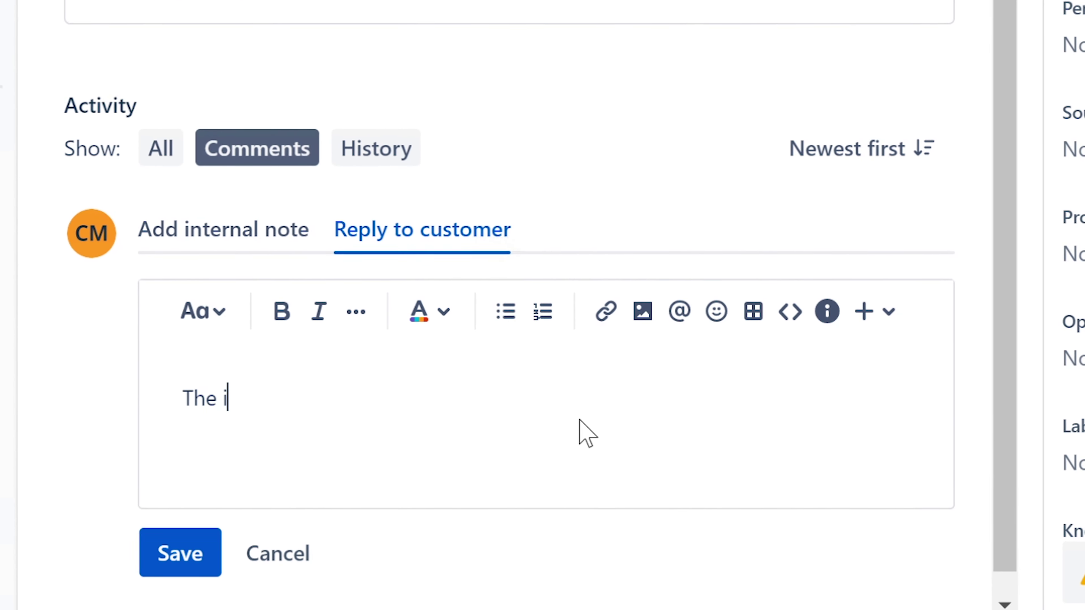
text( most )
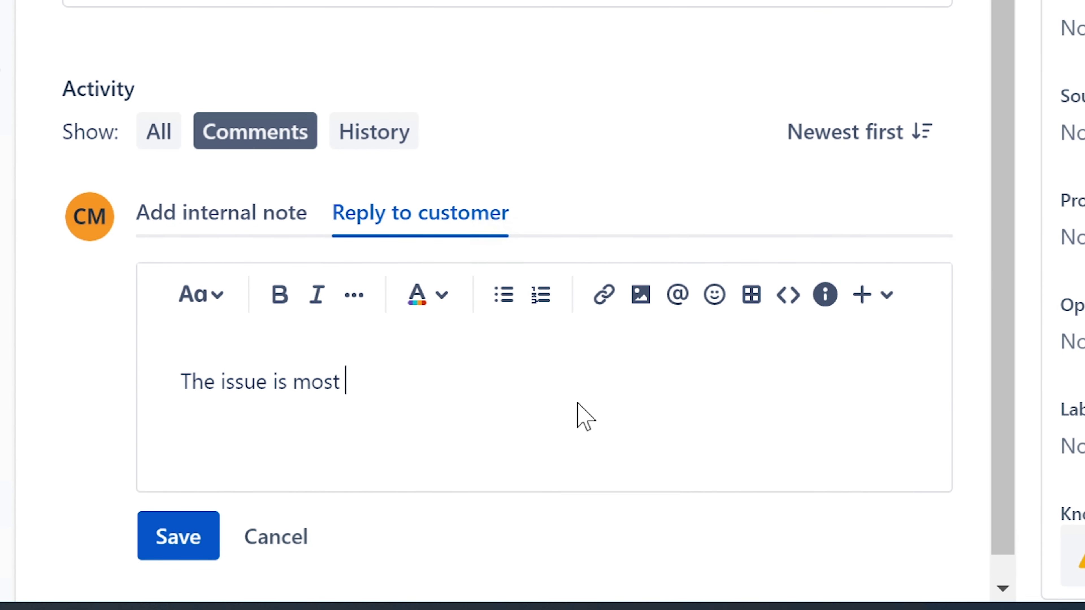
text(likely with )
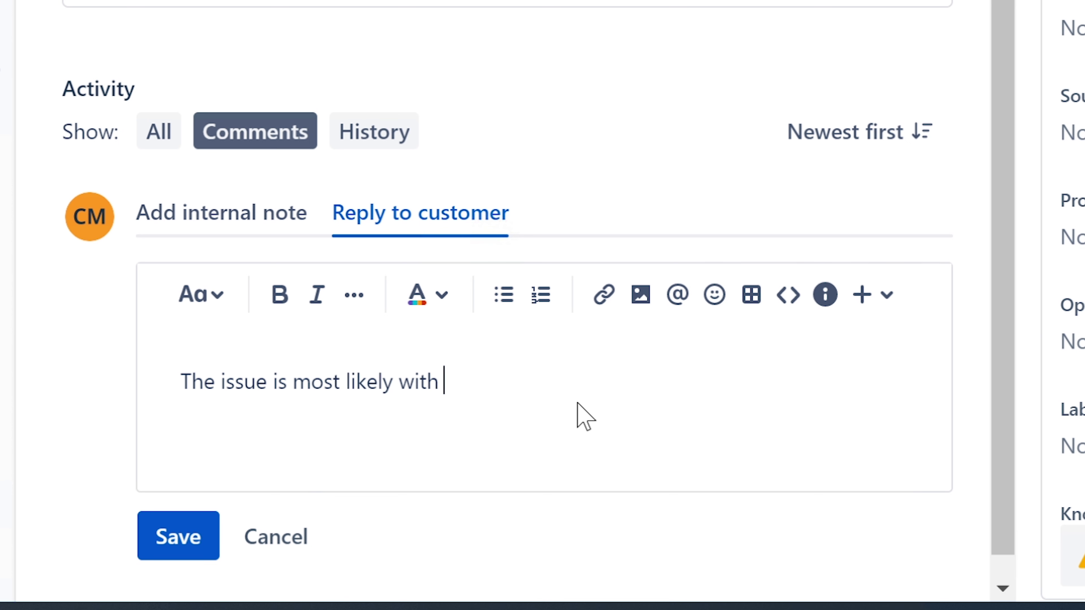
text(th esere server if)
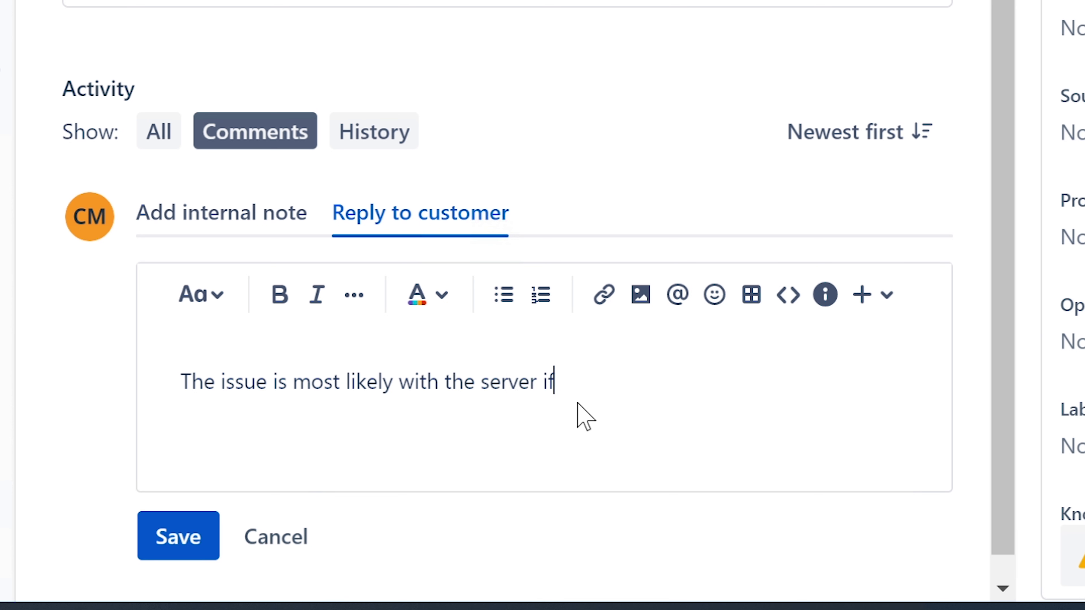
text( it's affecting m)
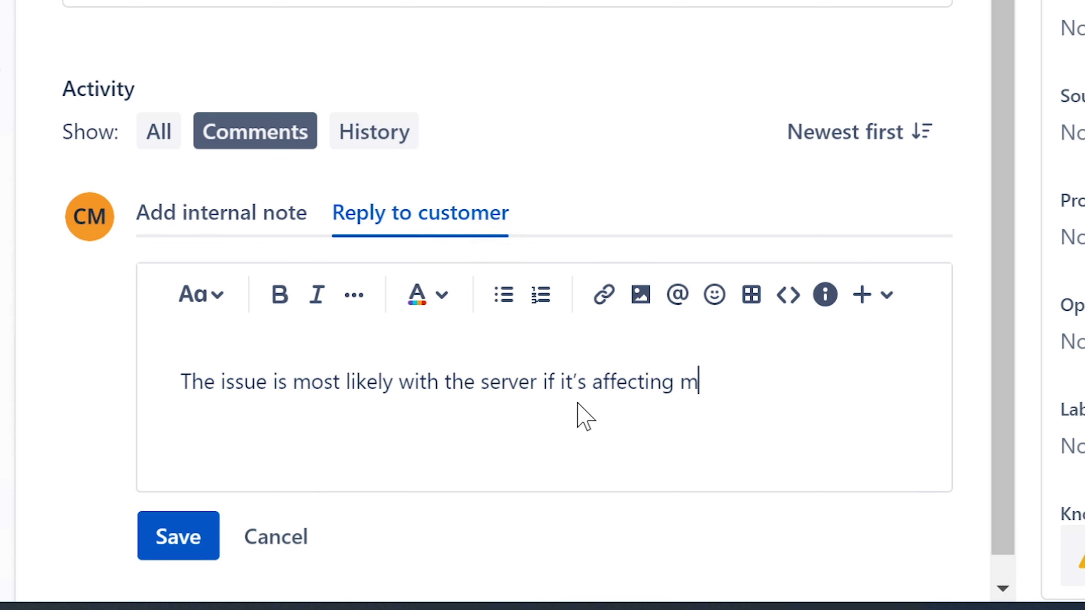
text(utliple users.)
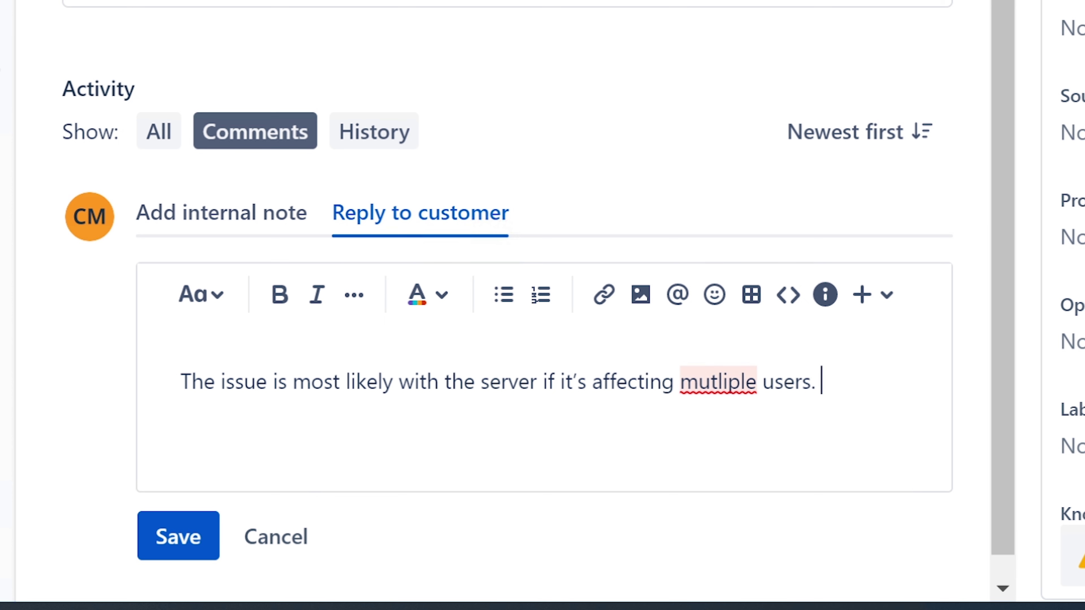
click(722, 382)
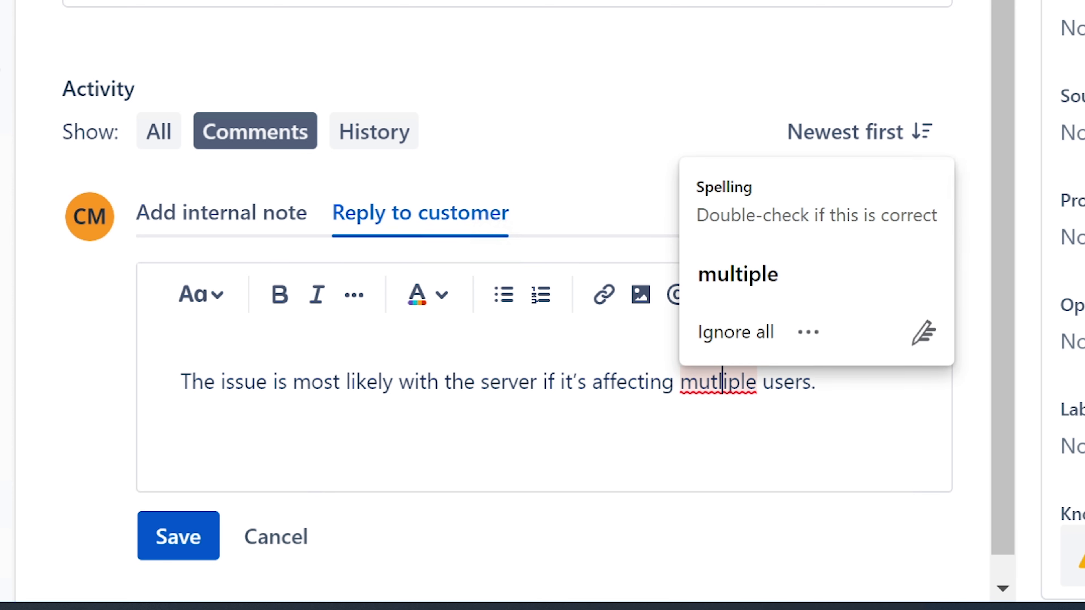
click(787, 277)
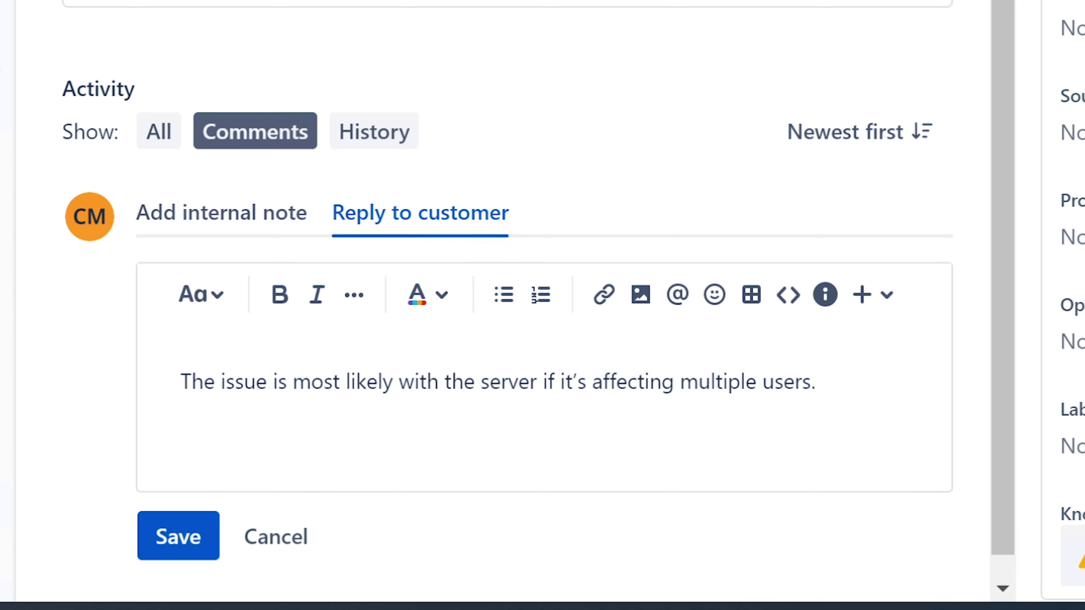
- Continue the reply with "Please see my video for suggestions." and sign it with the technician's first name
text(Please see my )
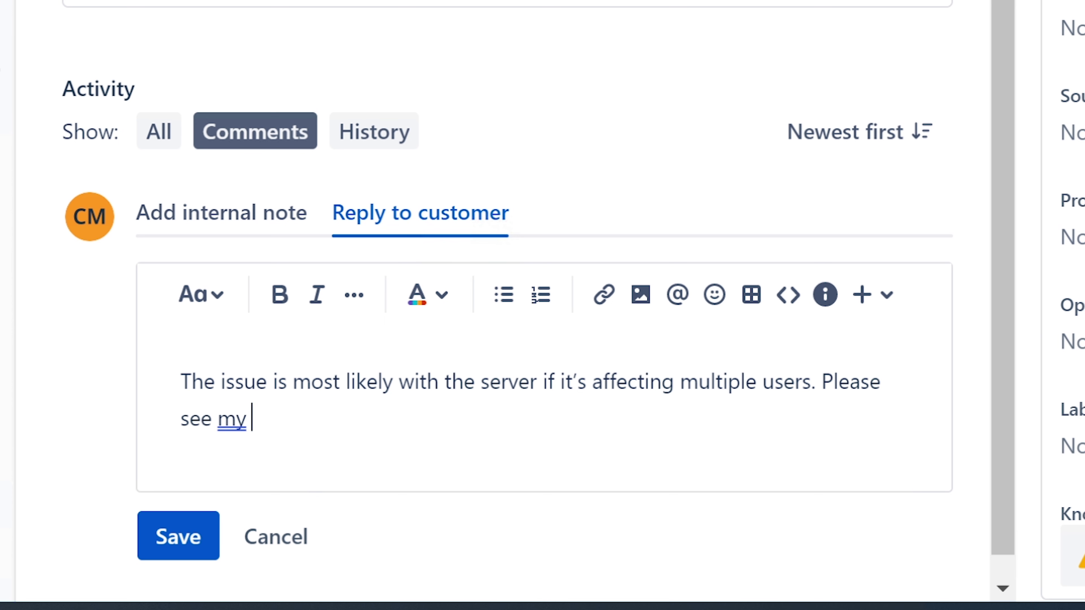
text(video for sugges)
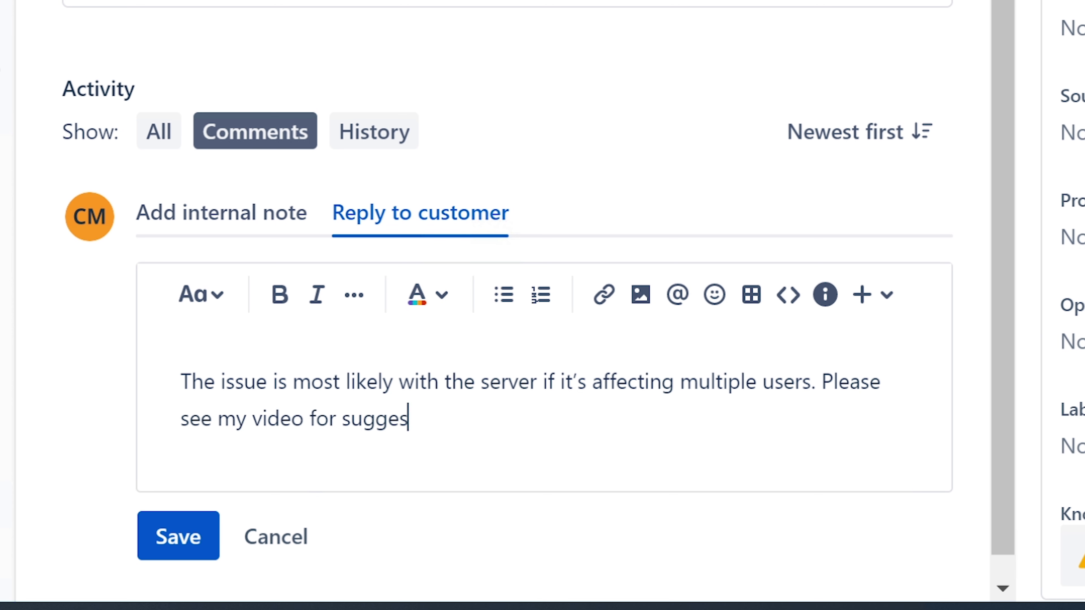
text(tions)
text(. Ervin)
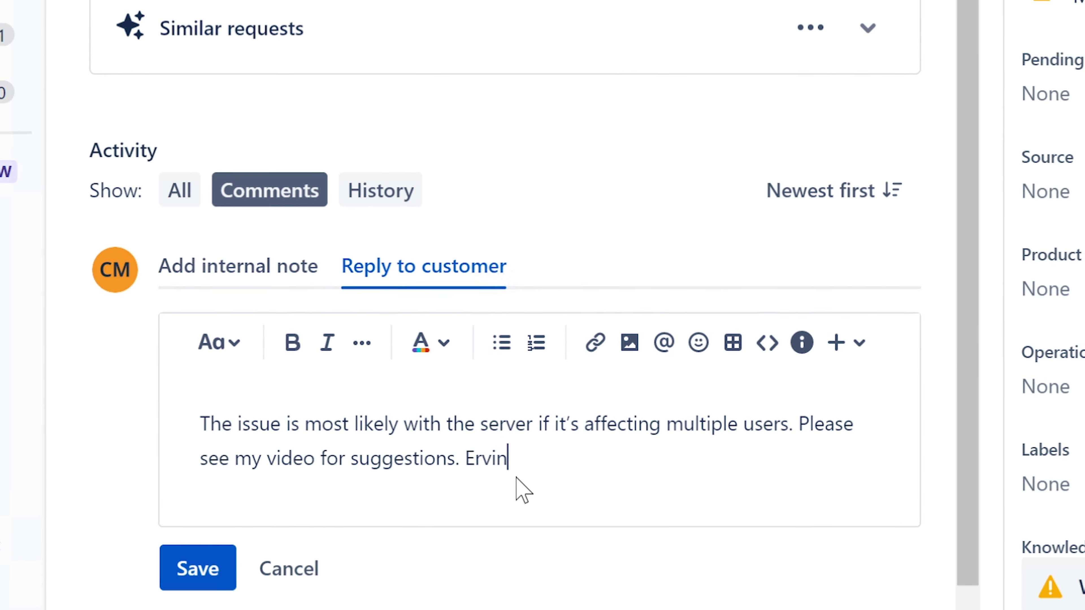
- Save the reply to the customer and set the Outlook search issue ticket's status to Resolved
click(198, 568)
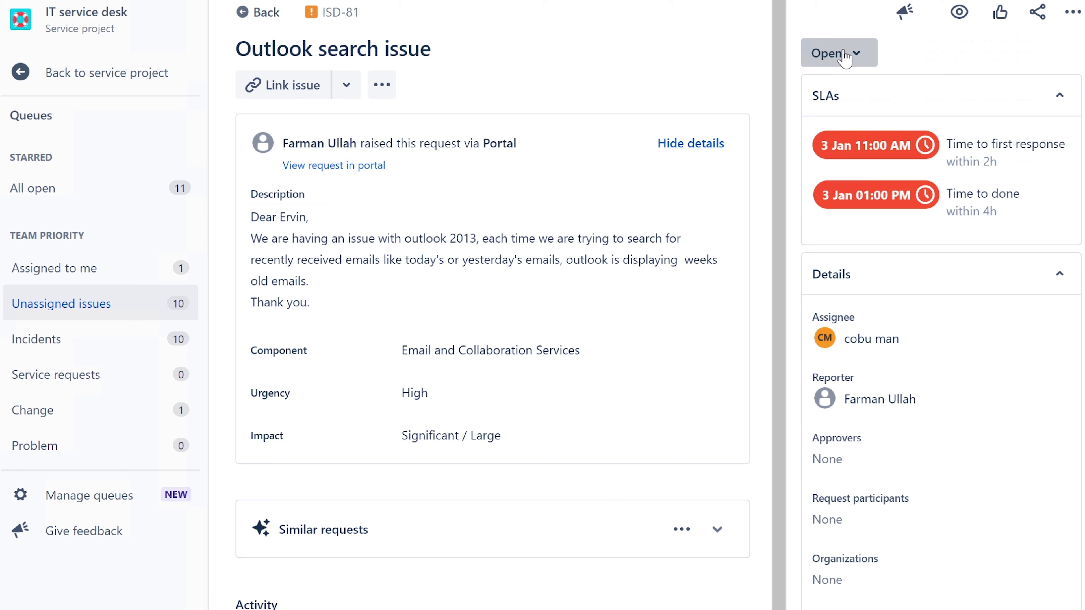
click(846, 58)
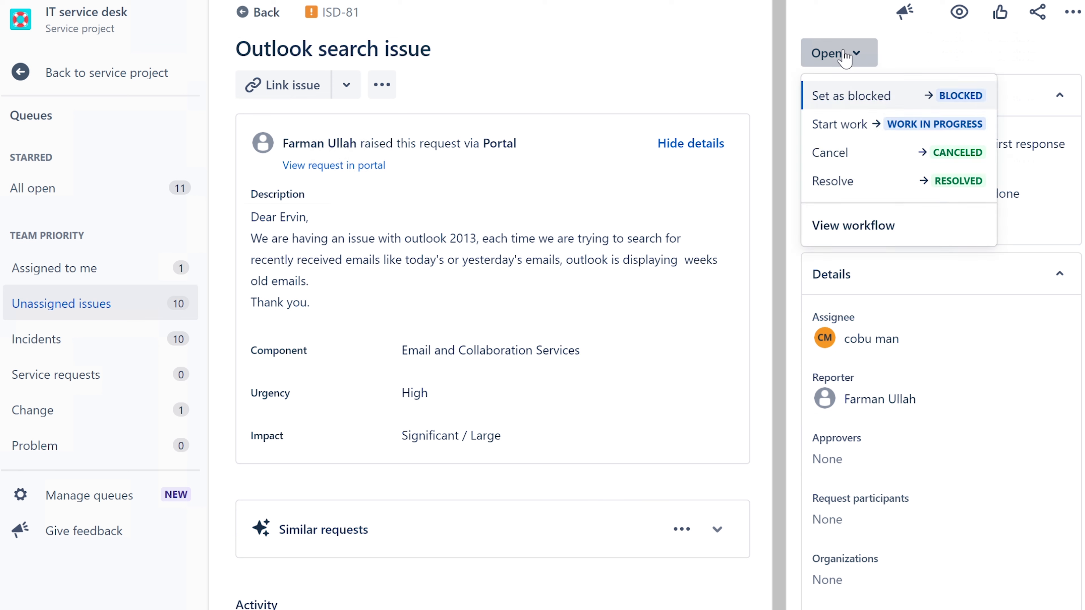
click(862, 181)
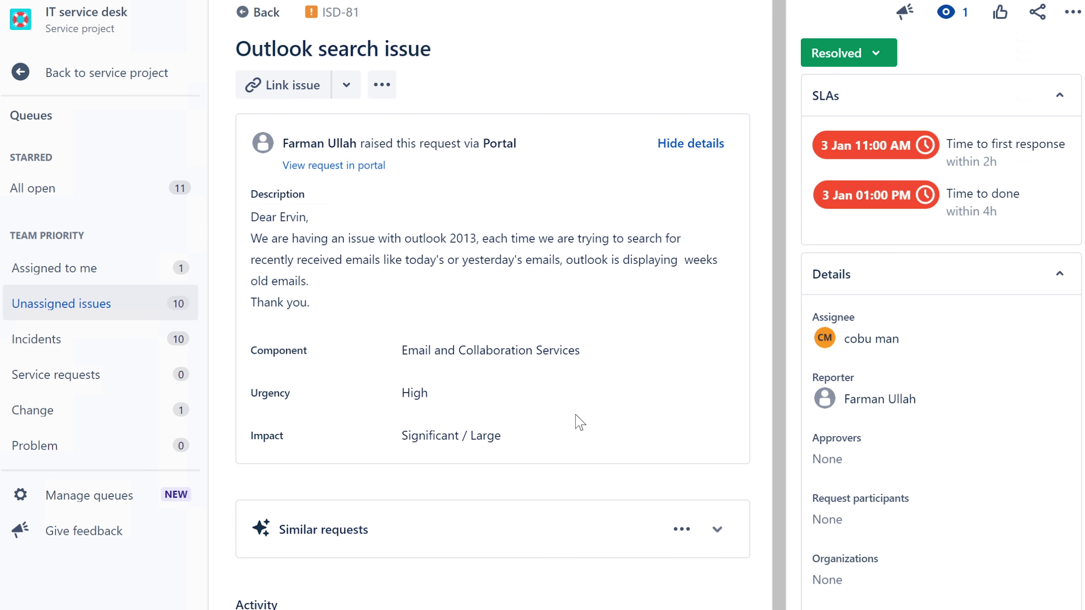